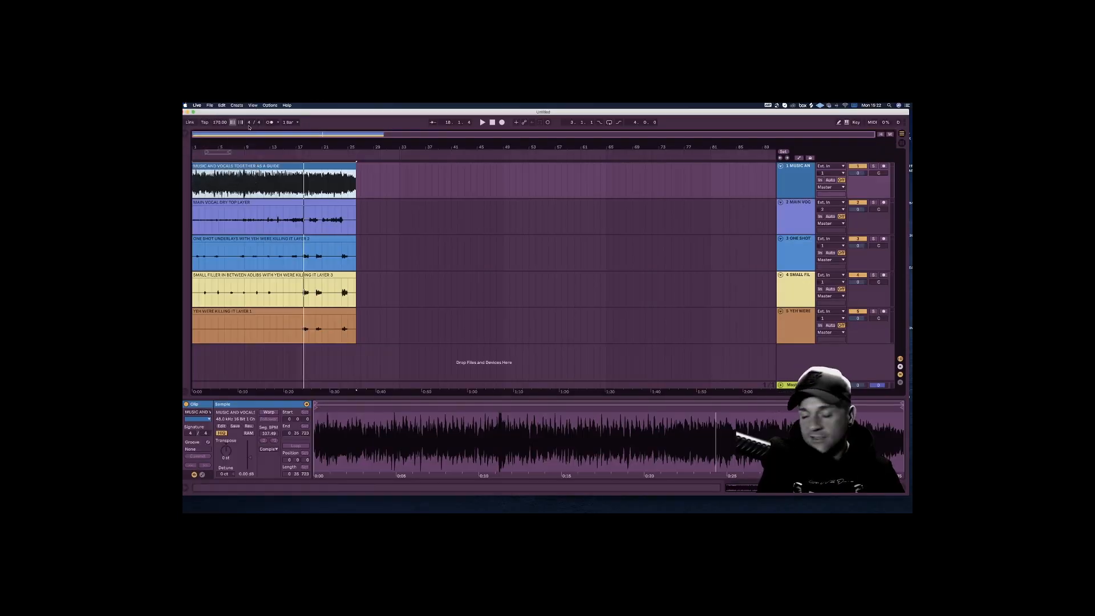
# Step: Solo the music-and-vocals guide track and play it back
pyautogui.click(410, 158)
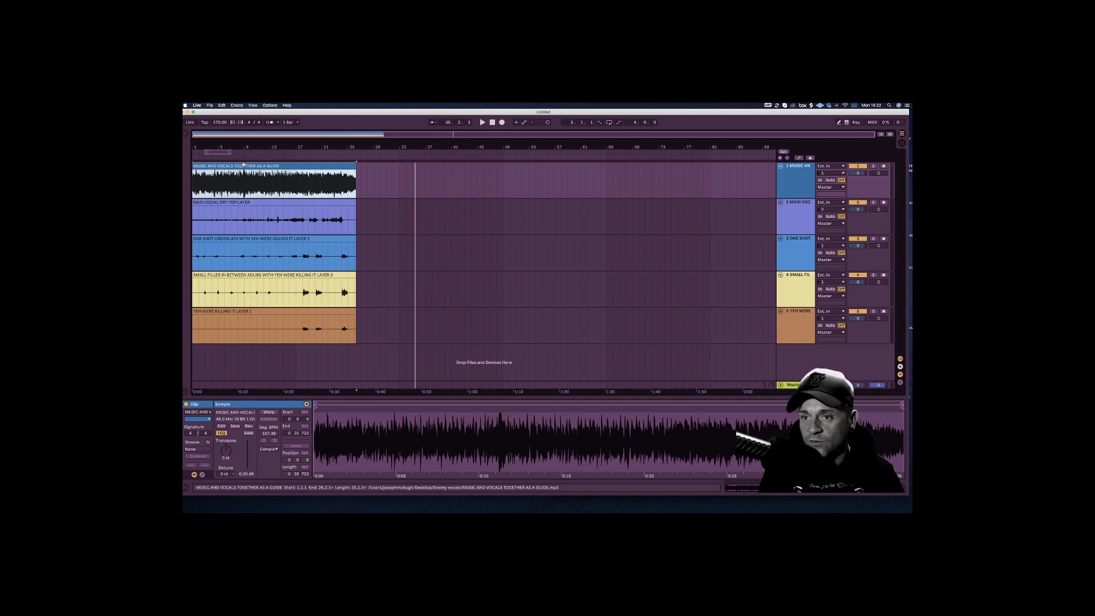
pyautogui.click(874, 166)
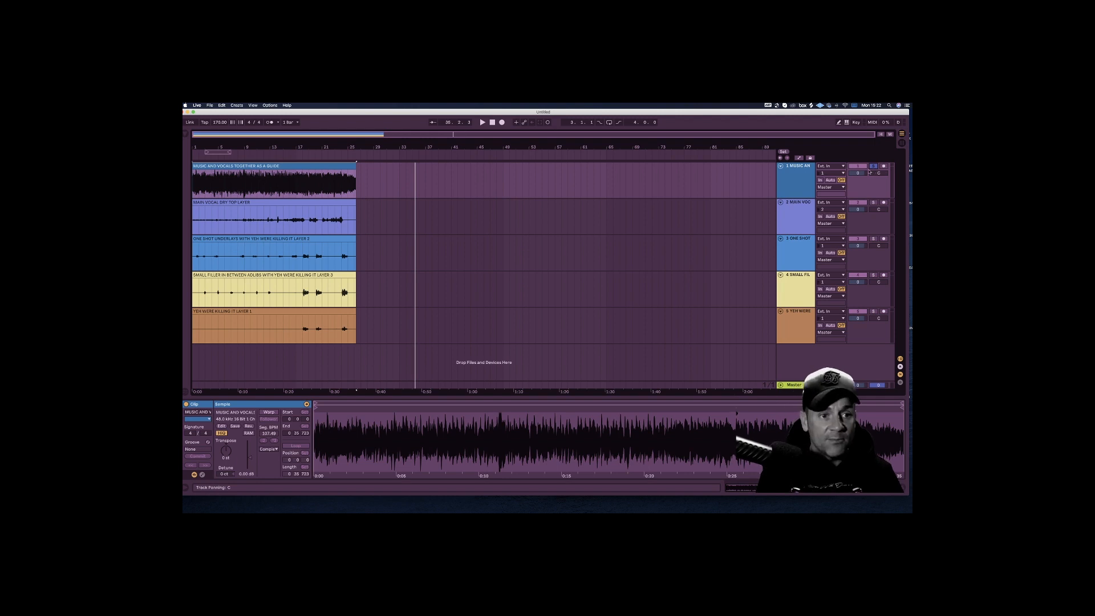
pyautogui.press('space')
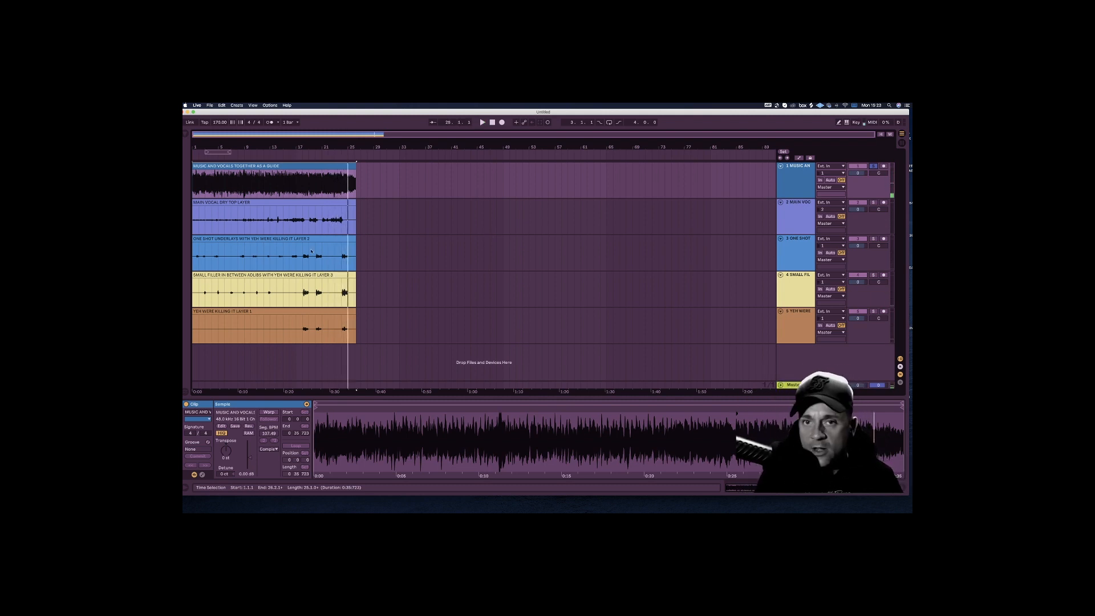
# Step: Take the guide track out of solo and mute it
pyautogui.click(223, 166)
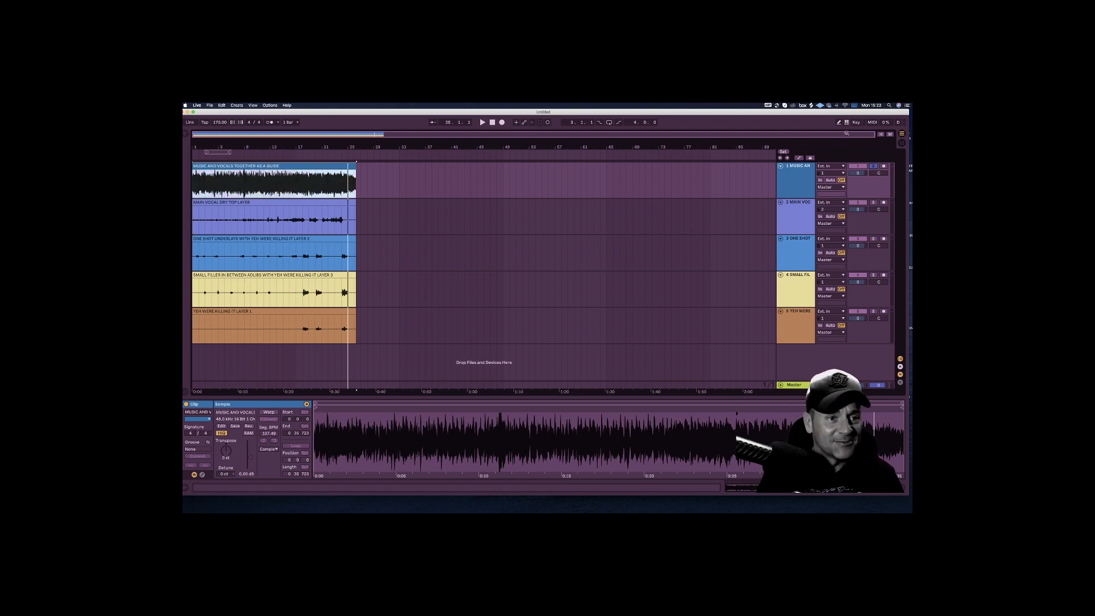
pyautogui.click(874, 166)
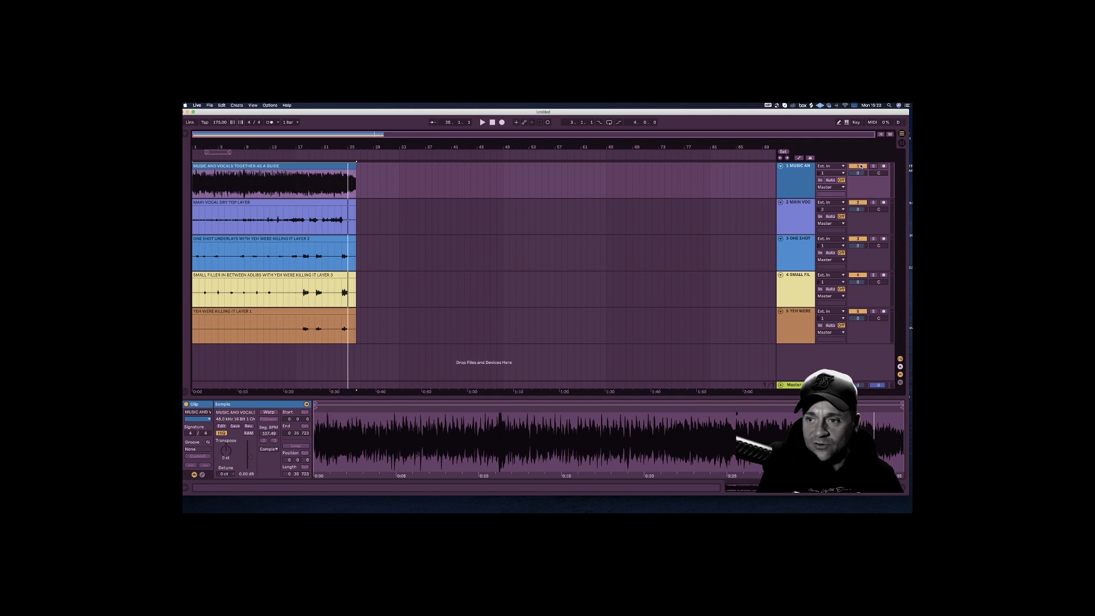
pyautogui.click(859, 166)
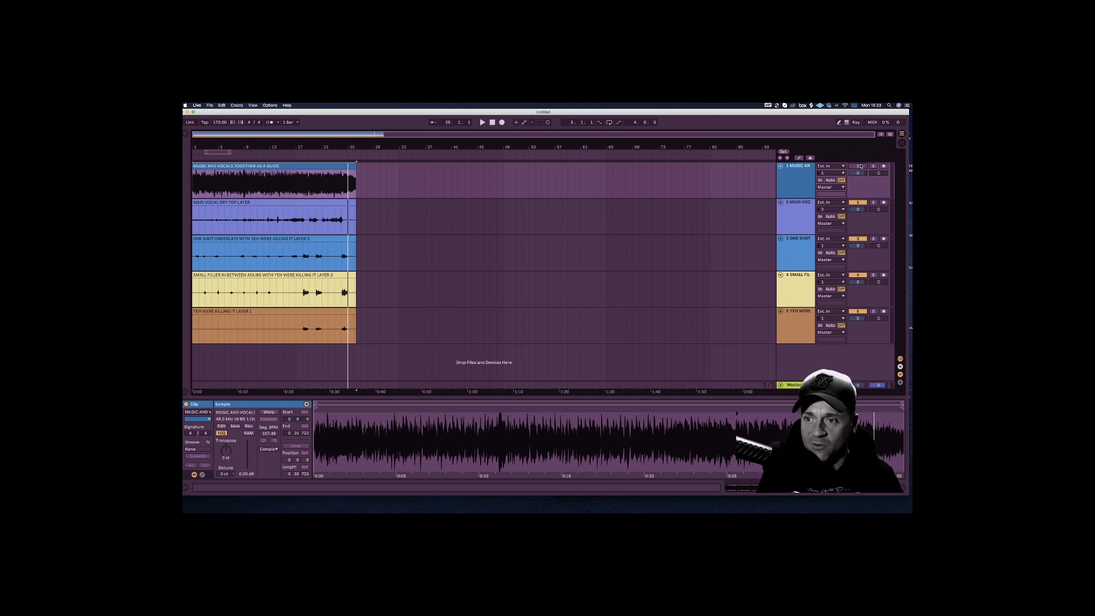
# Step: Solo the main vocal track and play its dry top-layer clip from the start
pyautogui.click(804, 221)
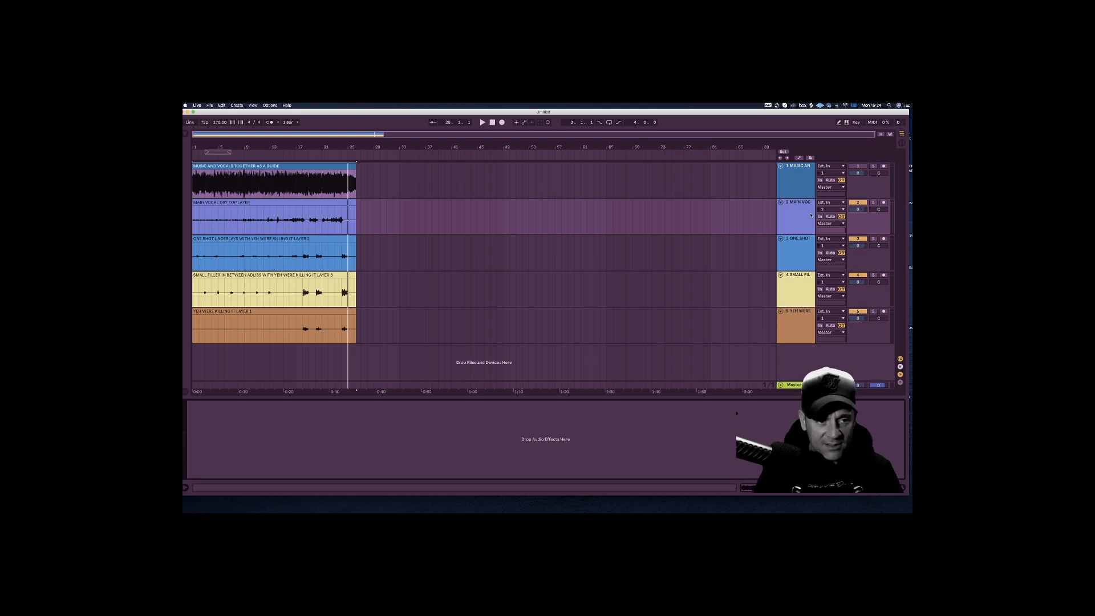
pyautogui.doubleClick(245, 215)
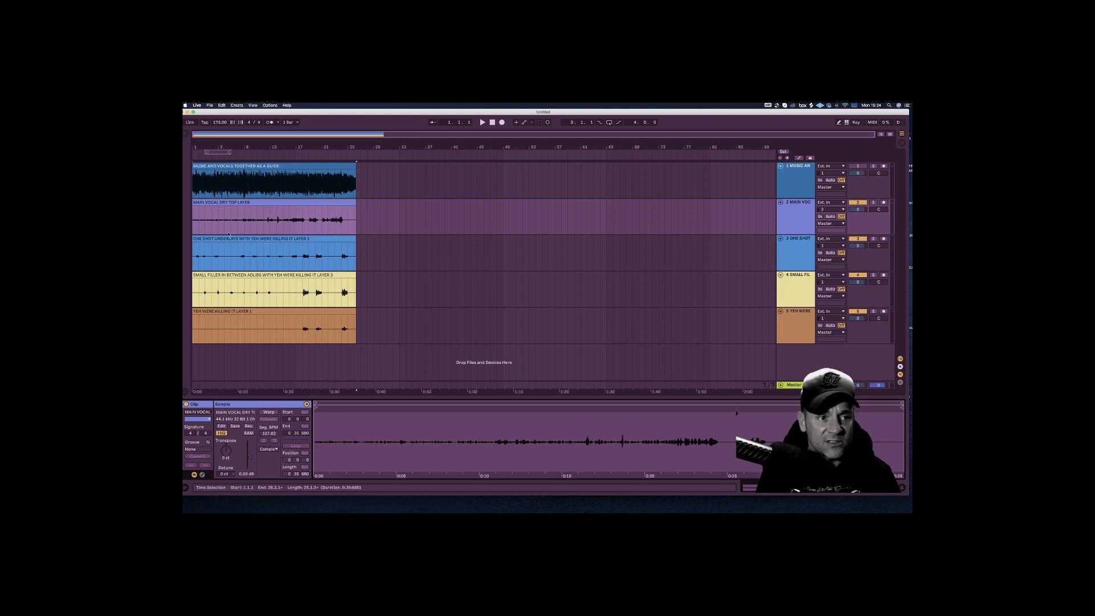
pyautogui.click(233, 224)
pyautogui.click(232, 225)
pyautogui.click(873, 202)
pyautogui.press('space')
pyautogui.press('space')
# Step: Select the four vocal clips together and raise their clip volume to 11.0 dB during playback
pyautogui.moveTo(263, 294); pyautogui.dragTo(258, 293)
pyautogui.moveTo(358, 330); pyautogui.dragTo(193, 220)
pyautogui.moveTo(250, 458); pyautogui.dragTo(247, 449)
pyautogui.press('space')
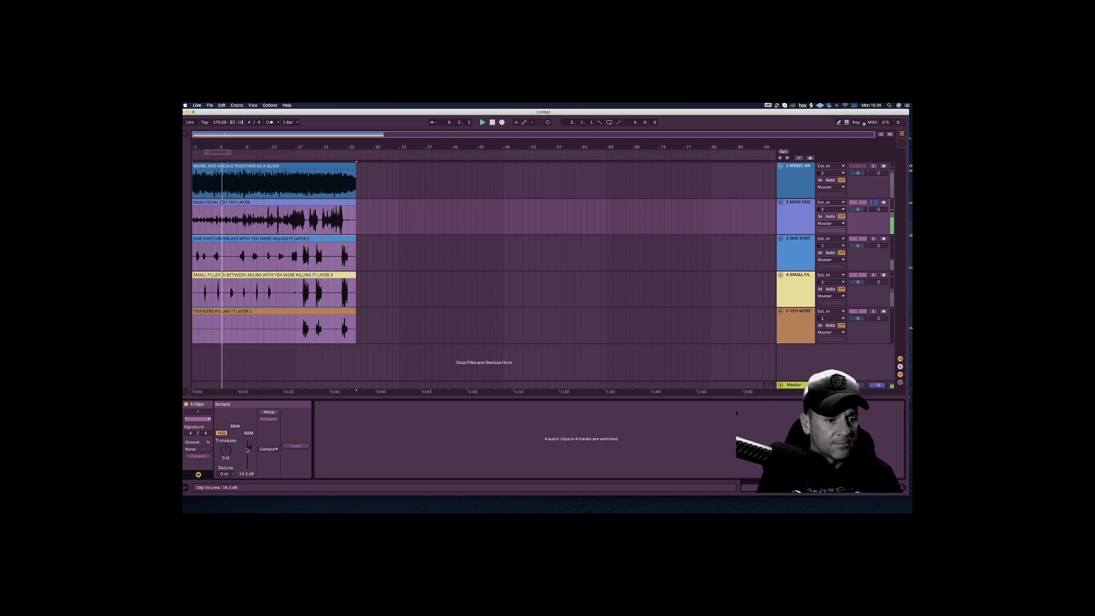
pyautogui.moveTo(247, 449); pyautogui.dragTo(247, 454)
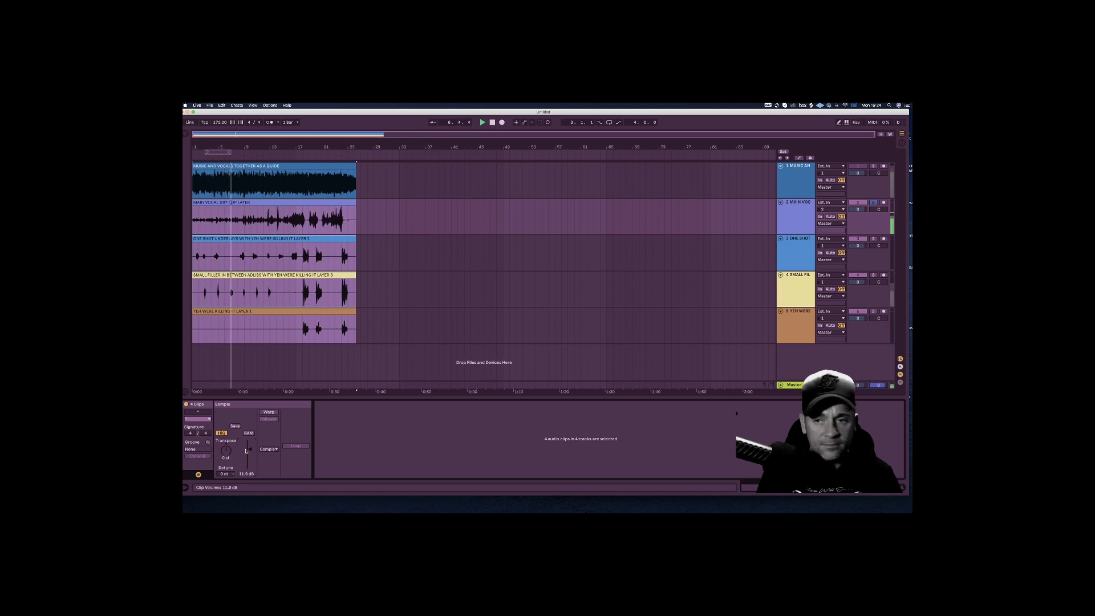
# Step: Show the browser and extend the arrangement loop from bar 1 across the full length of the clips
pyautogui.click(184, 136)
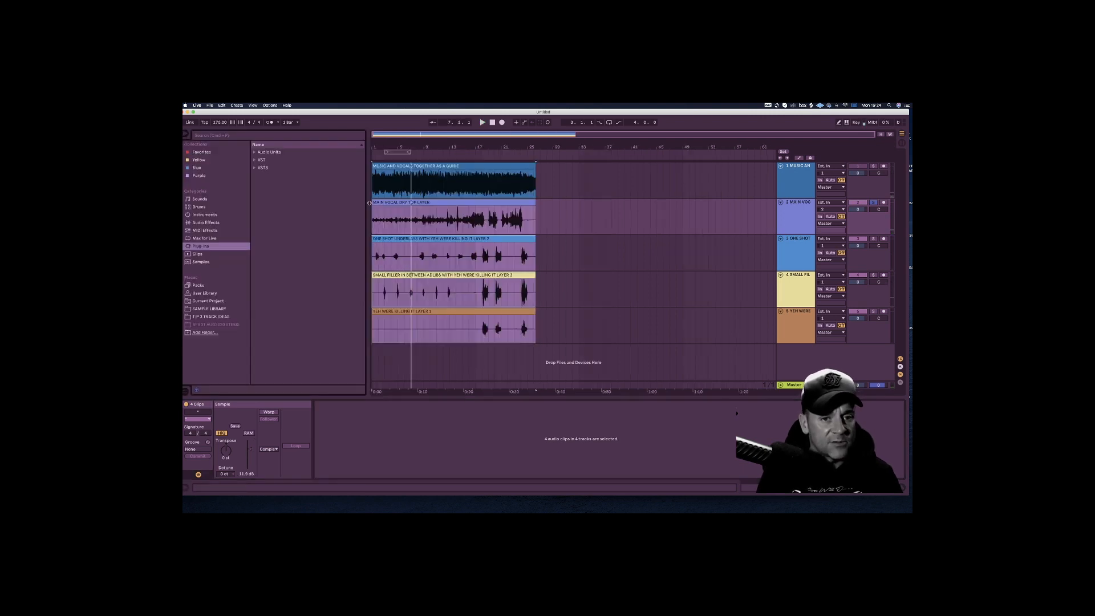
pyautogui.moveTo(391, 153)
pyautogui.mouseDown()
pyautogui.moveTo(366, 152)
pyautogui.moveTo(538, 152)
pyautogui.mouseUp()
pyautogui.click(625, 217)
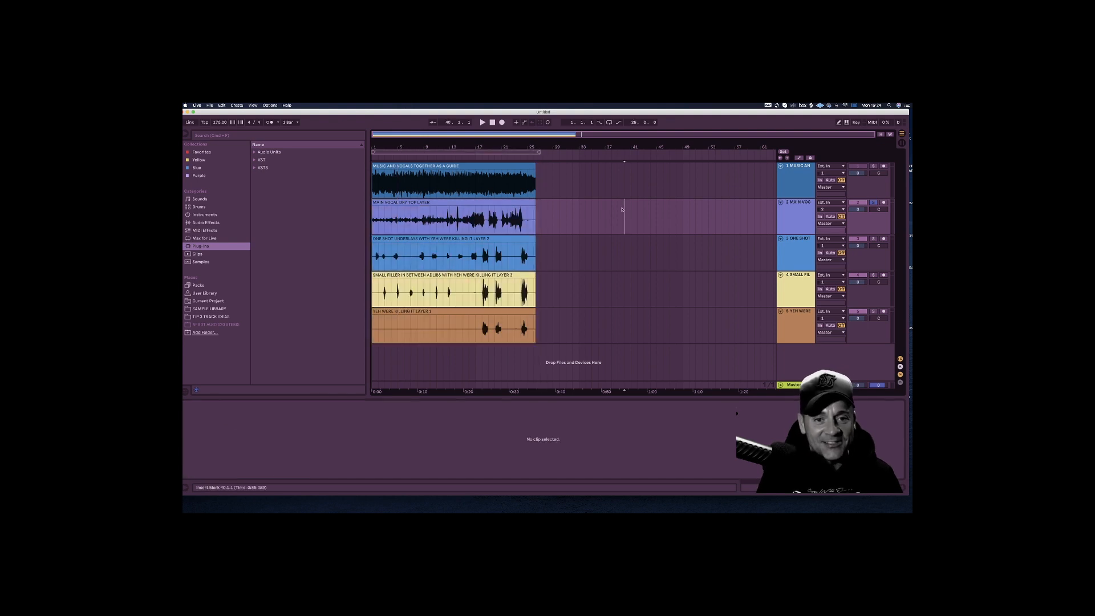
# Step: Group the four vocal tracks, from the main vocal down to the last layer
pyautogui.click(784, 217)
pyautogui.moveTo(796, 255); pyautogui.dragTo(808, 306)
pyautogui.press('super+g')
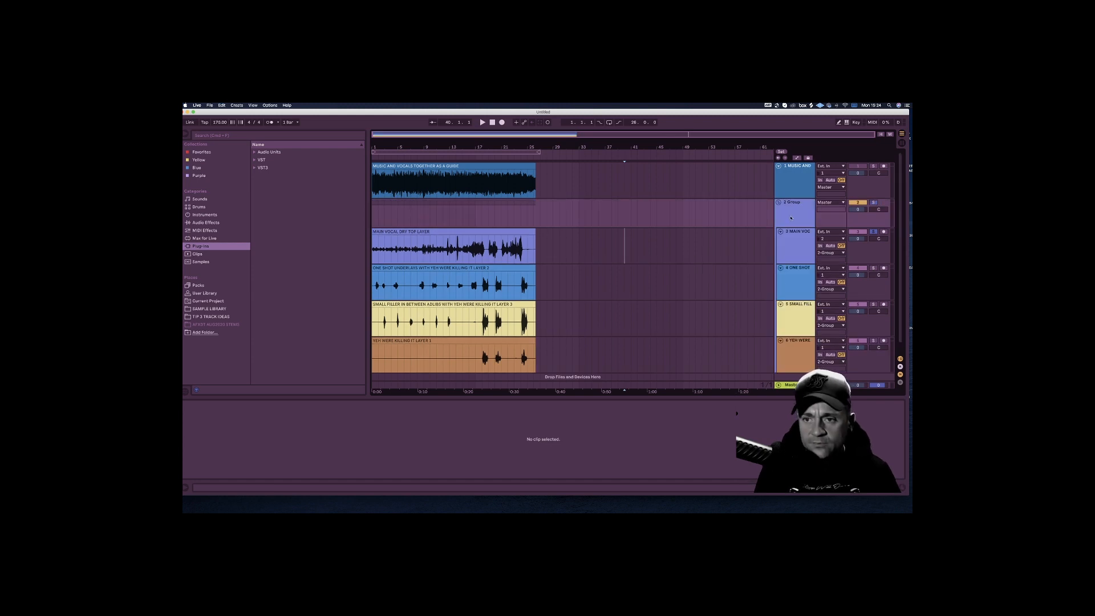
# Step: Rename the new group track as VOCALS
pyautogui.rightClick(797, 214)
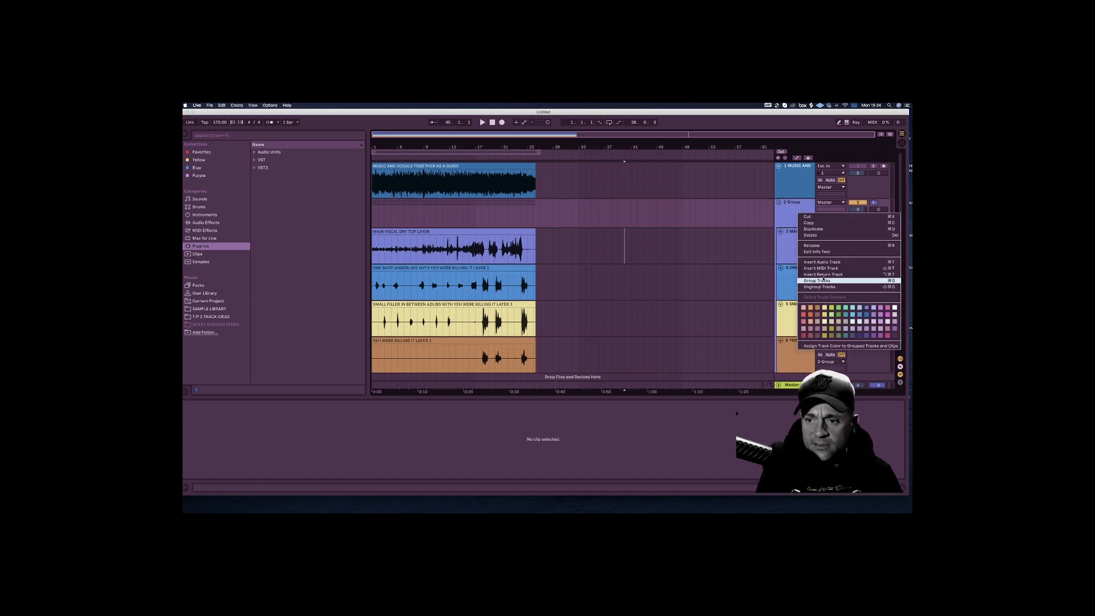
pyautogui.click(791, 203)
pyautogui.press('super+r')
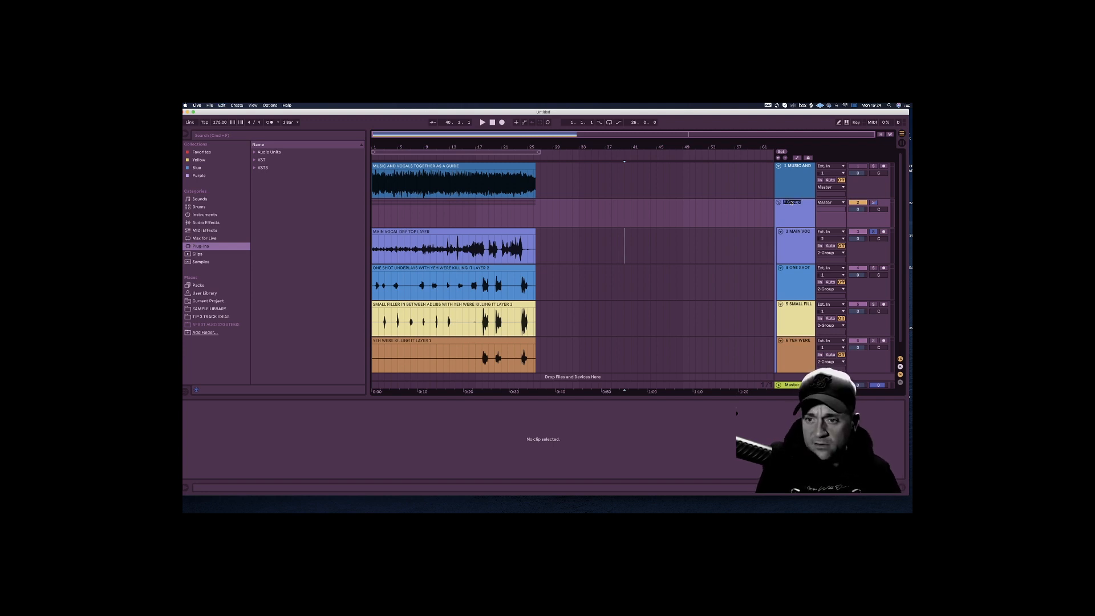
pyautogui.write('VOCALS')
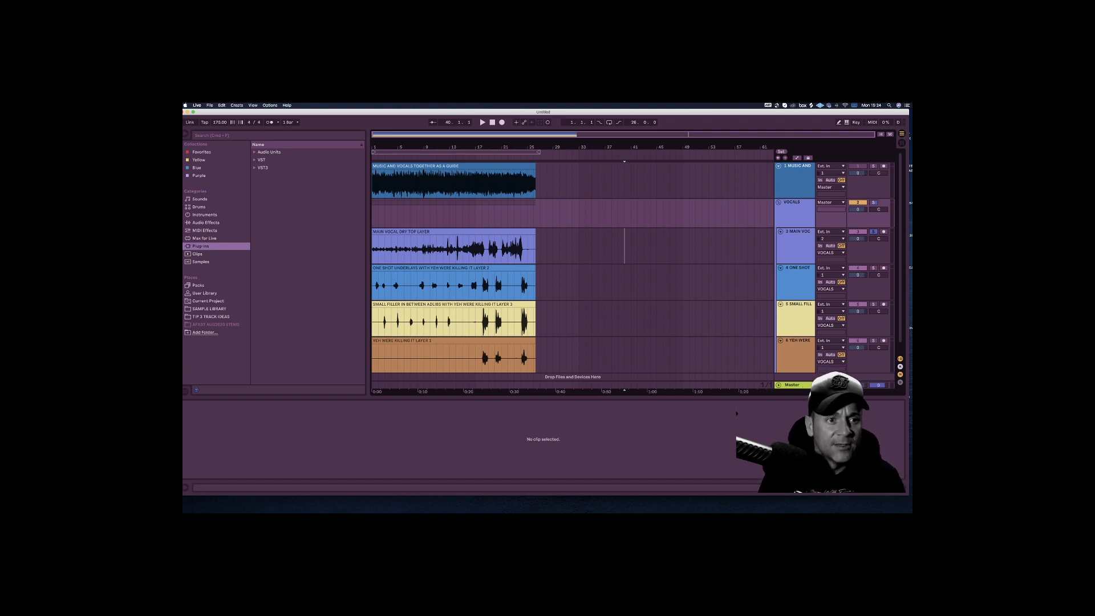
# Step: Select the main vocal track and locate EQ Eight among the audio effects
pyautogui.moveTo(815, 503); pyautogui.dragTo(816, 507)
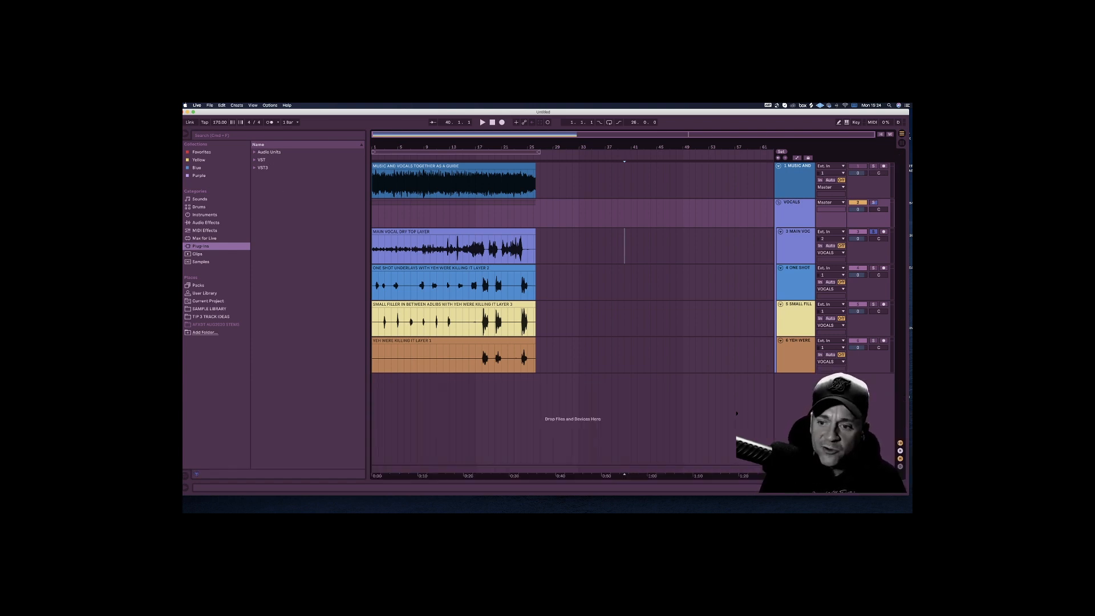
pyautogui.click(797, 248)
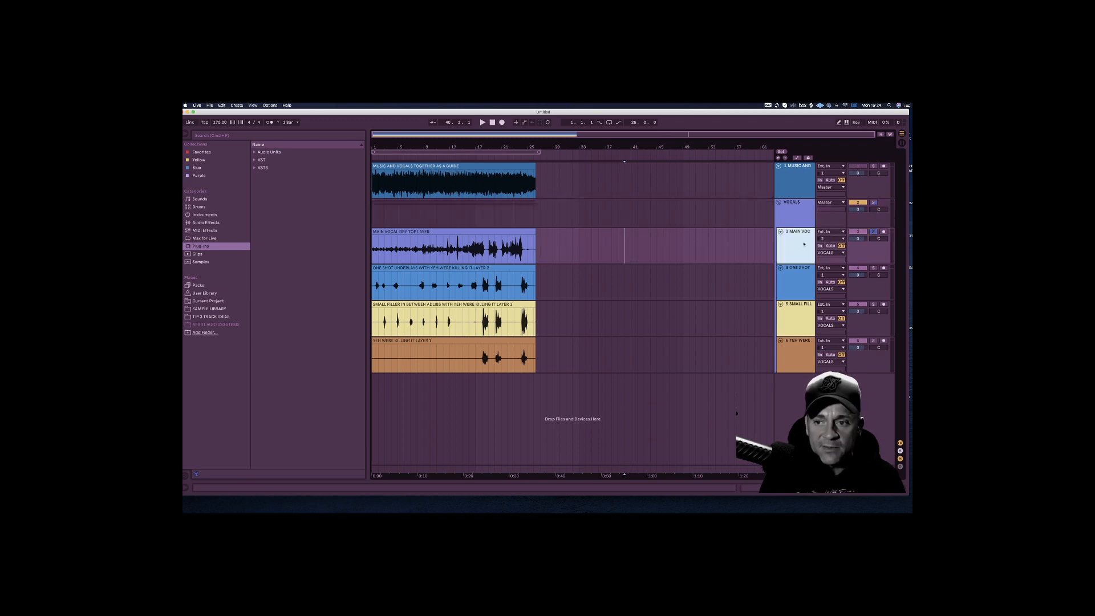
pyautogui.click(199, 223)
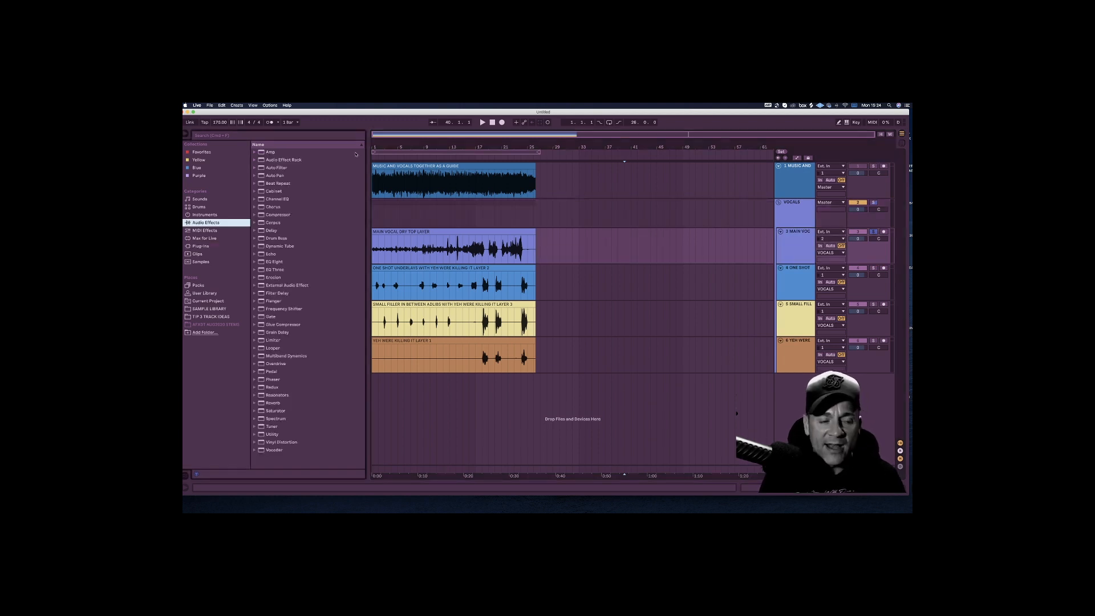
pyautogui.click(273, 262)
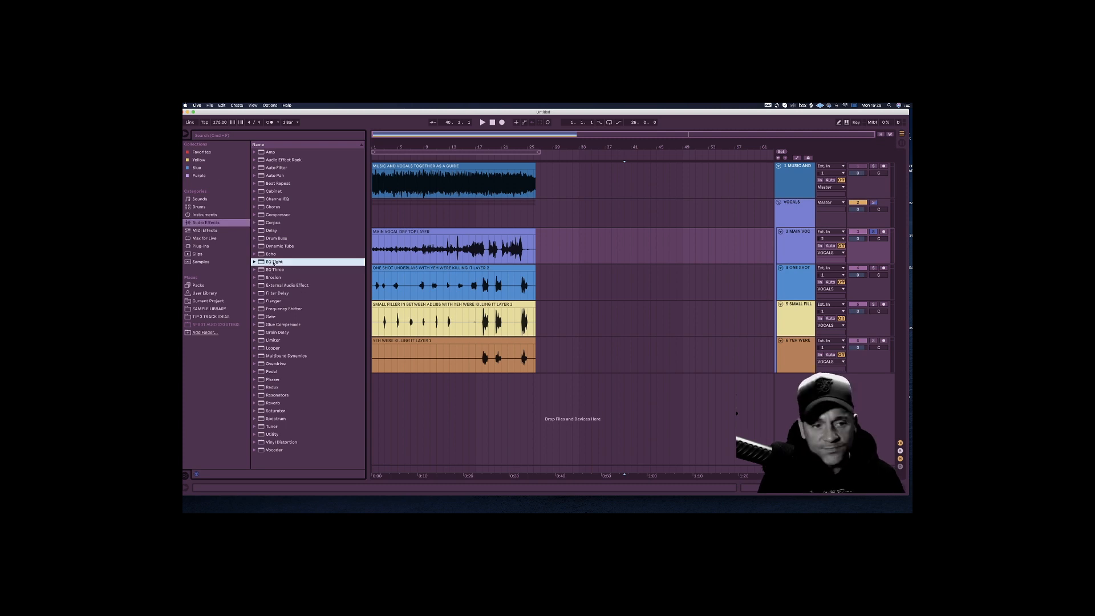
# Step: Search the plug-ins for PRO-Q, insert the VST FabFilter Pro-Q 3 on the main vocal track, and move its window clear of the vocal clip
pyautogui.click(221, 136)
pyautogui.write('PRO-')
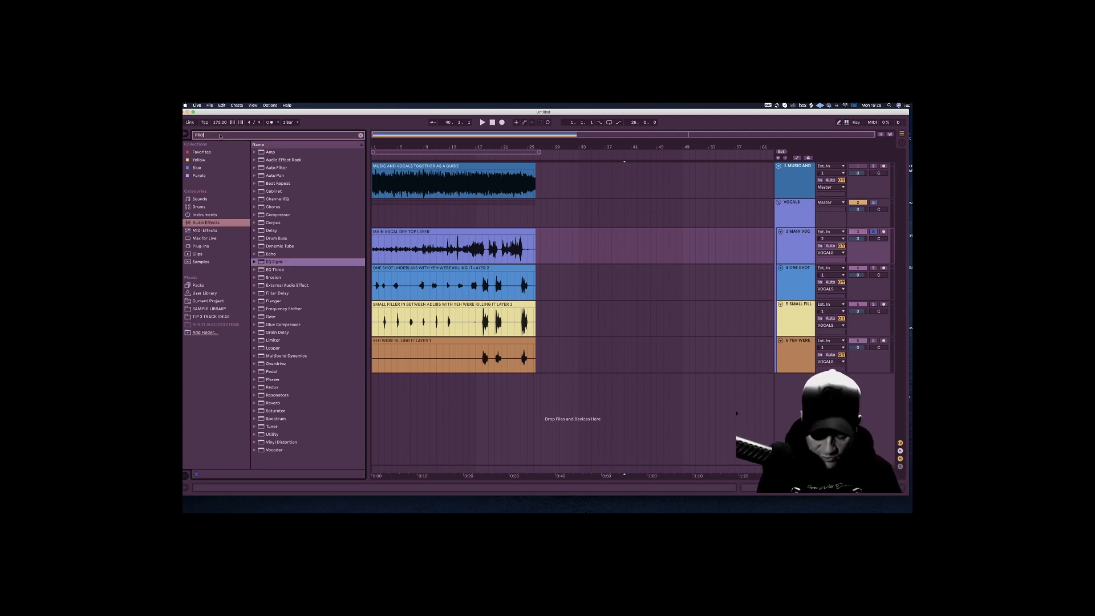
pyautogui.write('Q')
pyautogui.click(200, 246)
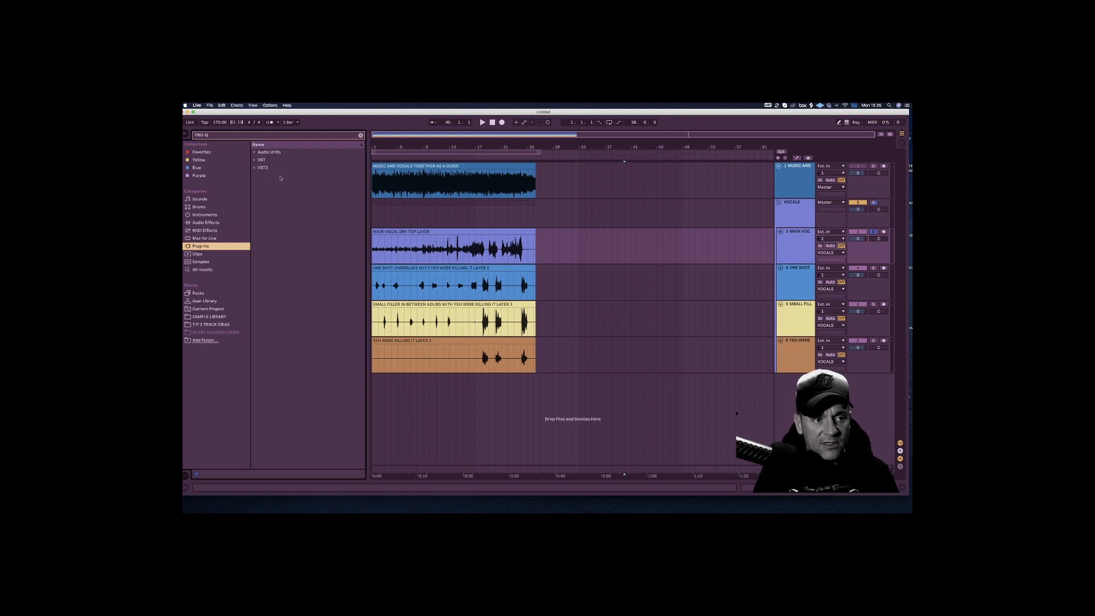
pyautogui.click(257, 160)
pyautogui.click(260, 168)
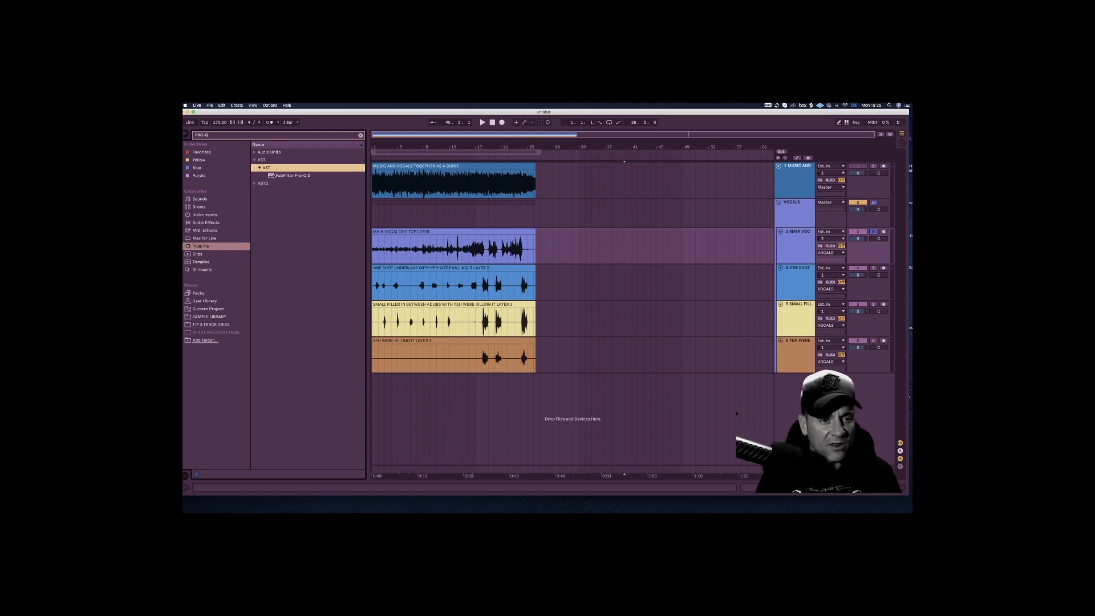
pyautogui.click(272, 175)
pyautogui.moveTo(406, 226); pyautogui.dragTo(409, 229)
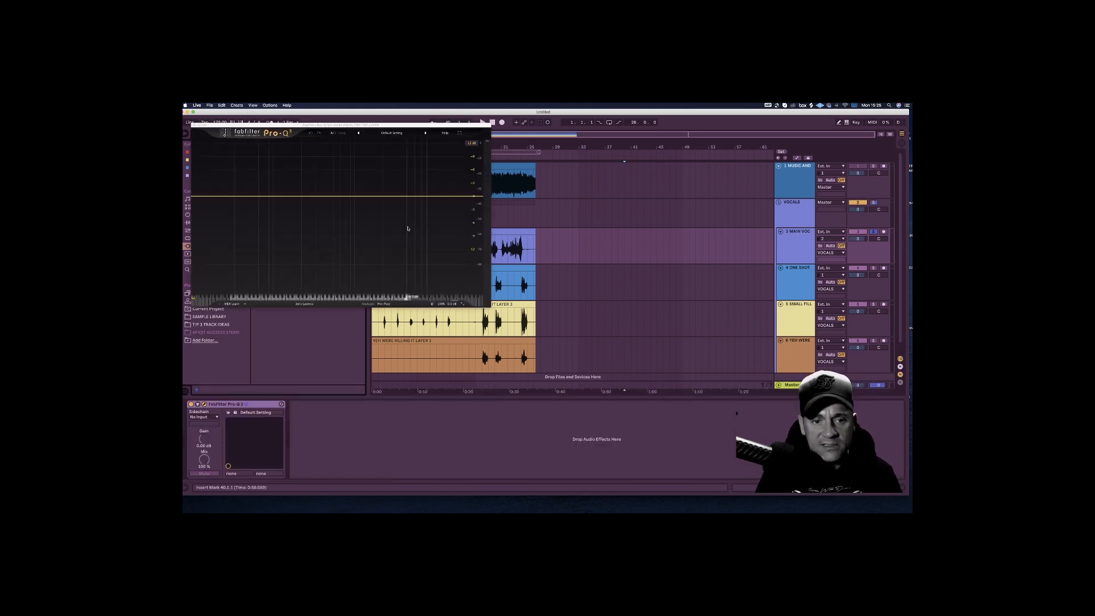
pyautogui.moveTo(323, 126); pyautogui.dragTo(447, 170)
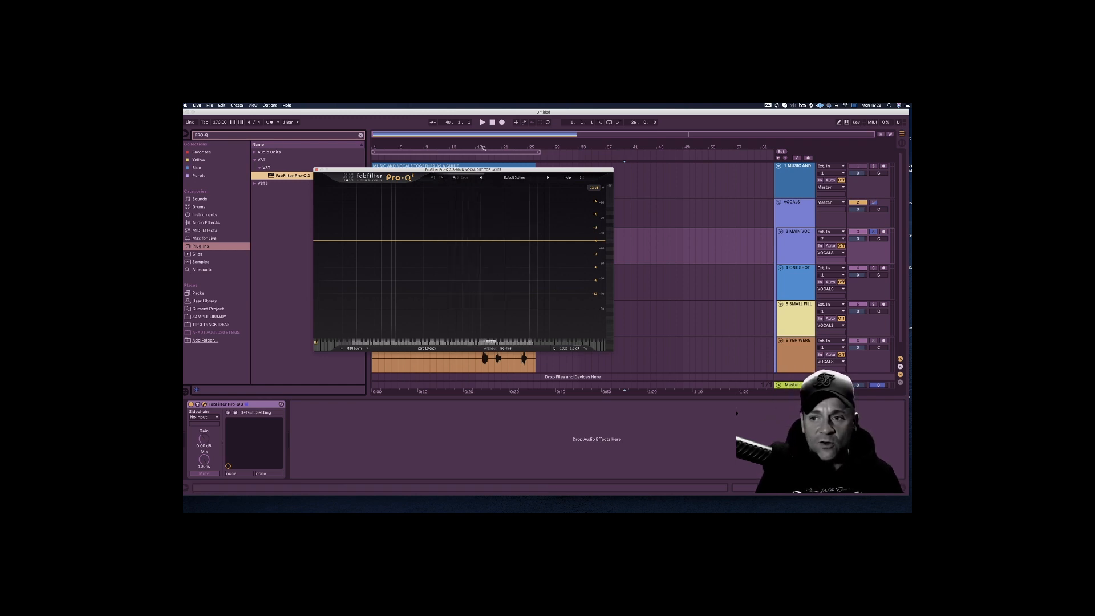
pyautogui.moveTo(483, 169); pyautogui.dragTo(506, 258)
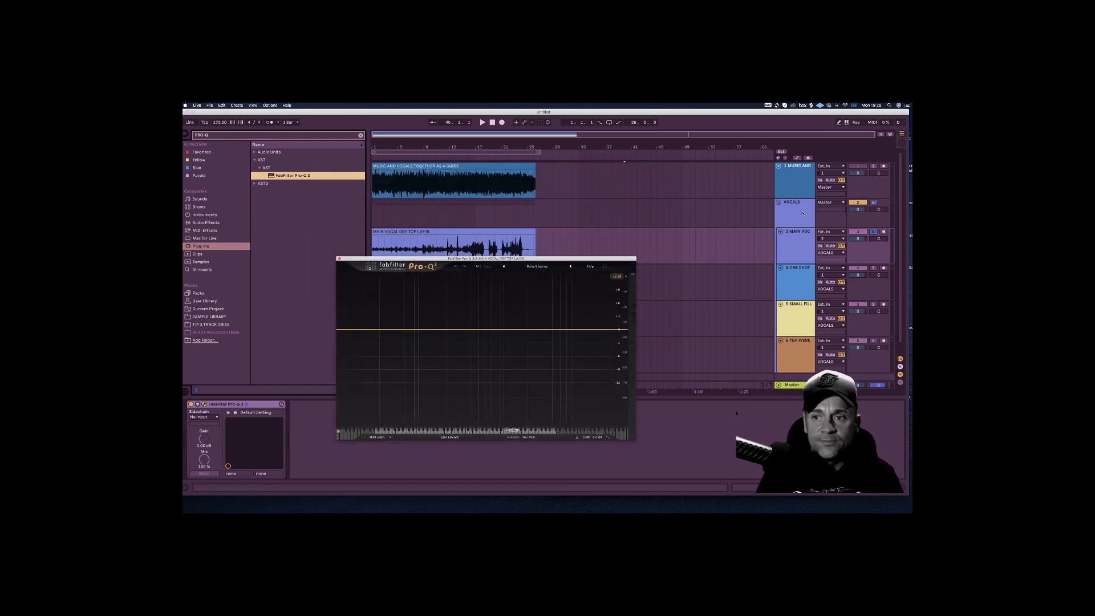
# Step: Play the main vocal clip from its start to examine its frequency spectrum in Pro-Q 3
pyautogui.click(797, 240)
pyautogui.press('space')
pyautogui.click(502, 231)
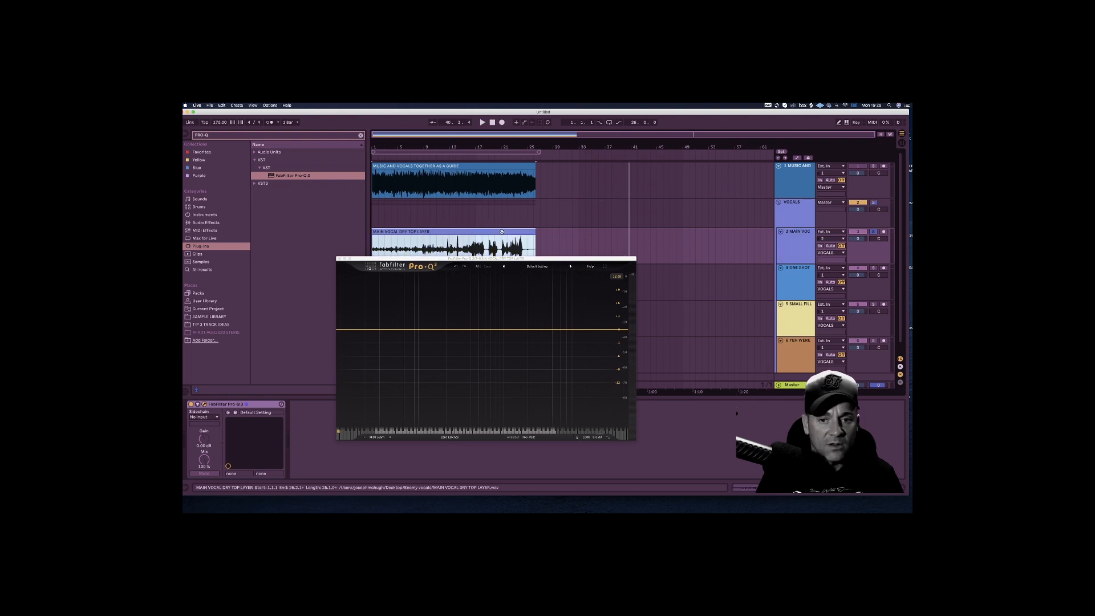
pyautogui.press('space')
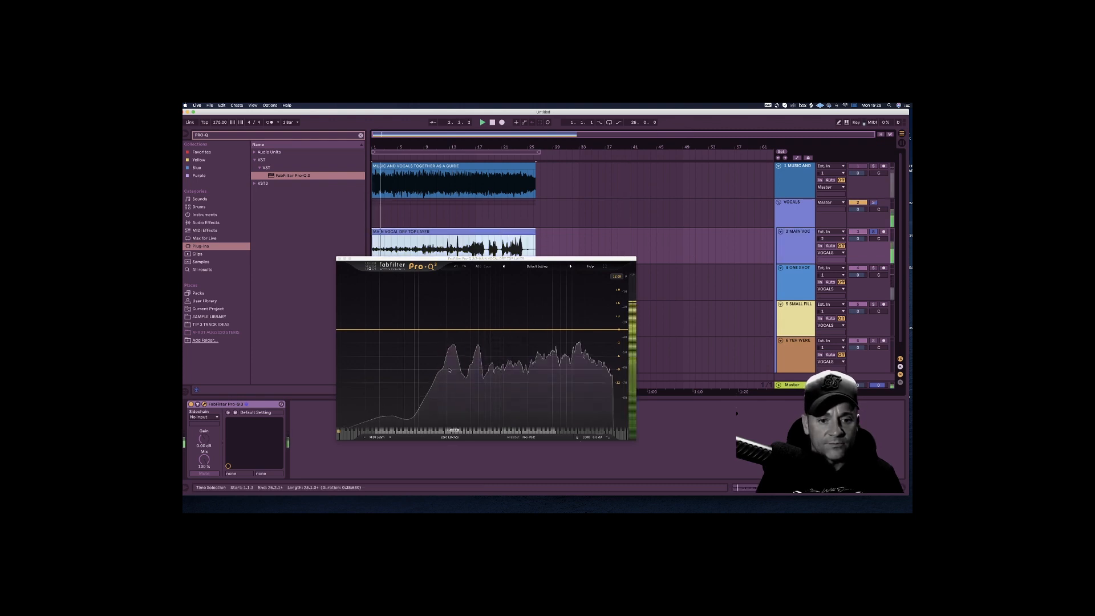
pyautogui.press('space')
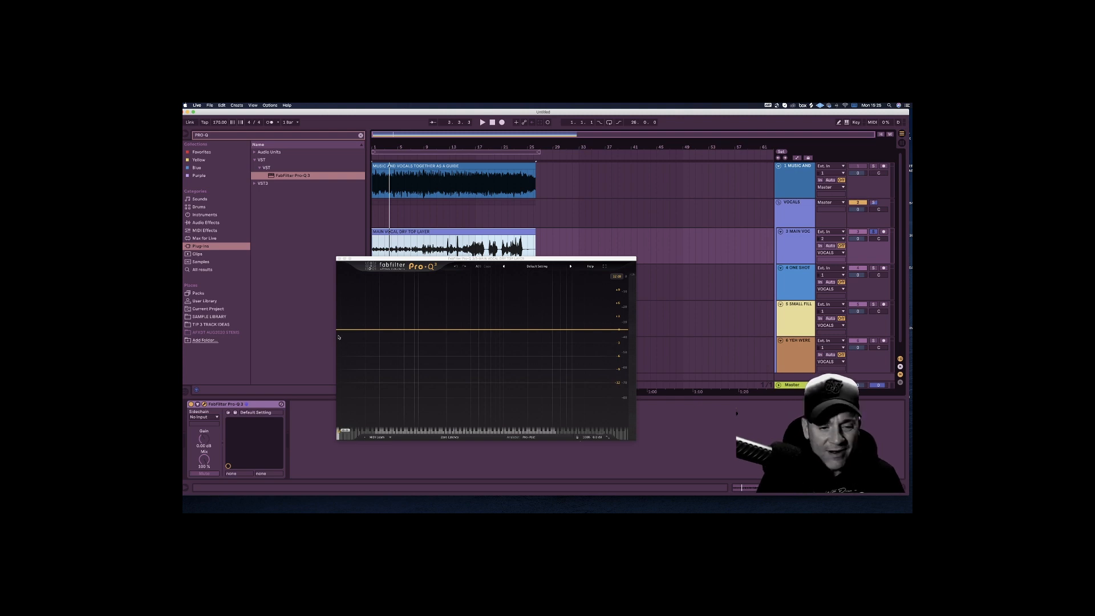
# Step: Add a low-cut band in Pro-Q 3 and raise its cutoff to just below the vocal's lowest frequency peak
pyautogui.doubleClick(341, 337)
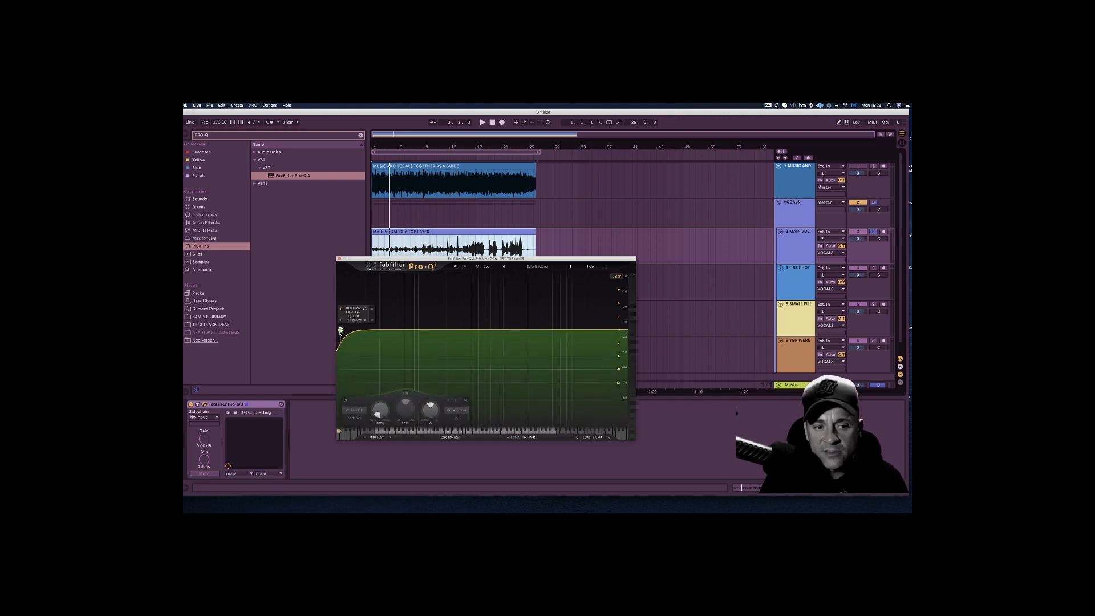
pyautogui.press('space')
pyautogui.moveTo(340, 329); pyautogui.dragTo(433, 328)
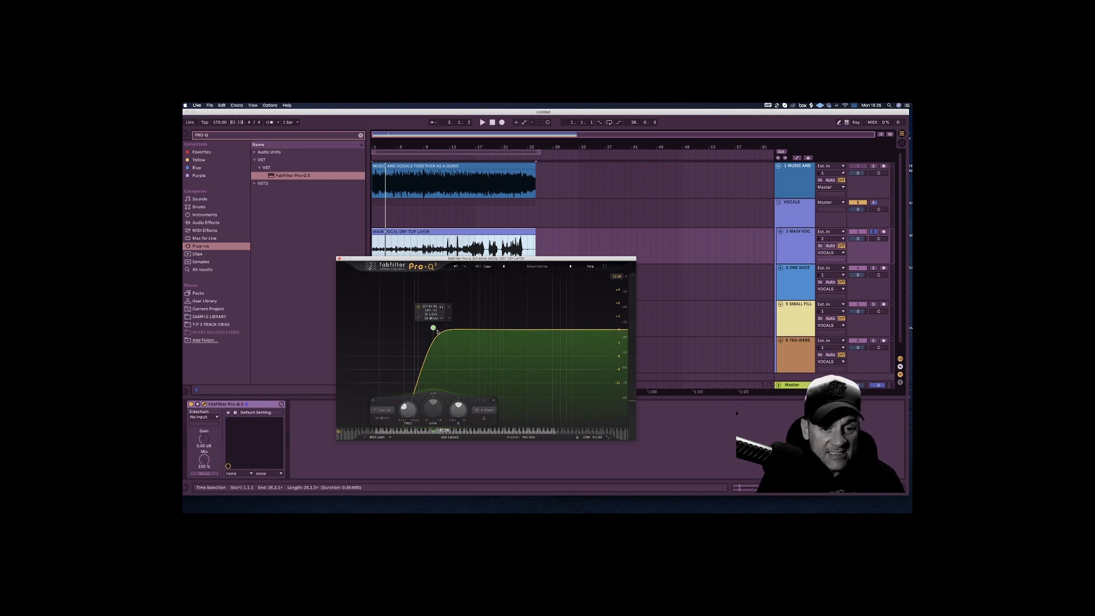
# Step: Audition the low-cut band in solo during playback and nudge its cutoff frequency slightly higher
pyautogui.click(442, 309)
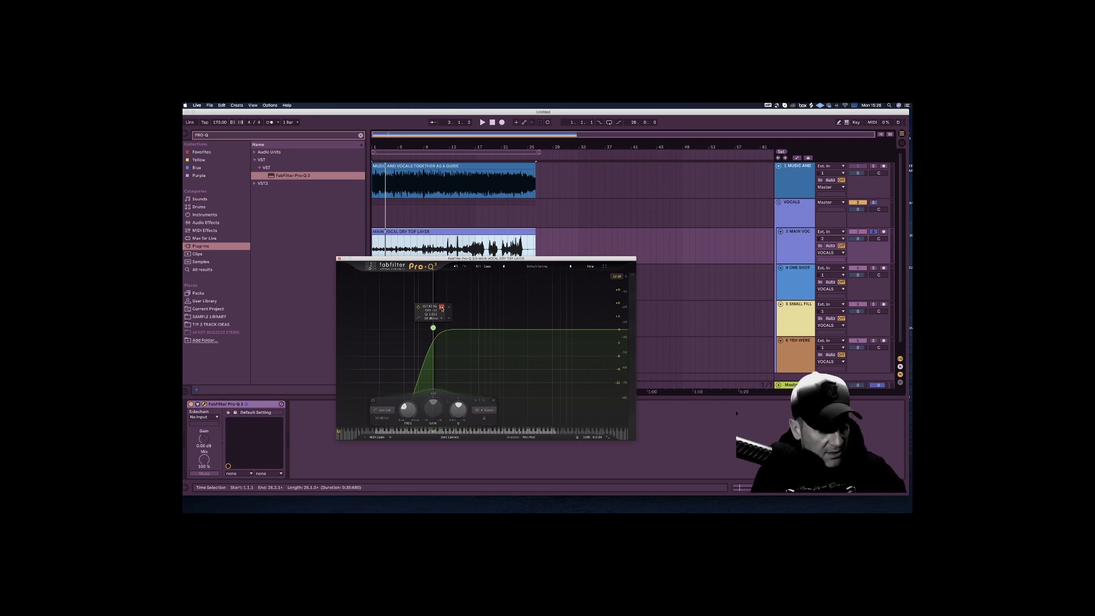
pyautogui.press('space')
pyautogui.moveTo(442, 309)
pyautogui.mouseDown()
pyautogui.moveTo(402, 308)
pyautogui.moveTo(446, 308)
pyautogui.mouseUp()
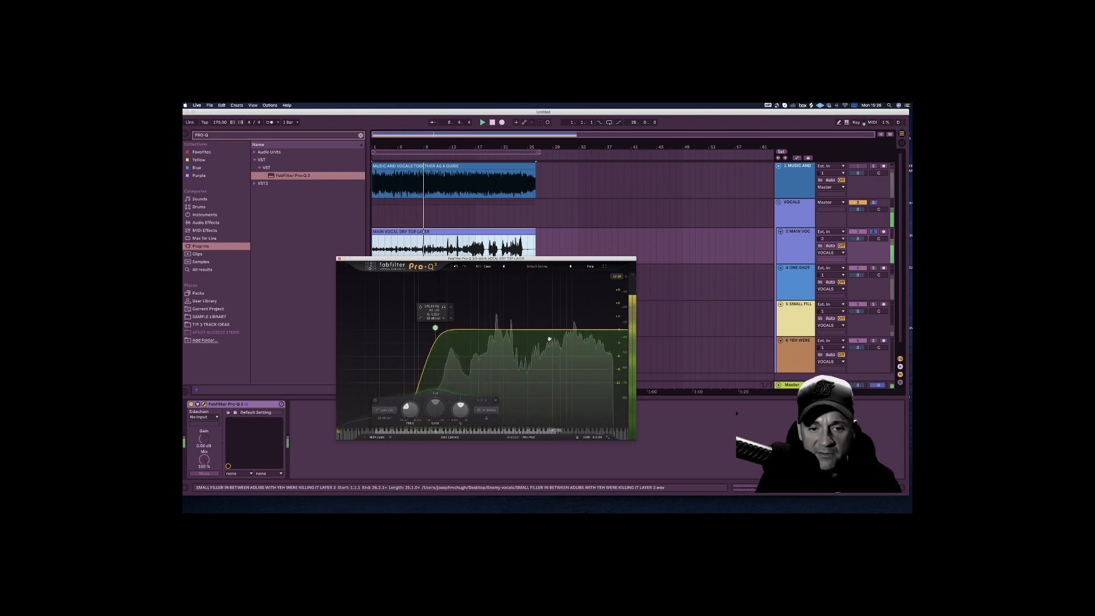
# Step: Close the Pro-Q 3 window and stop playback
pyautogui.click(339, 259)
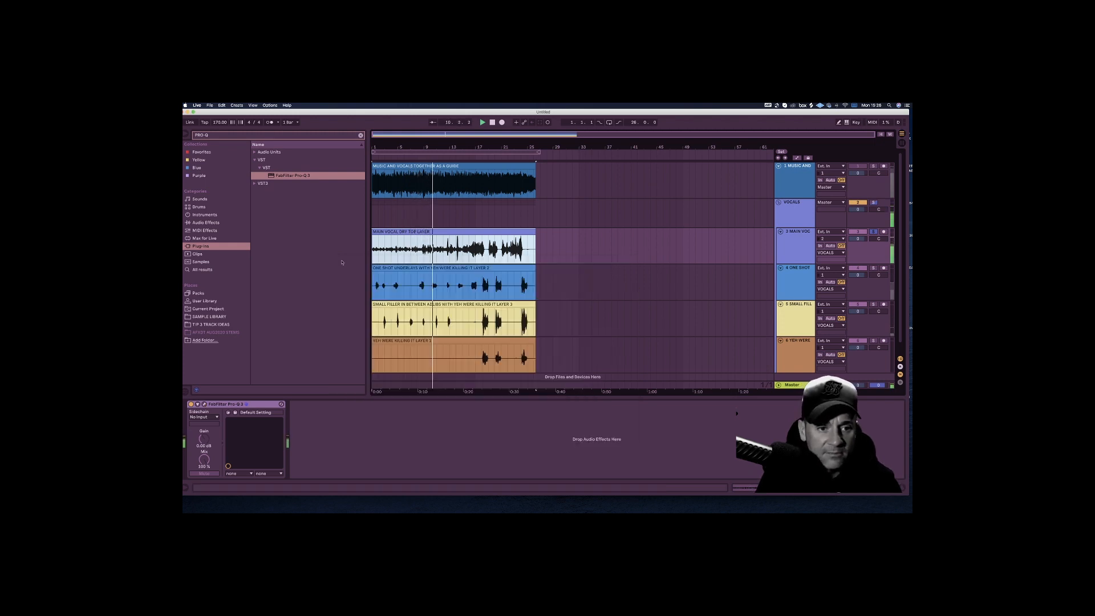
pyautogui.press('space')
pyautogui.moveTo(251, 404); pyautogui.dragTo(645, 308)
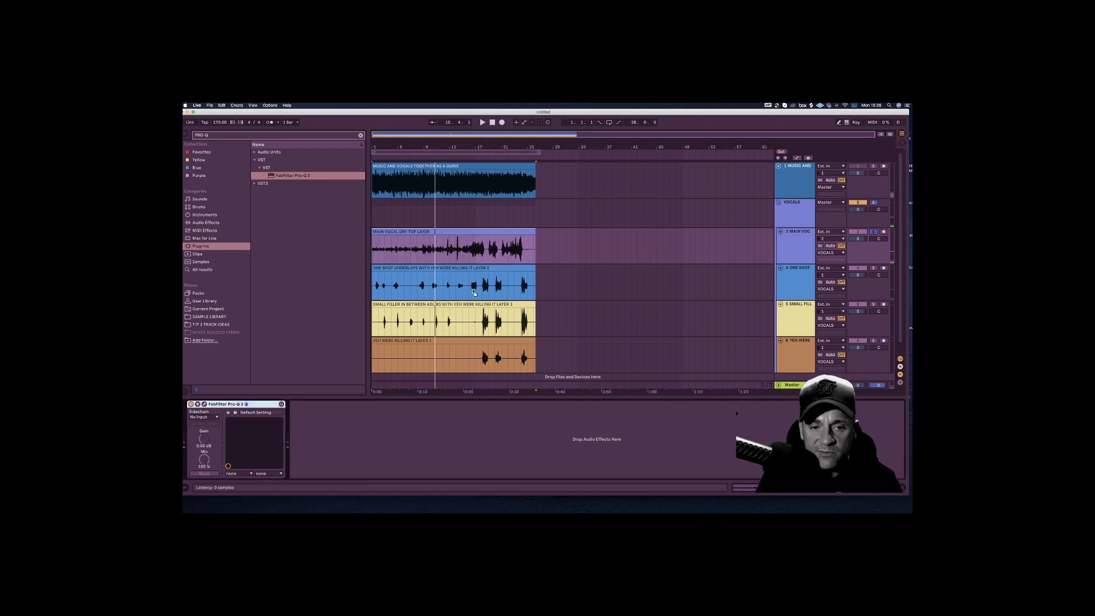
pyautogui.moveTo(476, 286); pyautogui.dragTo(475, 286)
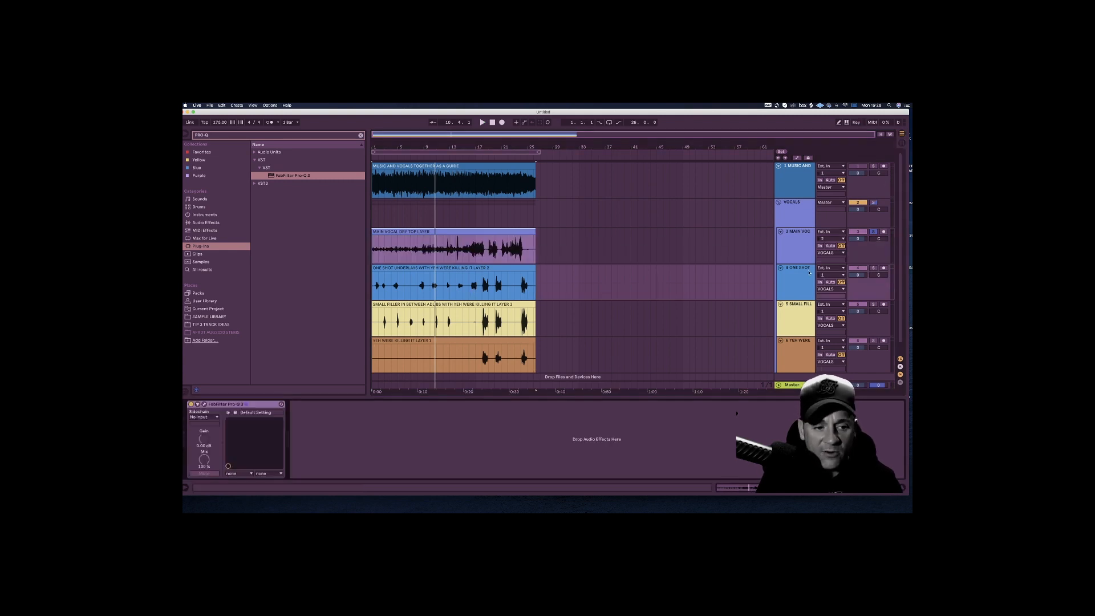
# Step: Duplicate the main vocal track together with its clip and Pro-Q 3 device
pyautogui.click(798, 247)
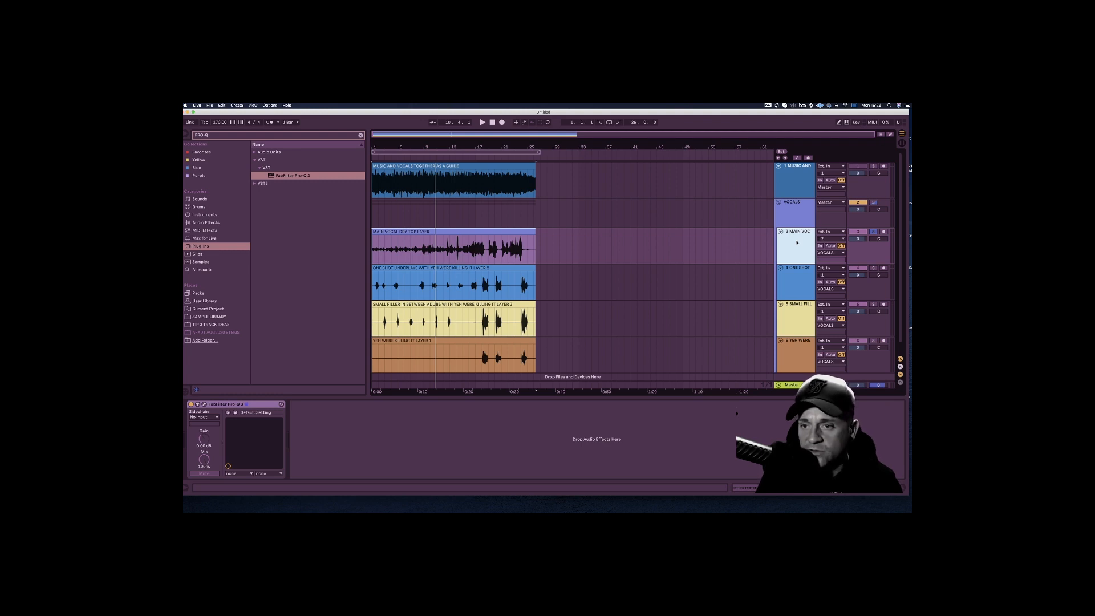
pyautogui.rightClick(797, 242)
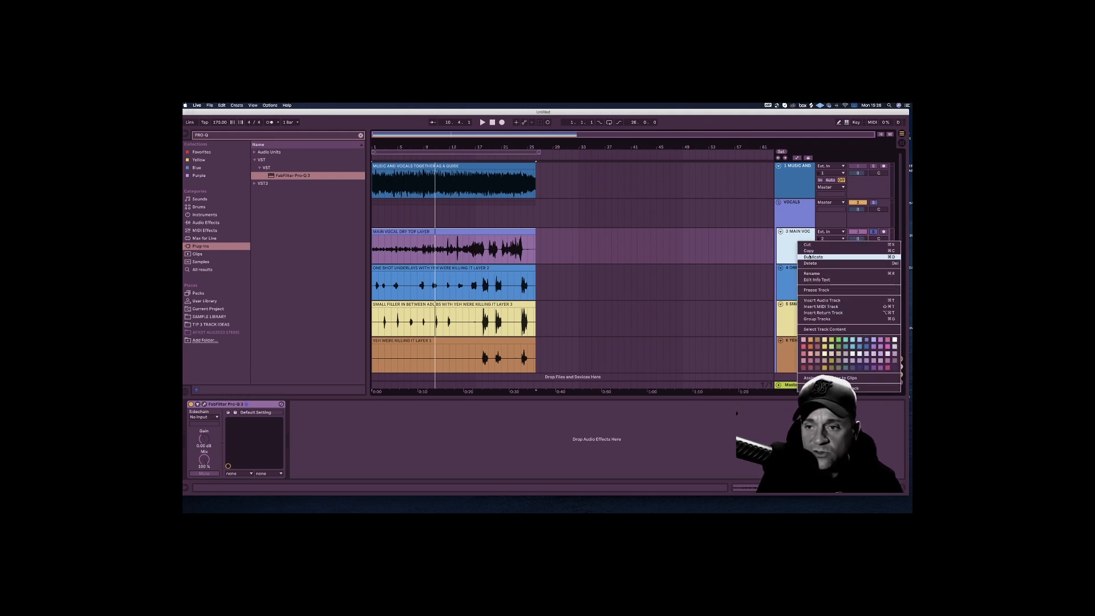
pyautogui.click(813, 258)
# Step: Group the original and duplicated main vocal tracks and name the group MAIN VOCAL
pyautogui.keyDown('shift'); pyautogui.click(800, 258); pyautogui.keyUp('shift')
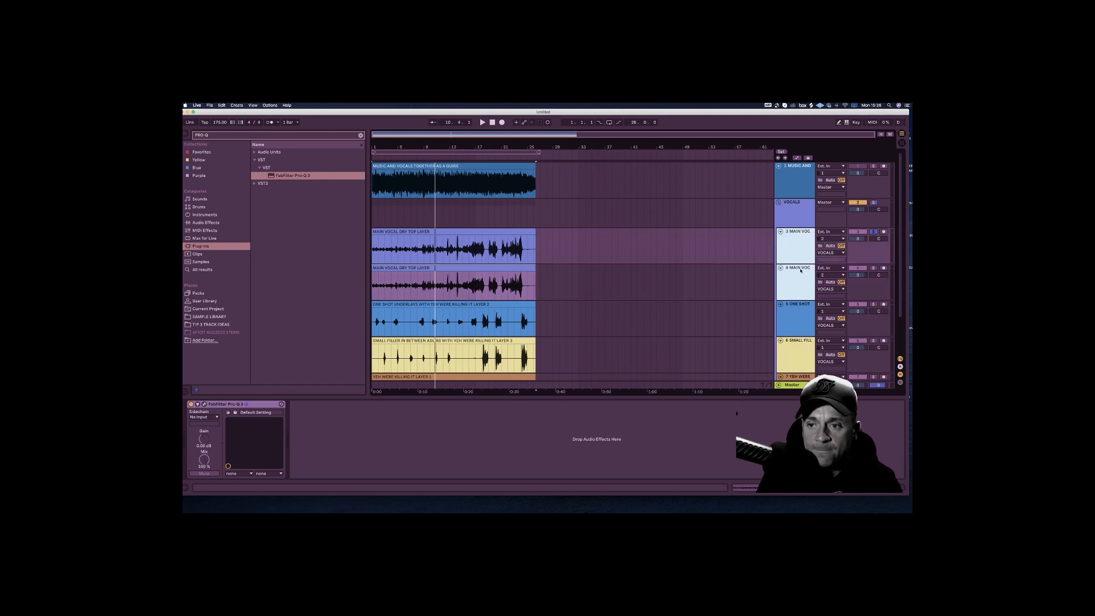
pyautogui.press('super+g')
pyautogui.press('super+r')
pyautogui.write('MAI')
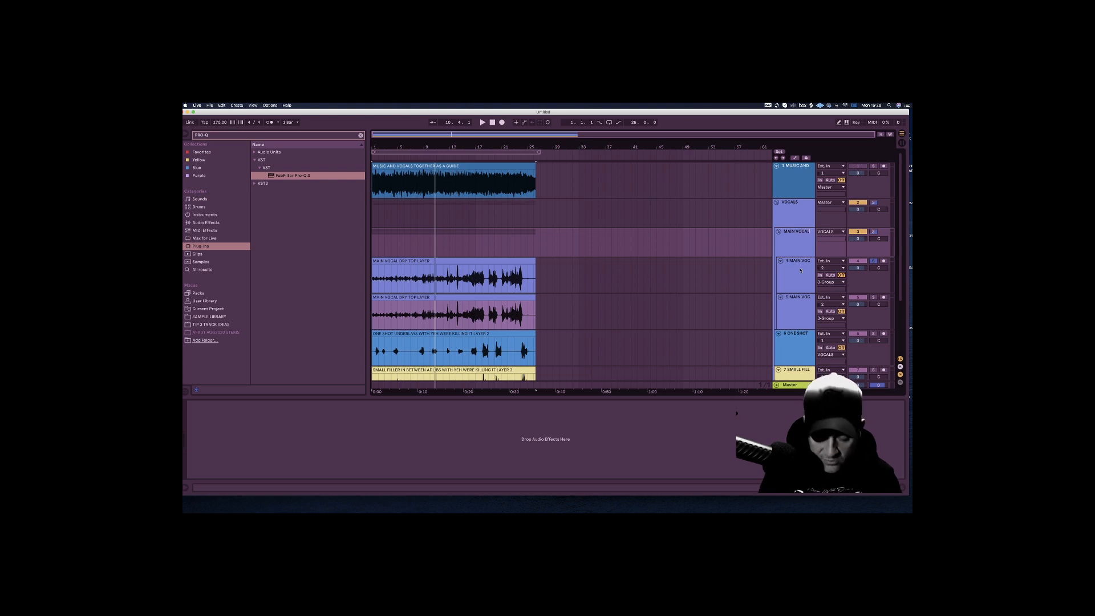
pyautogui.rightClick(808, 264)
pyautogui.click(806, 261)
pyautogui.doubleClick(804, 263)
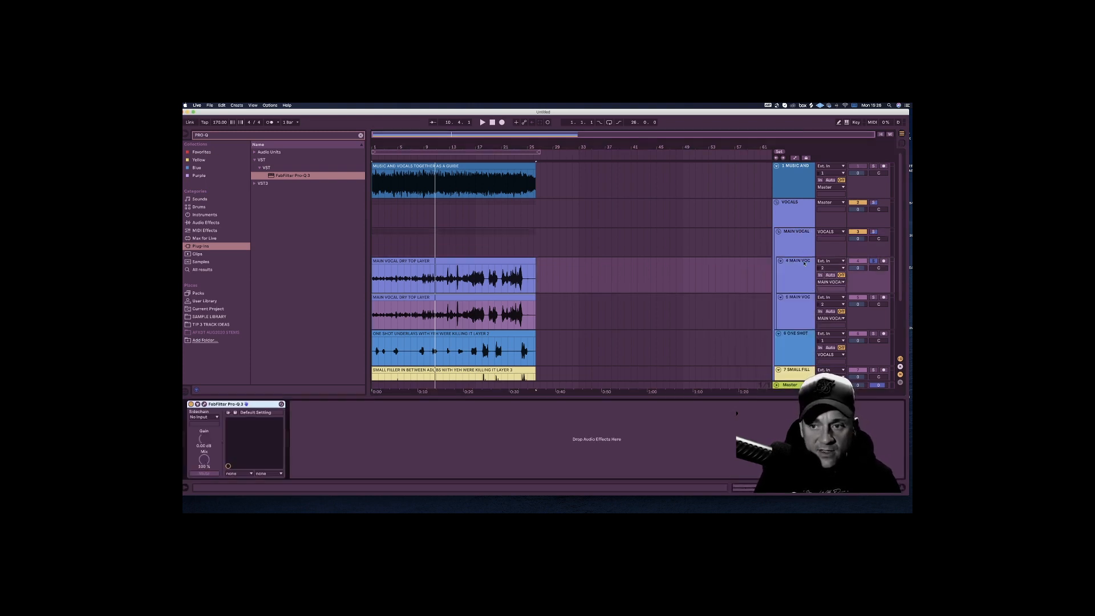
# Step: Solo the MAIN VOCAL group inside the VOCALS group
pyautogui.click(798, 240)
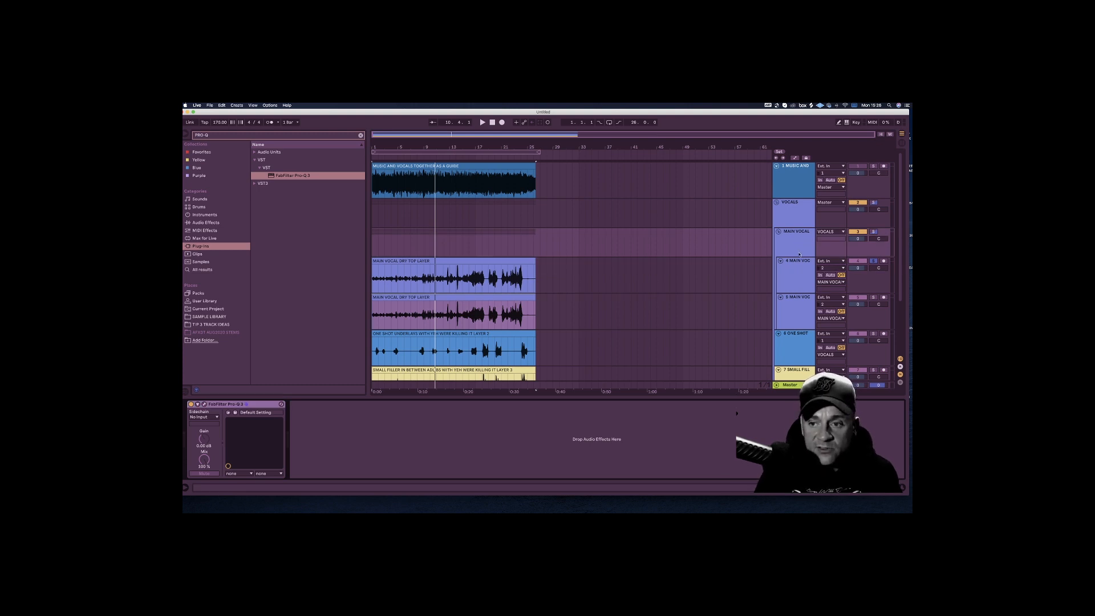
pyautogui.click(802, 274)
pyautogui.click(806, 299)
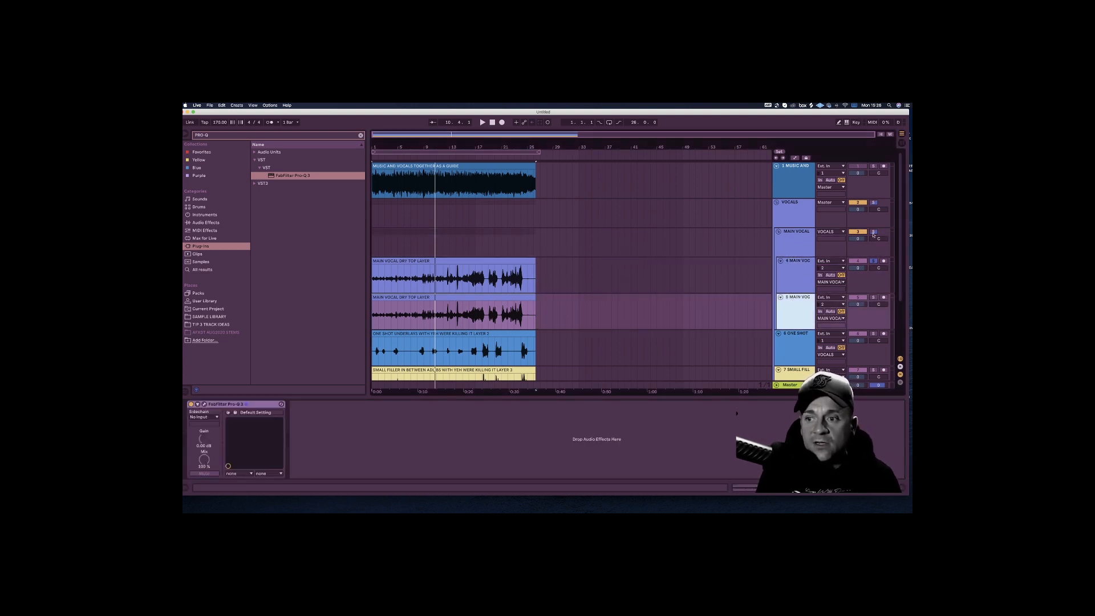
pyautogui.click(874, 232)
# Step: Pan the two main vocal tracks to opposite sides and lower the MAIN VOCAL group's volume to about -3 dB during playback
pyautogui.click(488, 291)
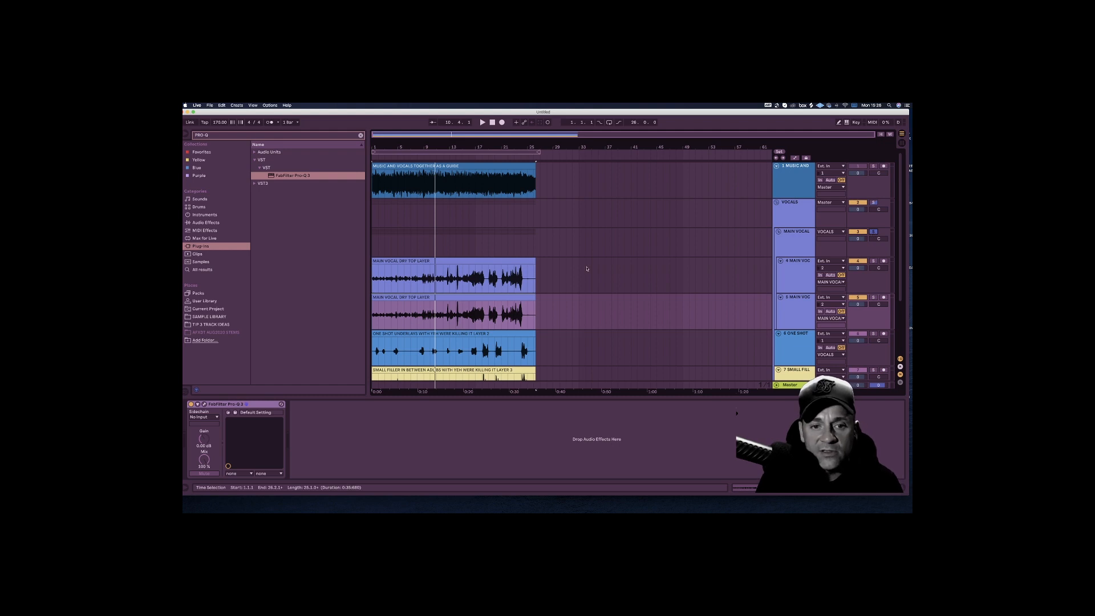
pyautogui.click(765, 272)
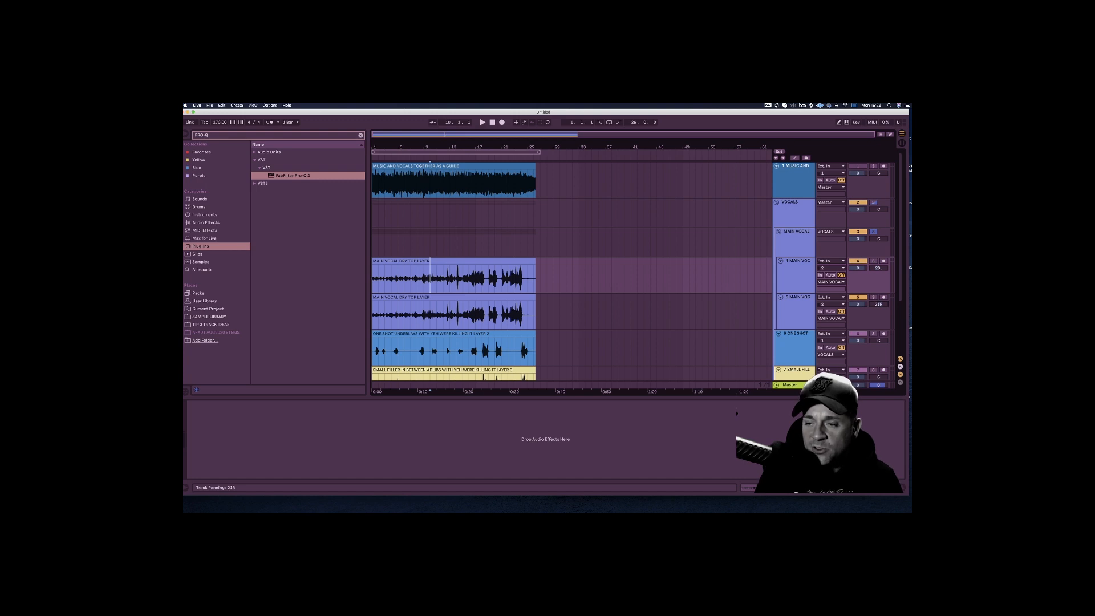
pyautogui.press('space')
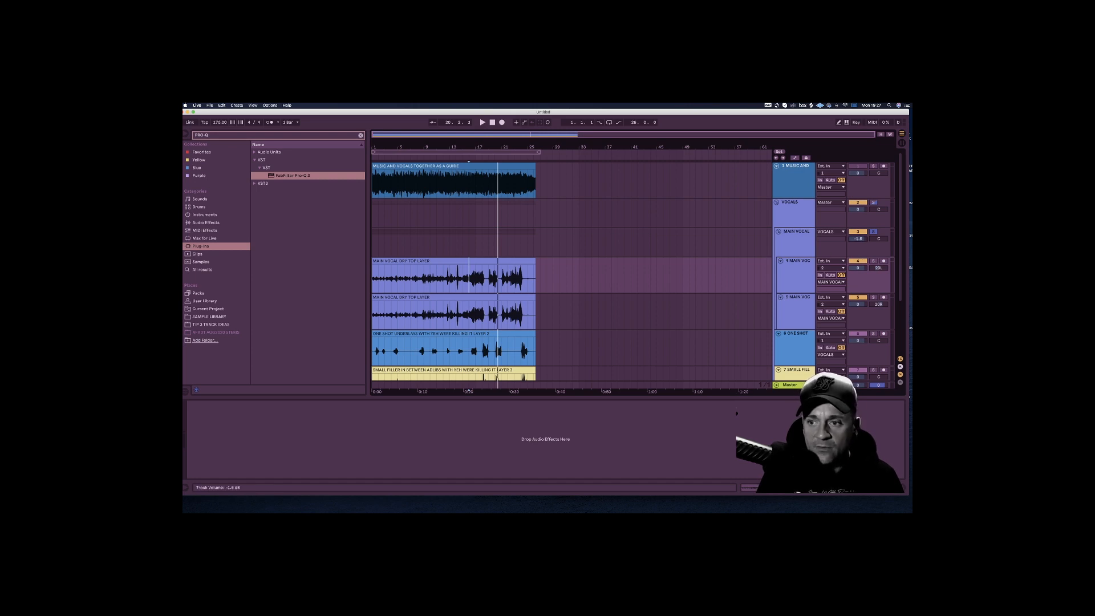
# Step: Review the effect devices on the MAIN VOCAL group and on each of its two vocal tracks
pyautogui.click(796, 244)
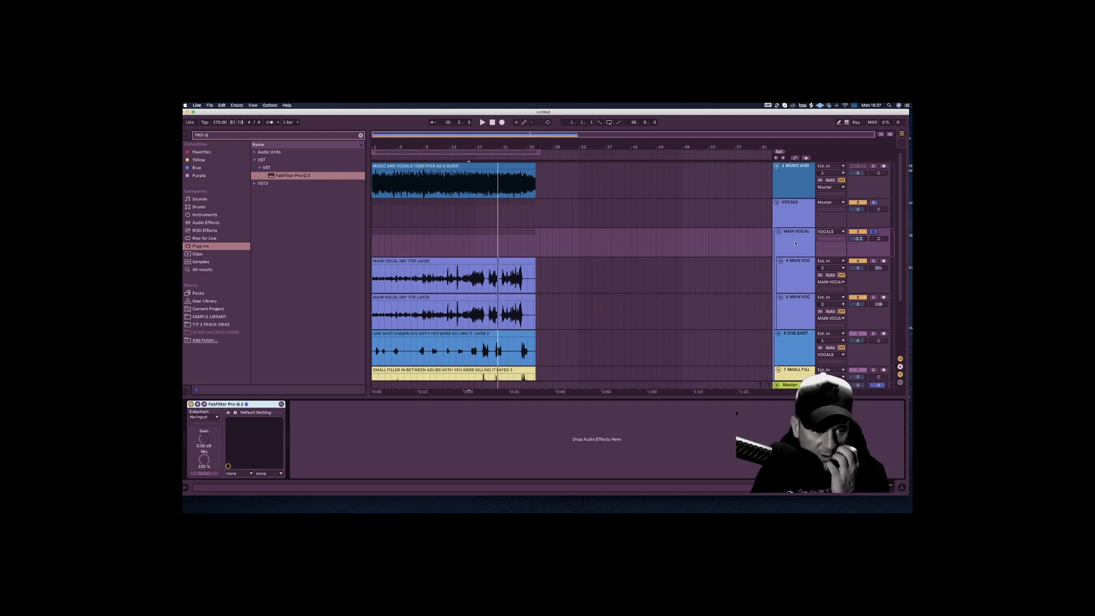
pyautogui.click(443, 277)
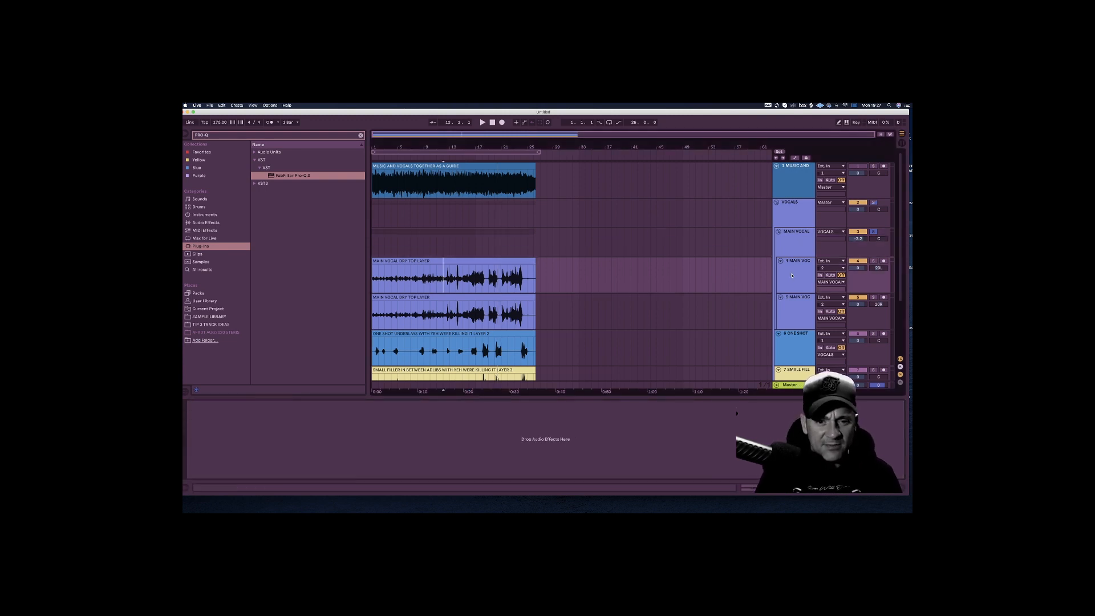
pyautogui.click(787, 320)
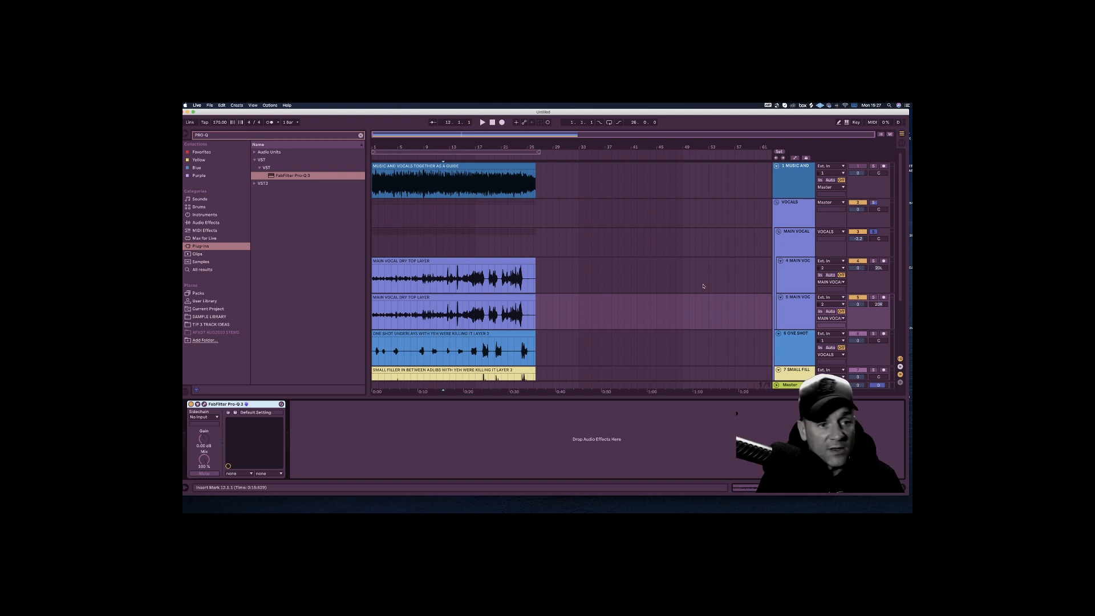
pyautogui.click(790, 268)
pyautogui.click(788, 242)
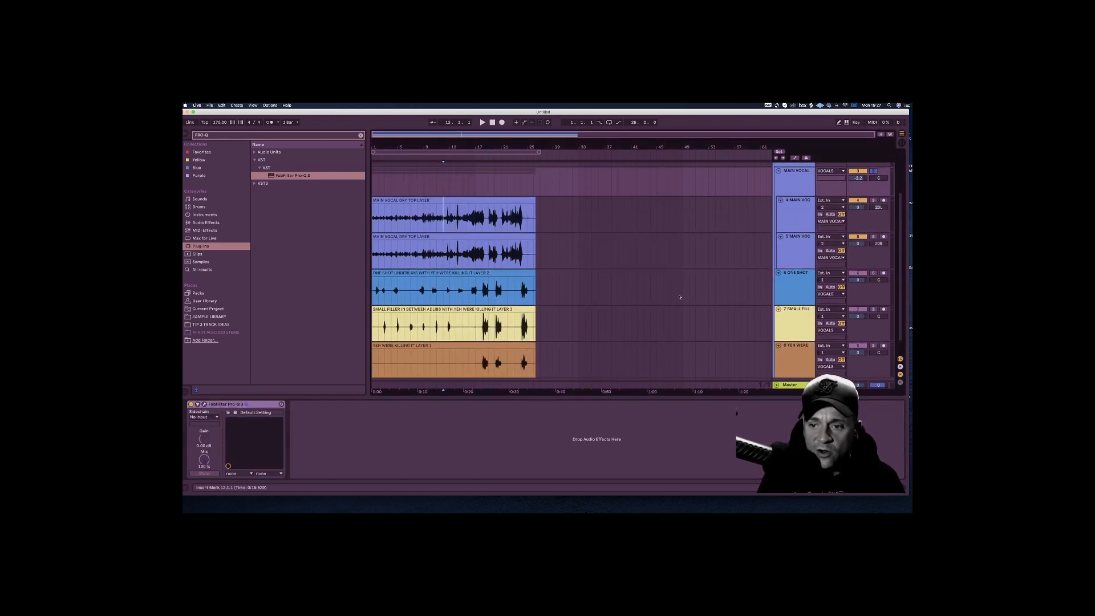
# Step: Group the ONE SHOT, SMALL FILLER and YEH WERE KILLING IT tracks and name the group LAYERS
pyautogui.click(783, 305)
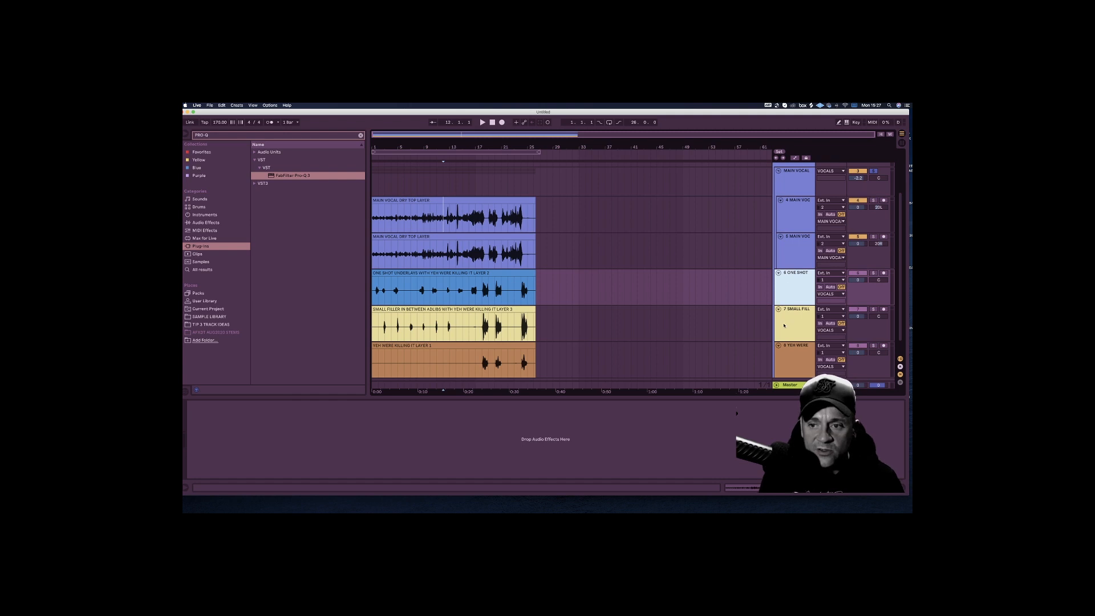
pyautogui.click(798, 322)
pyautogui.click(798, 358)
pyautogui.keyDown('shift'); pyautogui.click(801, 326); pyautogui.keyUp('shift')
pyautogui.keyDown('shift'); pyautogui.click(797, 285); pyautogui.keyUp('shift')
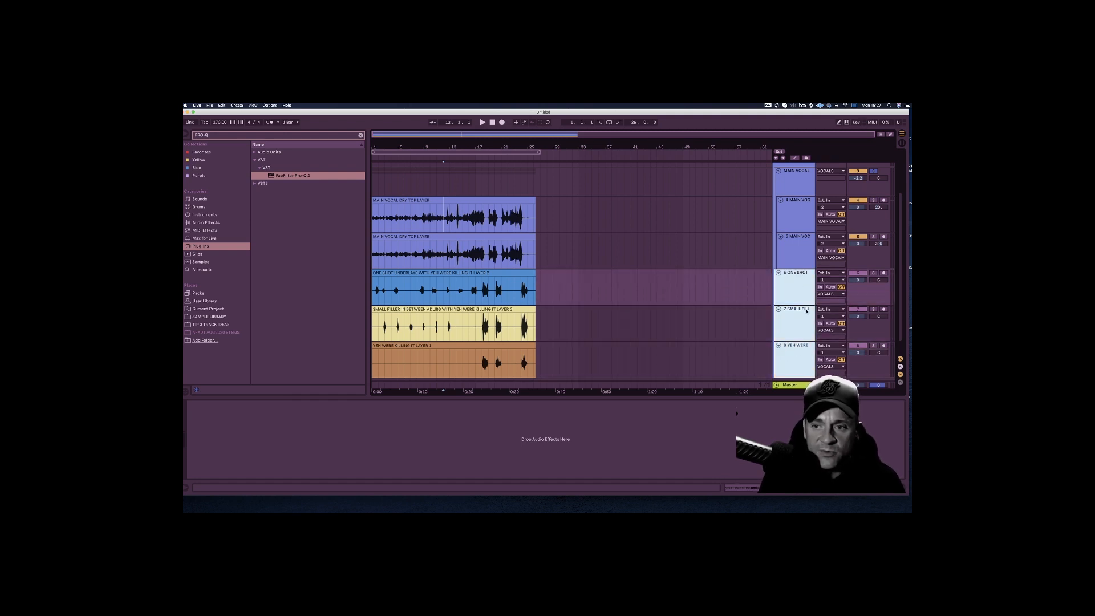
pyautogui.press('super+g')
pyautogui.press('super+r')
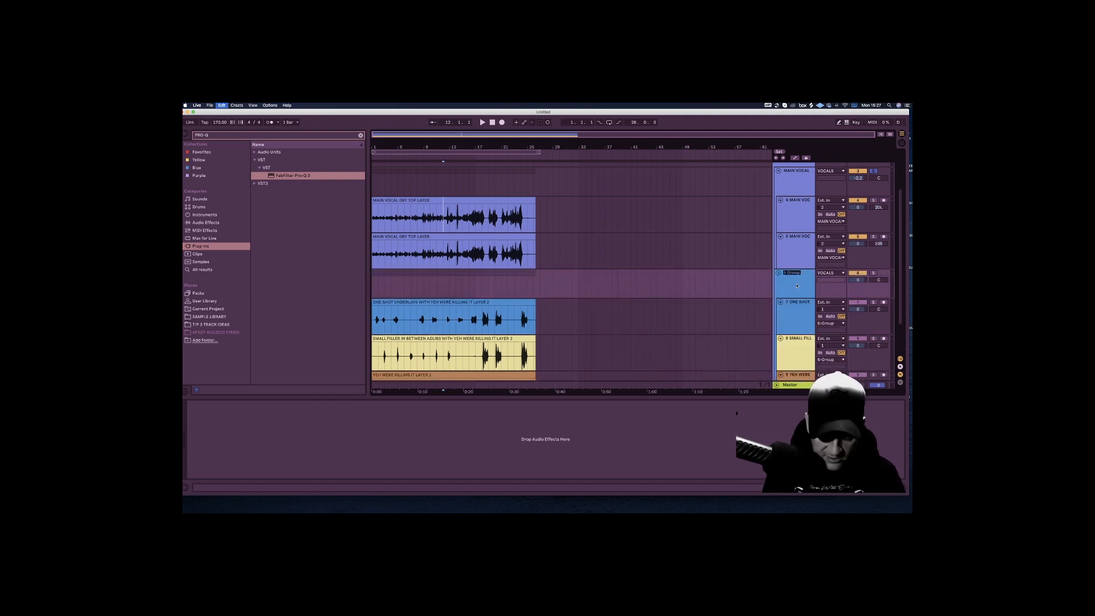
pyautogui.write('LAYERS')
pyautogui.press('Return')
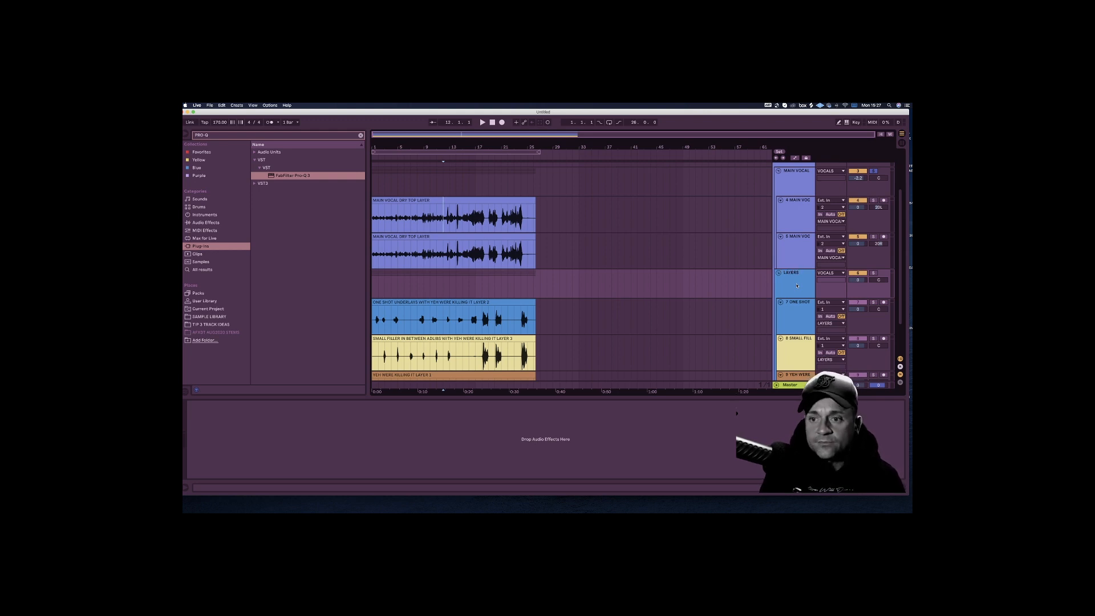
# Step: Copy Pro-Q 3 from the MAIN VOCAL group to the LAYERS group and open the copied plug-in's window
pyautogui.click(704, 226)
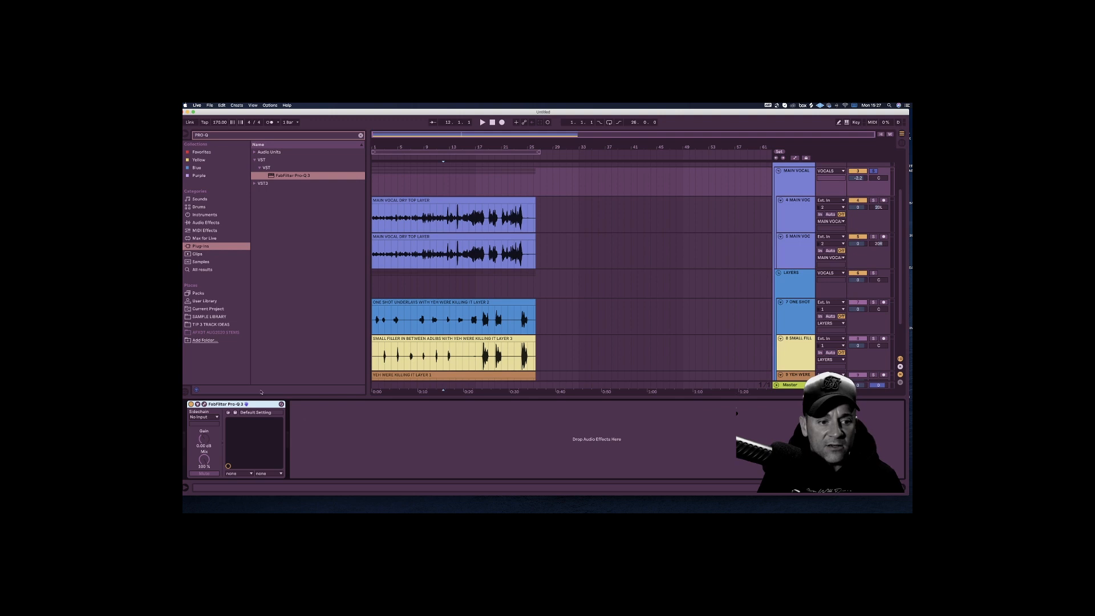
pyautogui.click(804, 293)
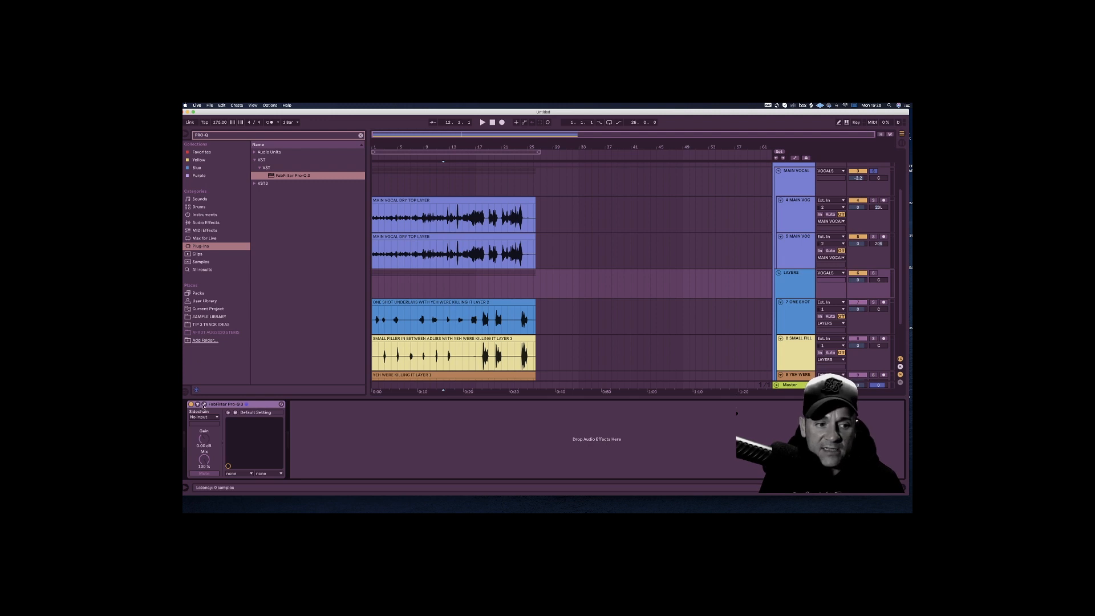
pyautogui.click(205, 404)
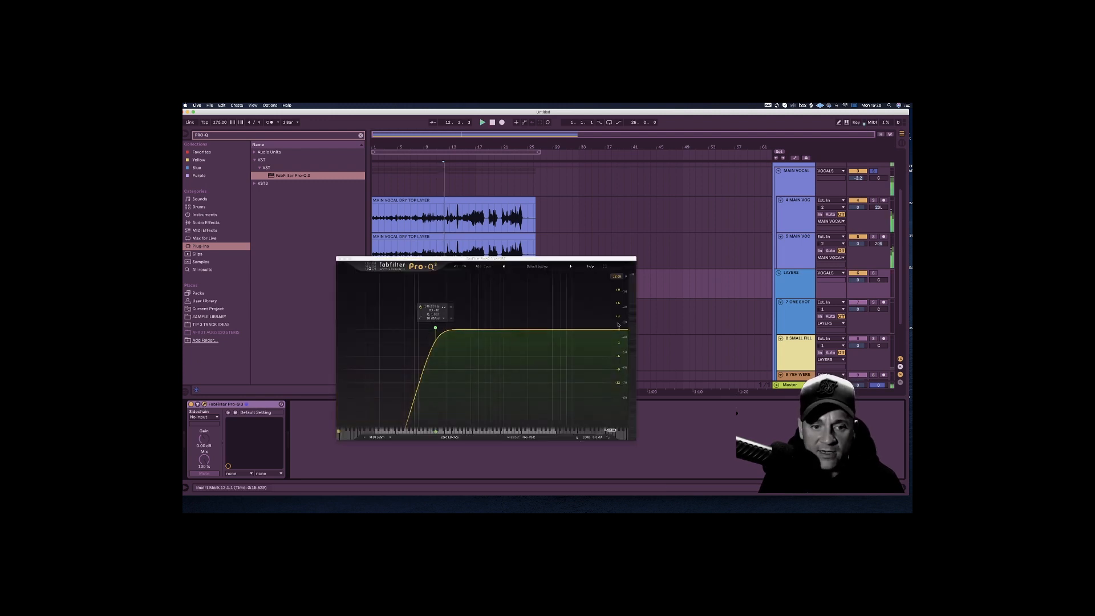
# Step: Solo the LAYERS group, nudge its Pro-Q 3 low-cut frequency slightly higher after auditioning it, and close the plug-in window
pyautogui.press('space')
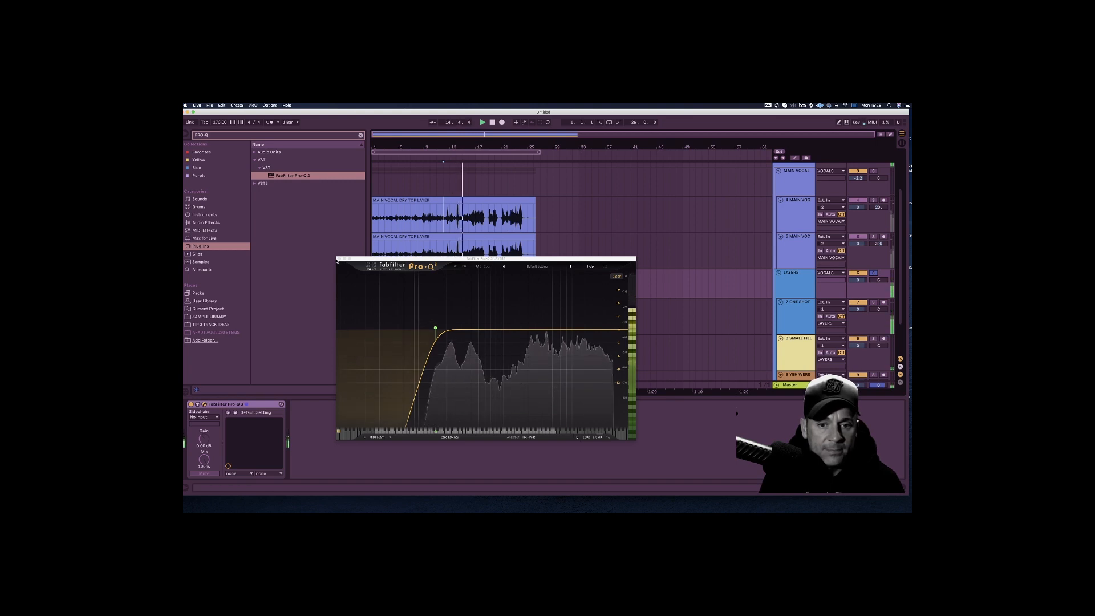
pyautogui.moveTo(434, 329)
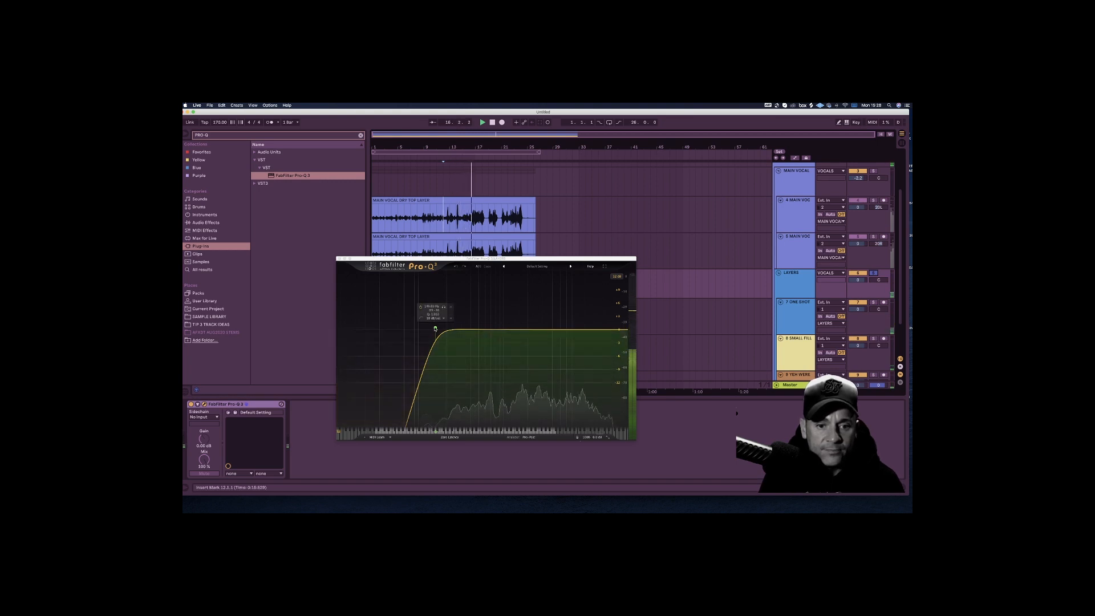
pyautogui.click(434, 329)
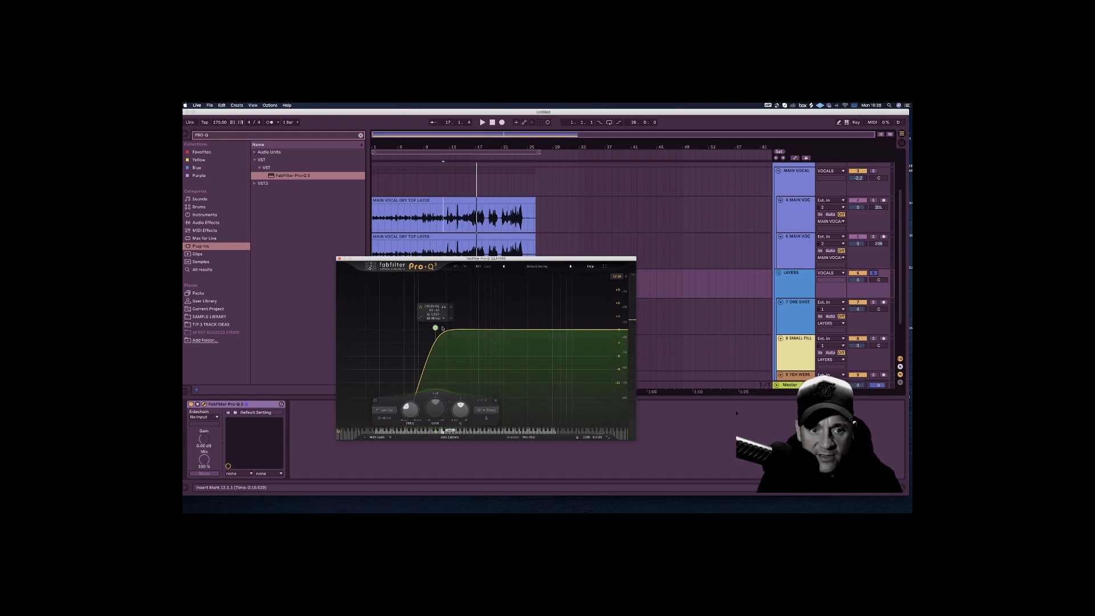
pyautogui.moveTo(435, 328)
pyautogui.mouseDown()
pyautogui.moveTo(404, 329)
pyautogui.moveTo(437, 328)
pyautogui.mouseUp()
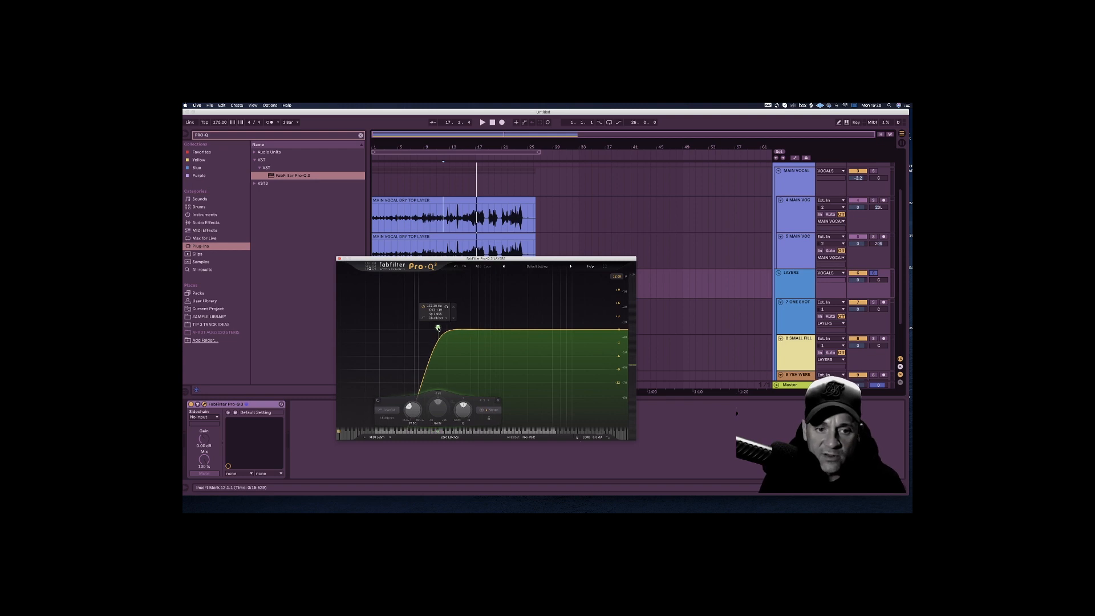
pyautogui.click(339, 259)
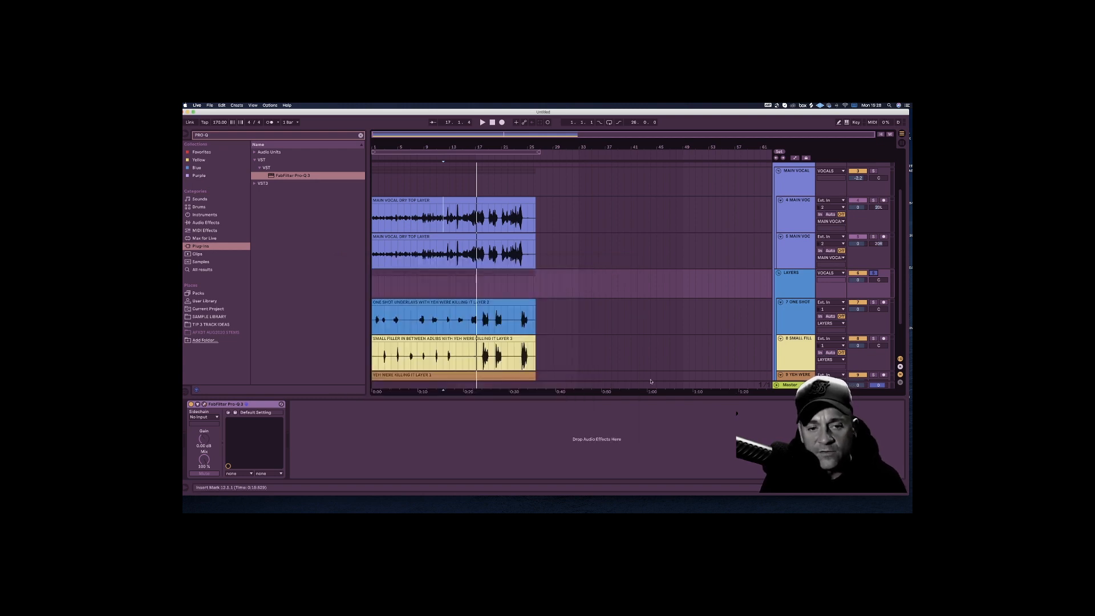
# Step: Audition the layer tracks from bar 18 and again at the final phrase near bar 24
pyautogui.scroll(-3, 485, 315)
pyautogui.click(485, 314)
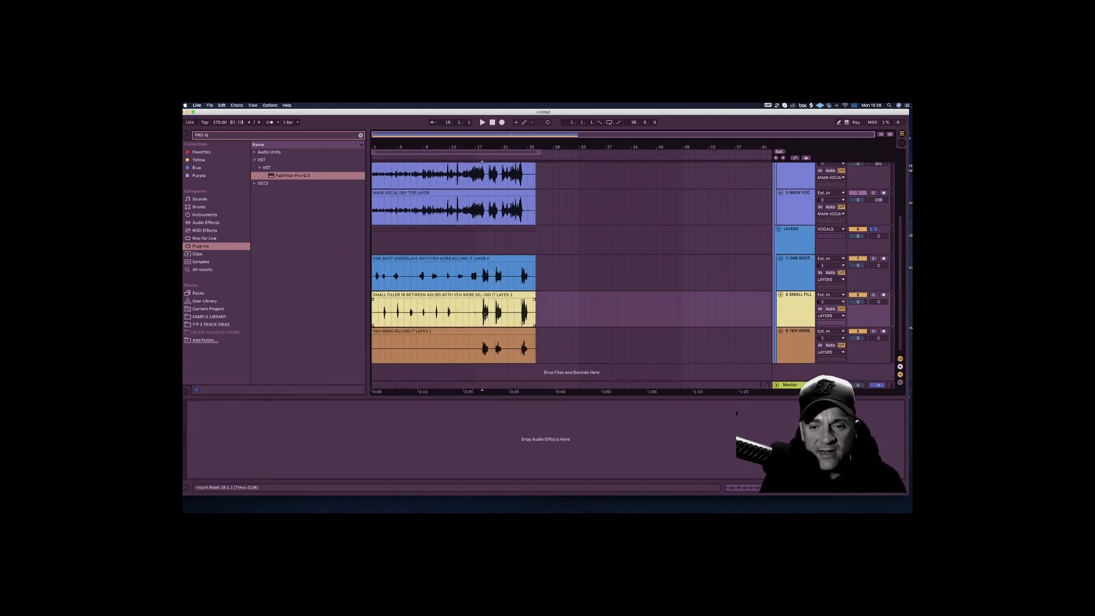
pyautogui.press('space')
pyautogui.click(521, 310)
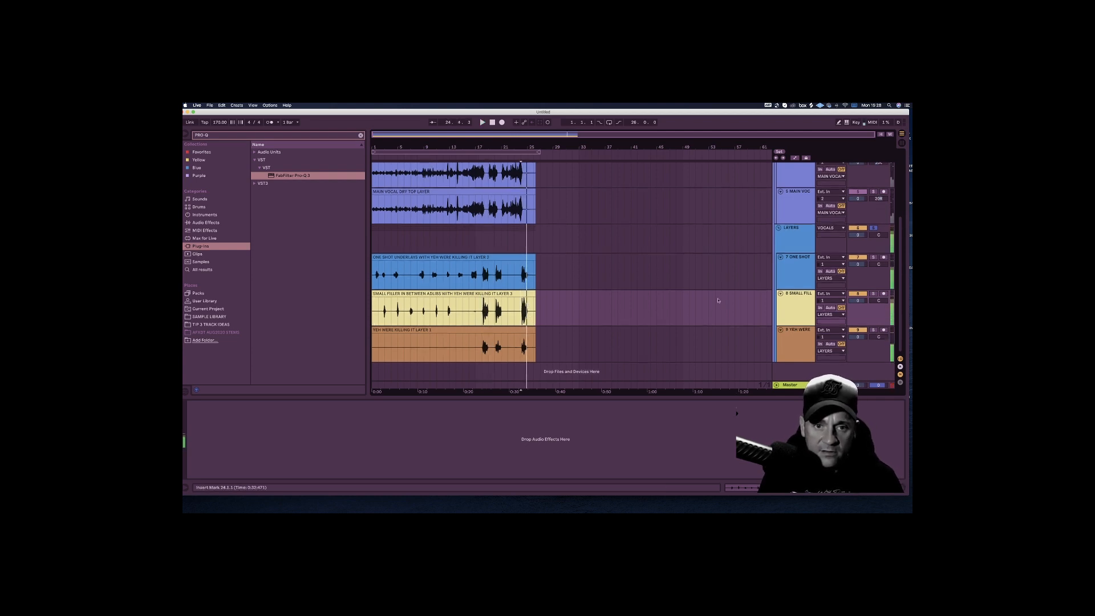
# Step: Compare the layer waveforms at the final phrase and raise the YEH WERE KILLING IT LAYER 1 clip's gain to 14.4 dB
pyautogui.scroll(3, 581, 232)
pyautogui.moveTo(521, 147); pyautogui.dragTo(521, 200)
pyautogui.scroll(-3, 660, 352)
pyautogui.scroll(3, 616, 319)
pyautogui.hscroll(-4, 616, 319)
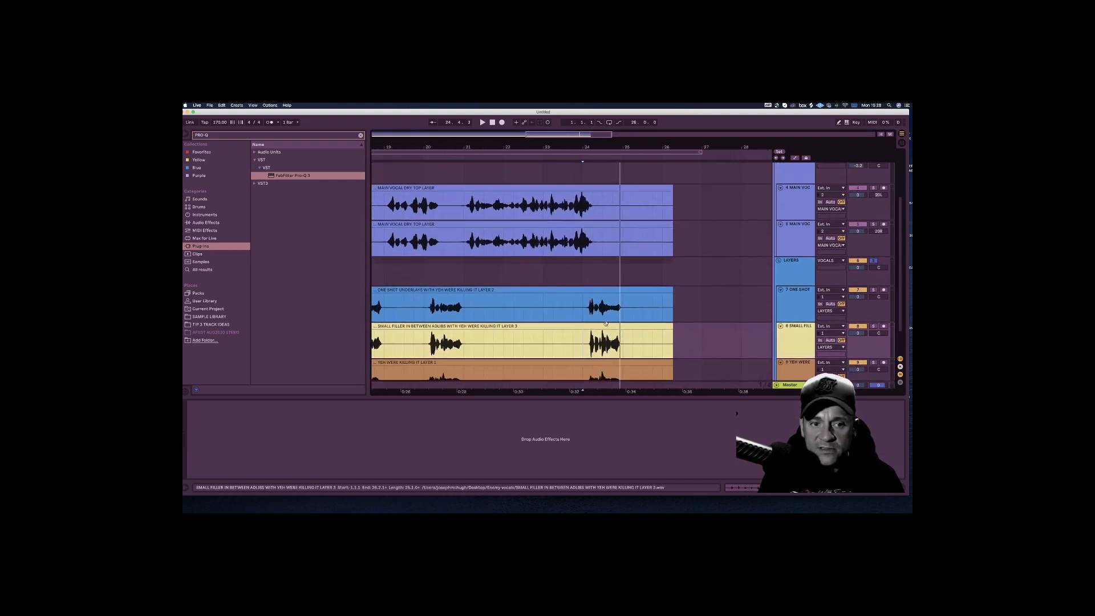
pyautogui.scroll(-1, 613, 316)
pyautogui.scroll(-1, 612, 316)
pyautogui.click(600, 309)
pyautogui.hscroll(-1, 601, 308)
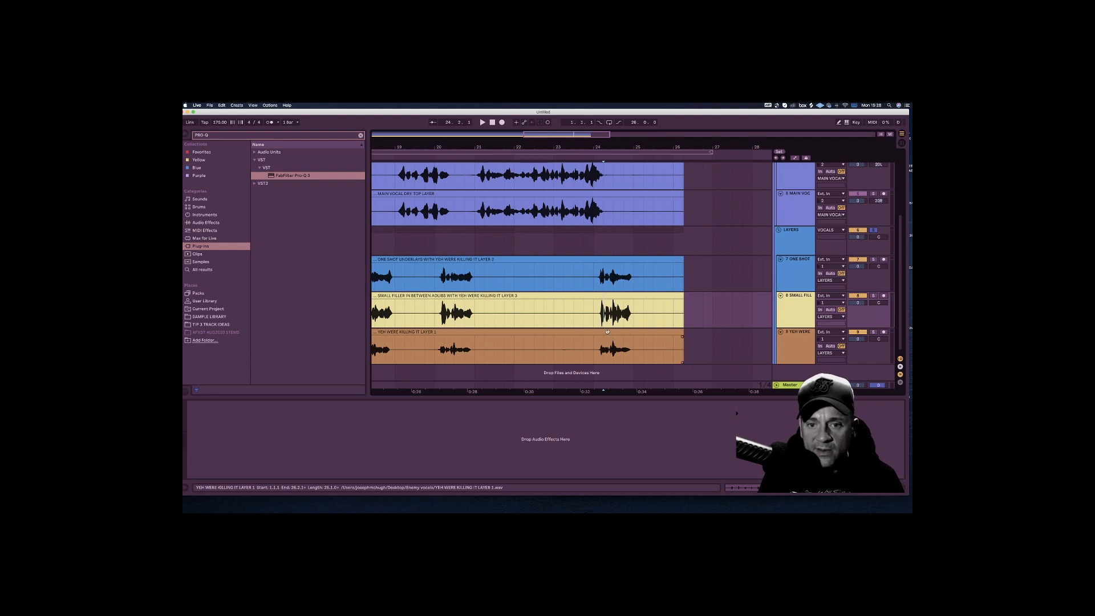
pyautogui.doubleClick(572, 332)
pyautogui.moveTo(250, 449); pyautogui.dragTo(250, 447)
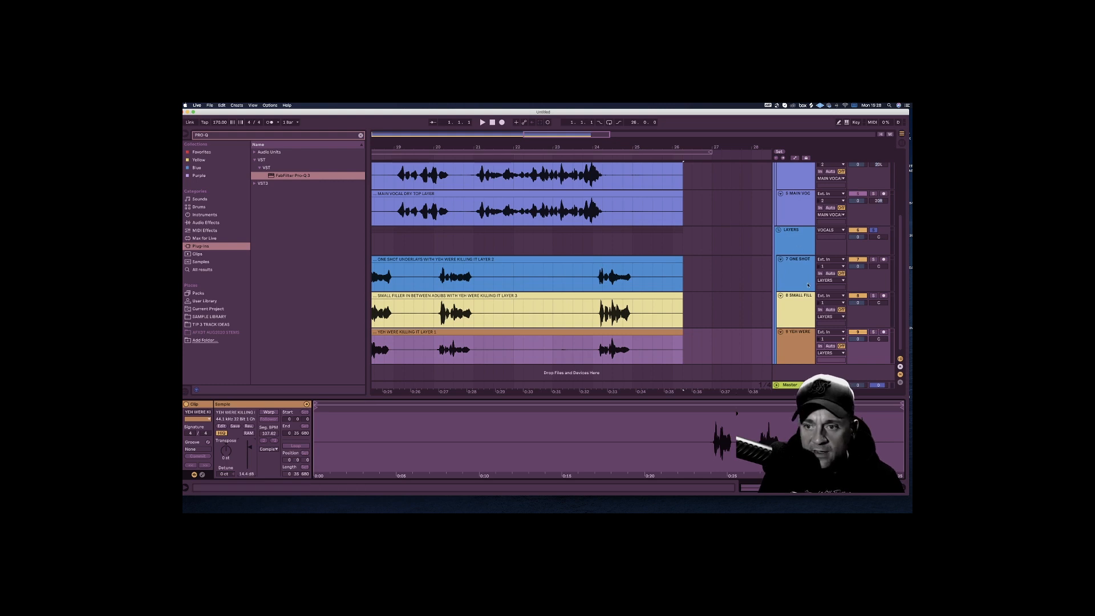
# Step: Pan the SMALL FILLER layer track to 30L and the ONE SHOT layer track to 30R, keeping the ONE SHOT track at compact height
pyautogui.click(808, 285)
pyautogui.click(805, 309)
pyautogui.moveTo(611, 148); pyautogui.dragTo(730, 136)
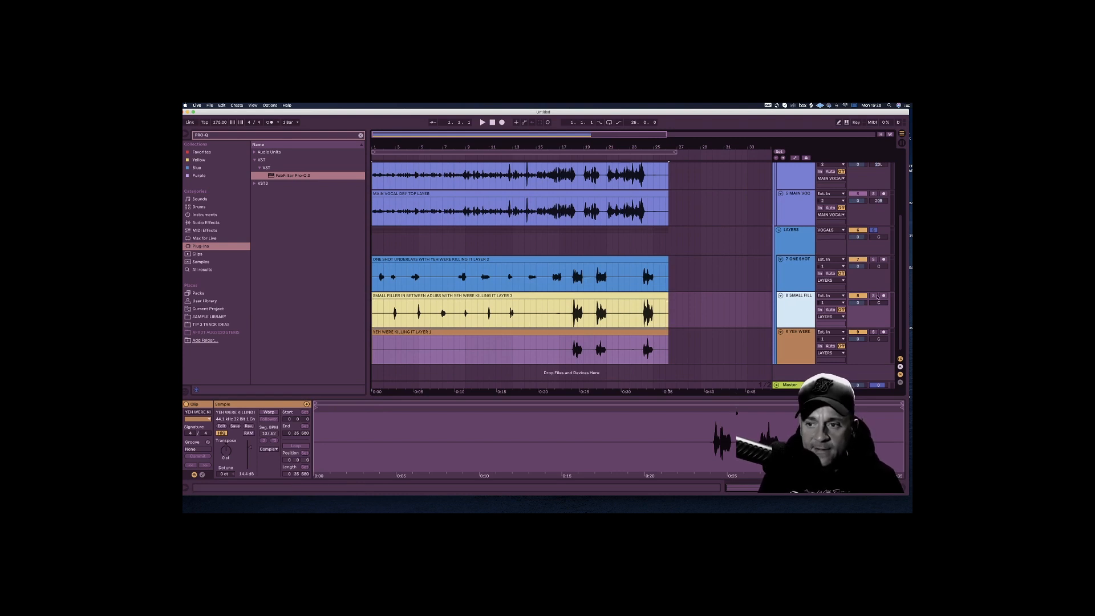
pyautogui.scroll(-1, 870, 302)
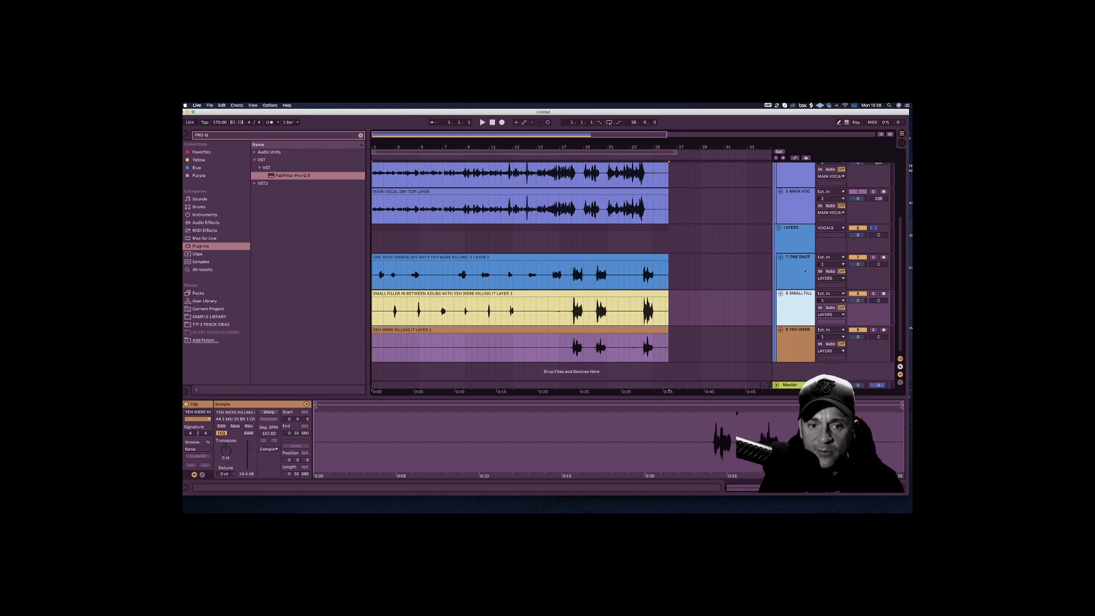
pyautogui.click(464, 312)
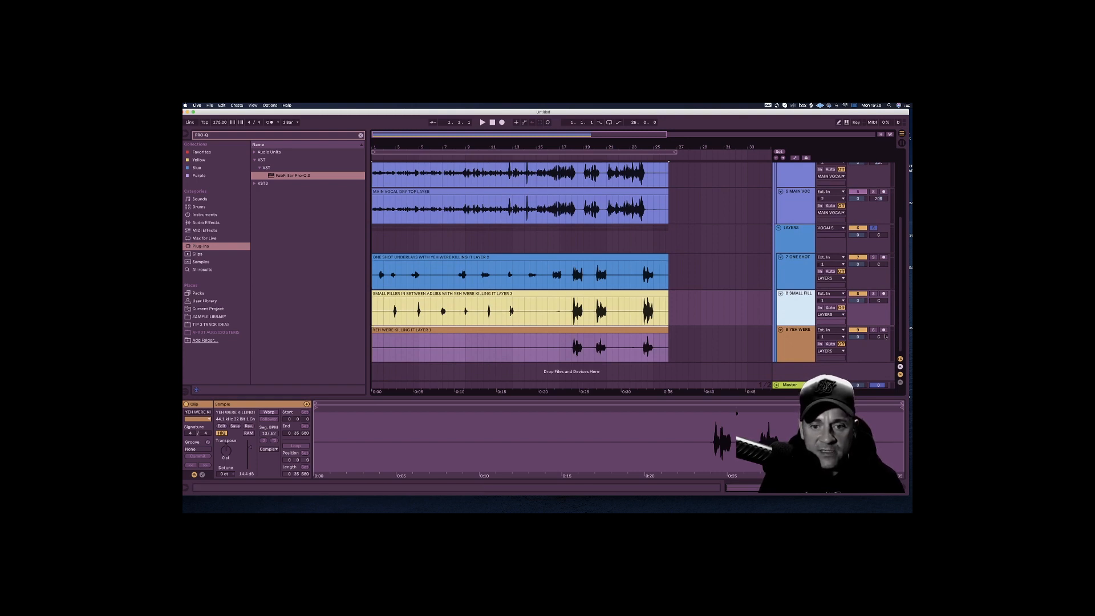
pyautogui.click(789, 342)
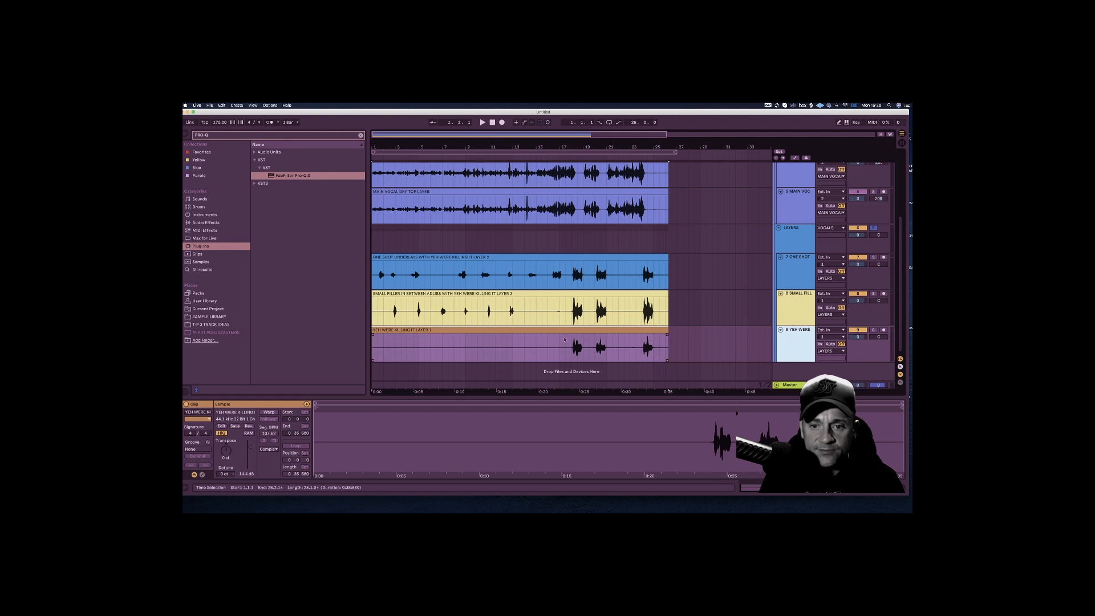
pyautogui.moveTo(868, 301); pyautogui.dragTo(868, 303)
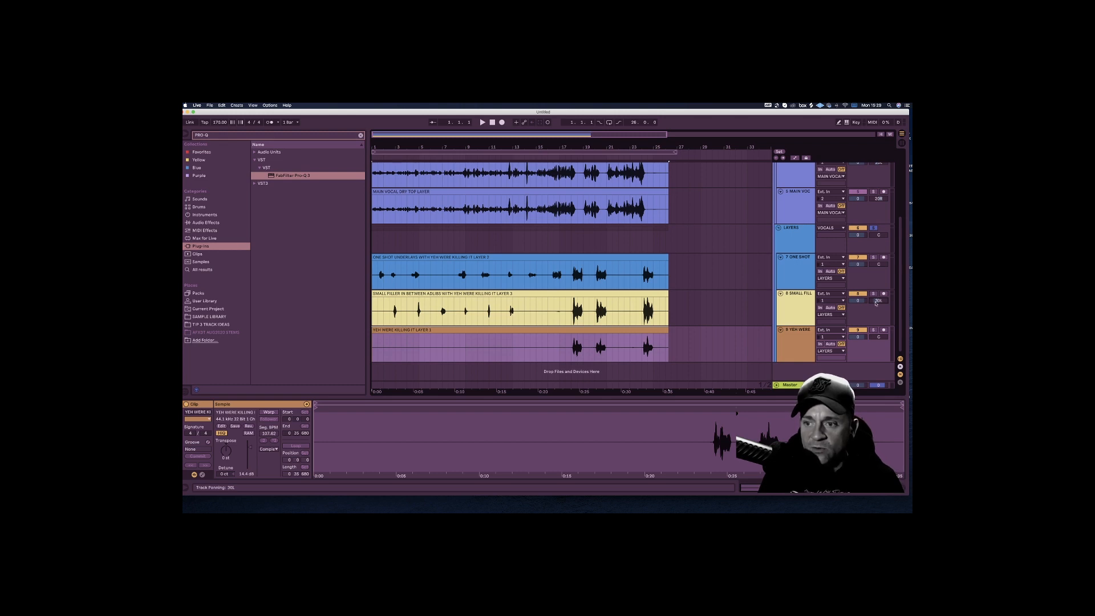
pyautogui.moveTo(878, 267)
pyautogui.mouseDown()
pyautogui.moveTo(879, 258)
pyautogui.moveTo(878, 295)
pyautogui.moveTo(878, 255)
pyautogui.mouseUp()
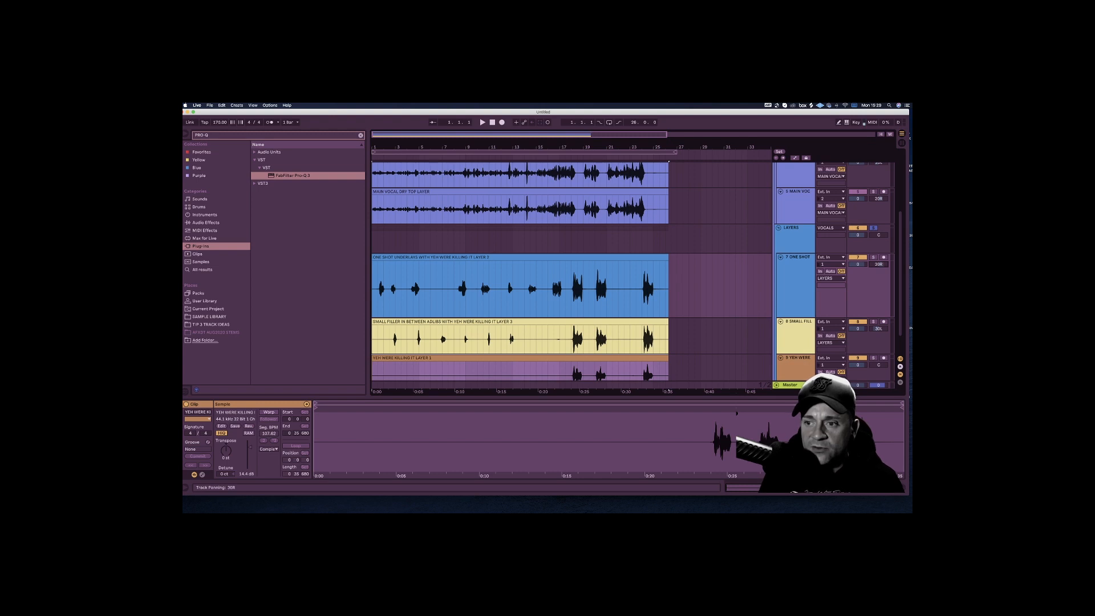
pyautogui.moveTo(799, 318); pyautogui.dragTo(798, 284)
# Step: Audition the panned layers from bars 24 and 17 and lower the LAYERS group's volume slightly
pyautogui.click(632, 302)
pyautogui.press('space')
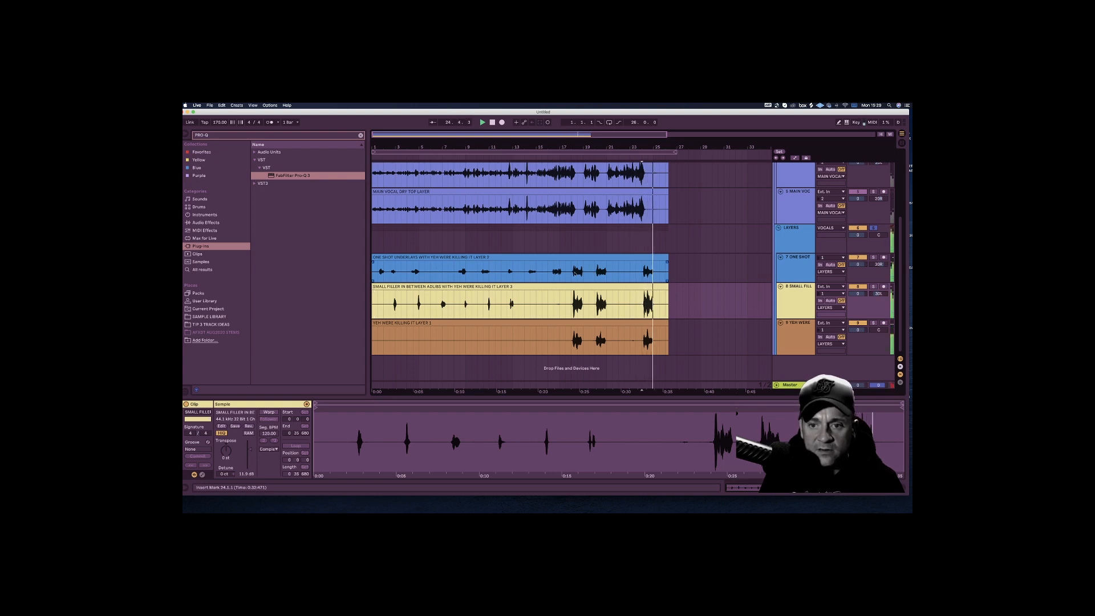
pyautogui.click(565, 272)
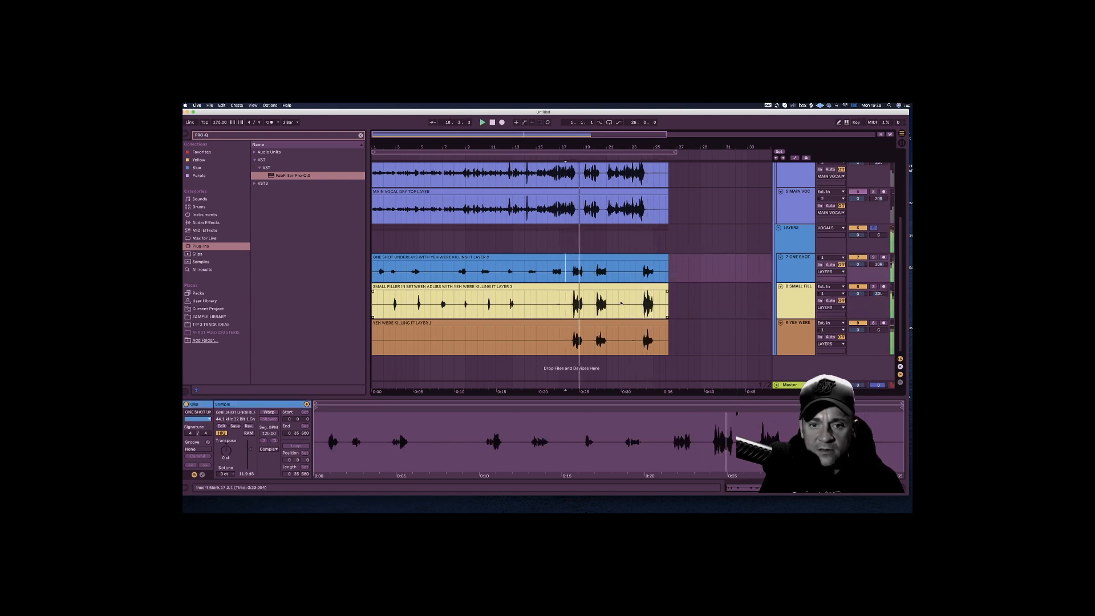
pyautogui.moveTo(858, 235); pyautogui.dragTo(858, 241)
pyautogui.press('space')
pyautogui.press('space')
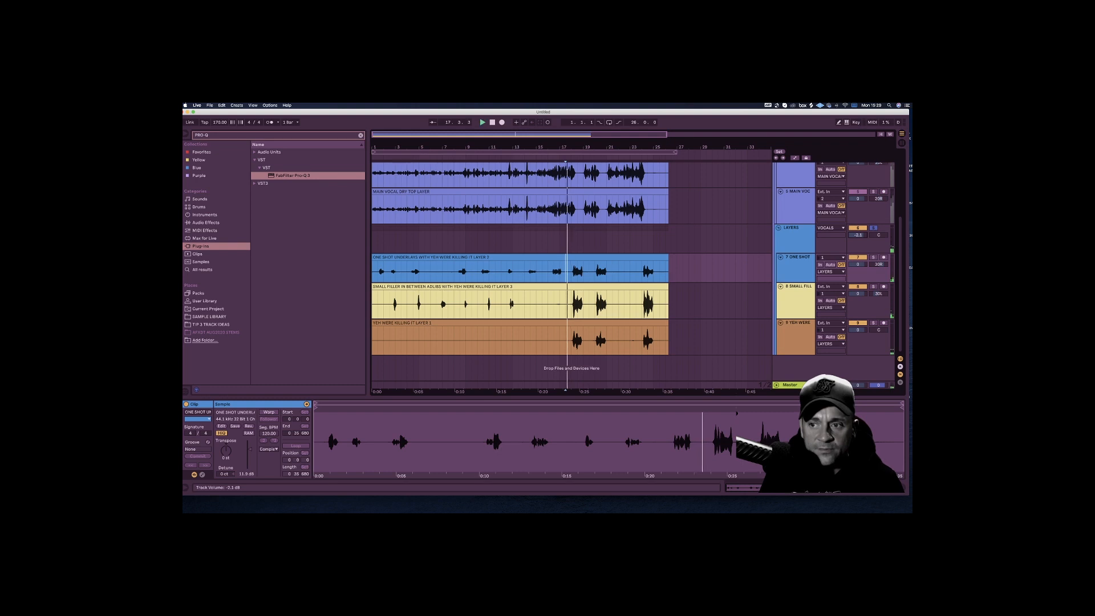
# Step: Lower the VOCALS, MAIN VOCAL and LAYERS group faders in the Session View mixer during playback, setting MAIN VOCAL to -3.7 dB
pyautogui.scroll(2, 862, 235)
pyautogui.scroll(1, 862, 236)
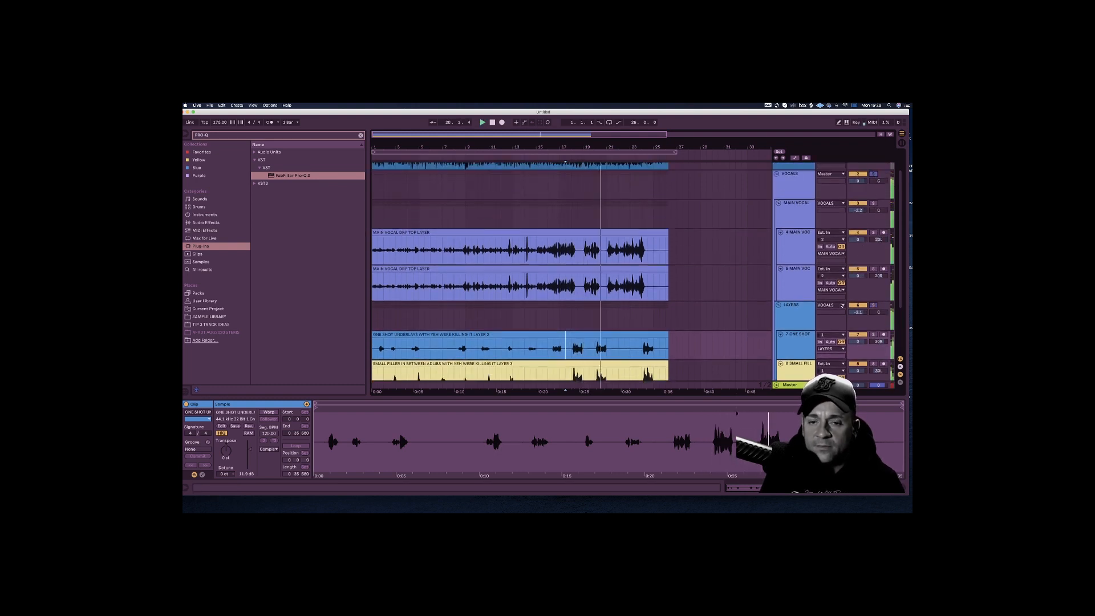
pyautogui.press('Tab')
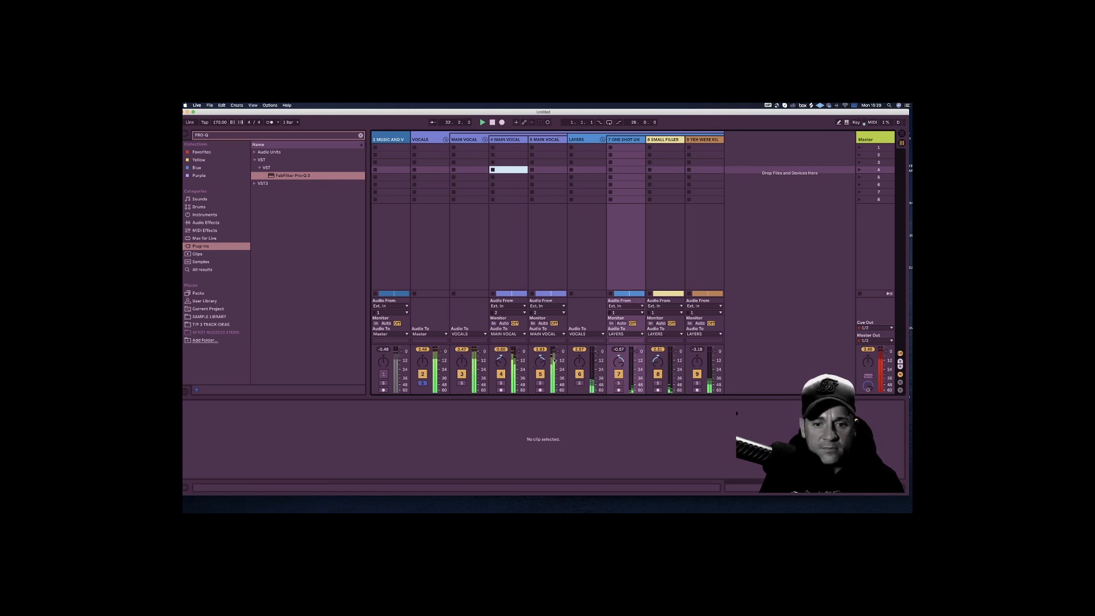
pyautogui.moveTo(440, 351); pyautogui.dragTo(439, 356)
pyautogui.press('space')
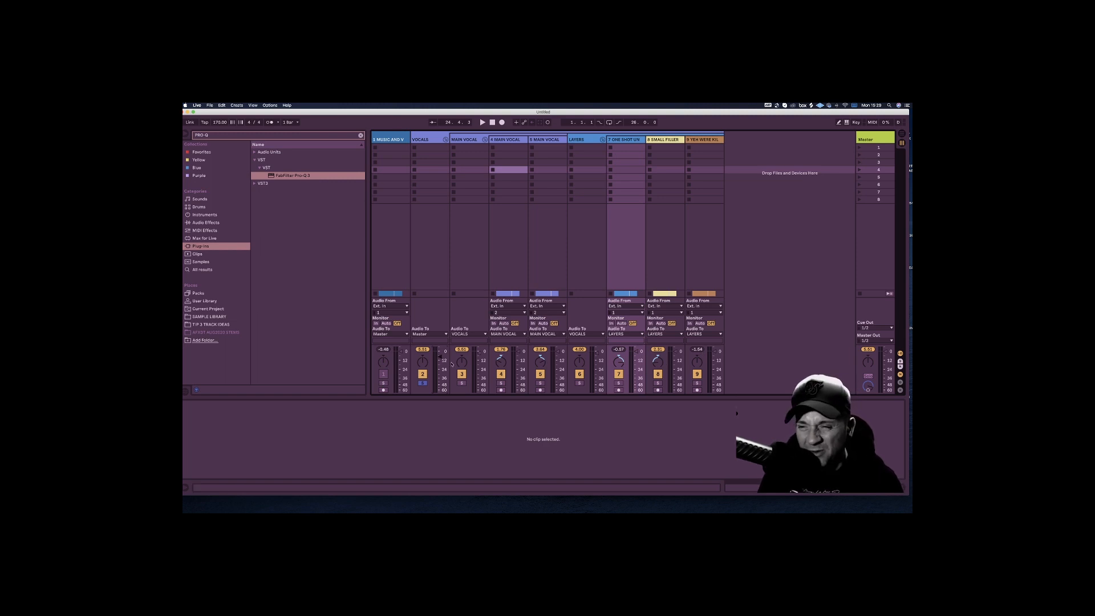
pyautogui.press('space')
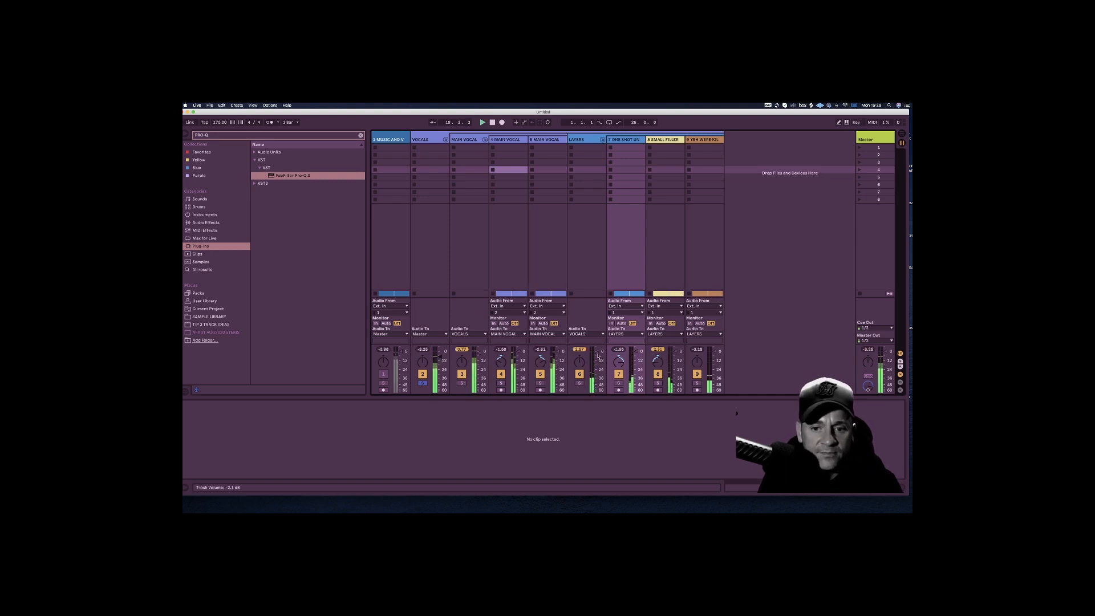
pyautogui.moveTo(482, 355); pyautogui.dragTo(482, 356)
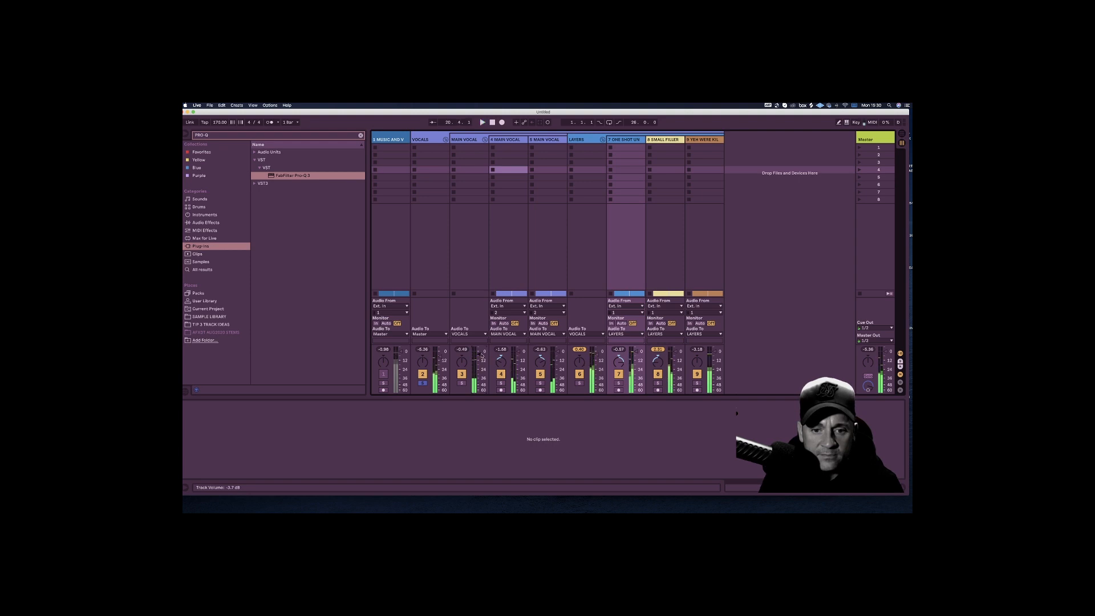
# Step: Return to the Arrangement View, hide the clip detail area, and audition the vocal balance from bar 8
pyautogui.press('Tab')
pyautogui.scroll(2, 784, 376)
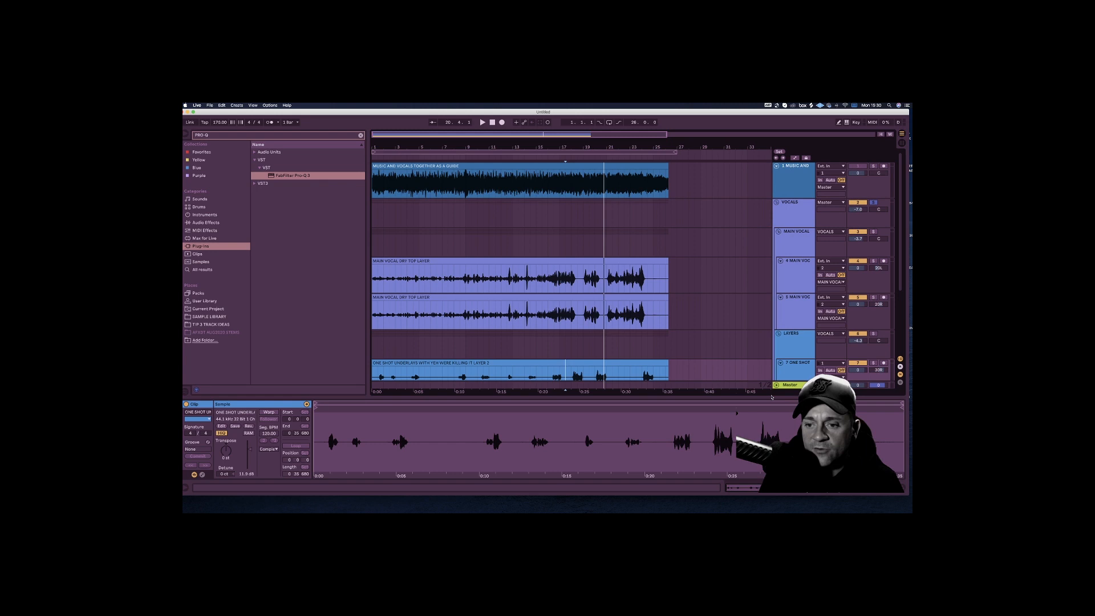
pyautogui.moveTo(771, 396); pyautogui.dragTo(770, 485)
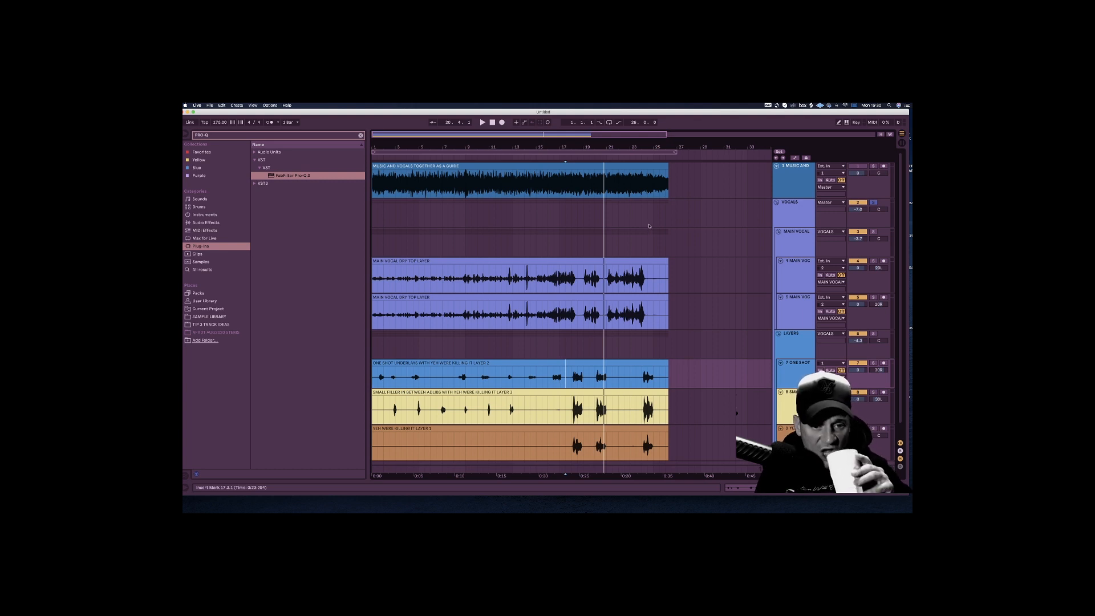
pyautogui.click(458, 354)
pyautogui.press('space')
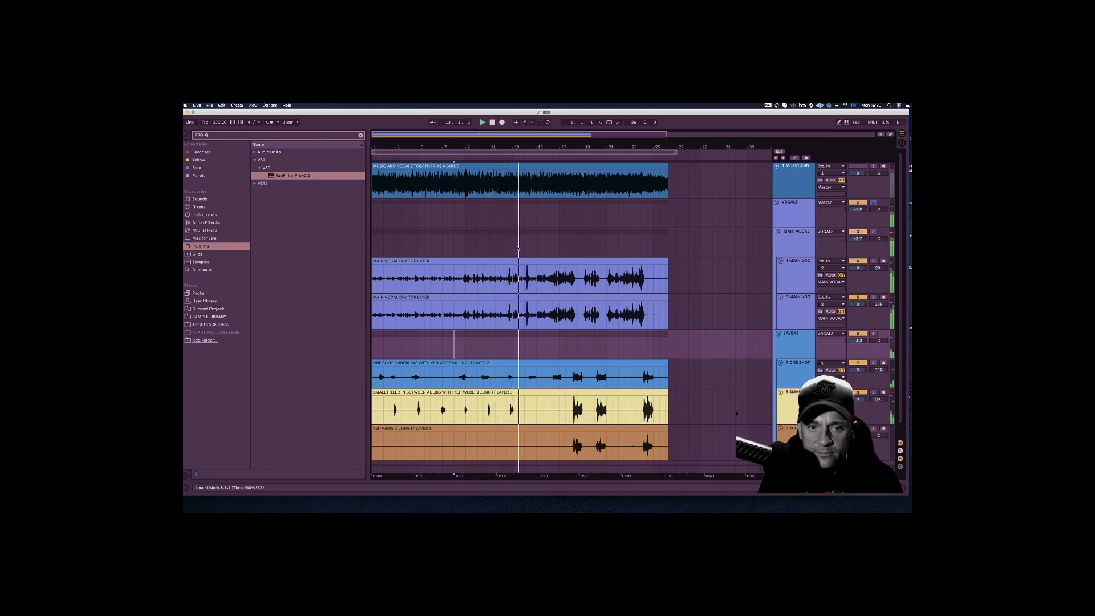
pyautogui.press('space')
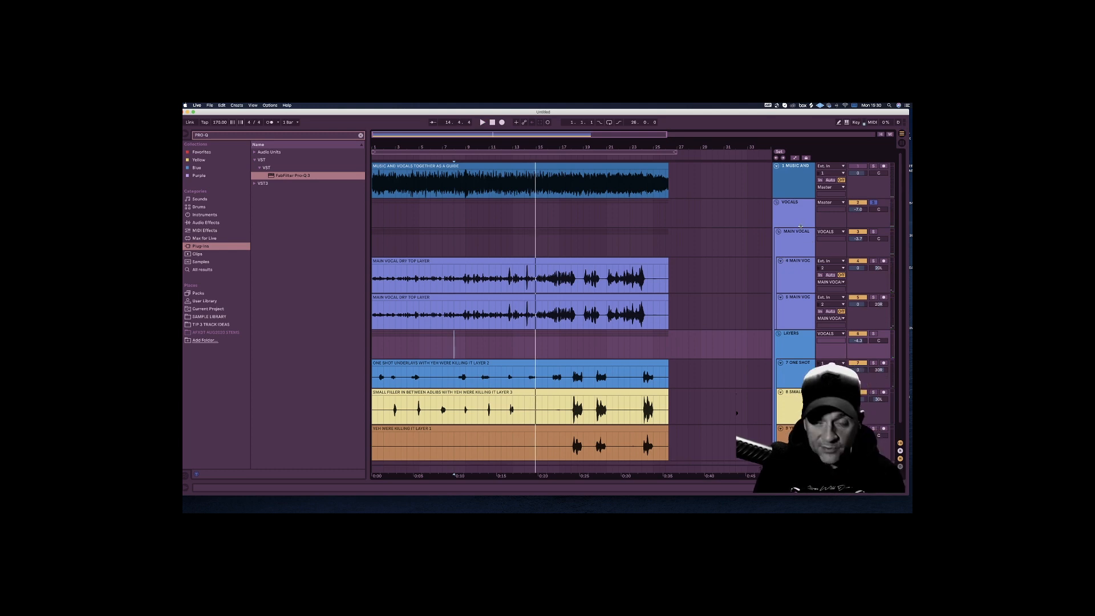
# Step: Show the VOCALS group's device chain and clear the search filter from the plug-in browser
pyautogui.doubleClick(797, 222)
pyautogui.click(224, 247)
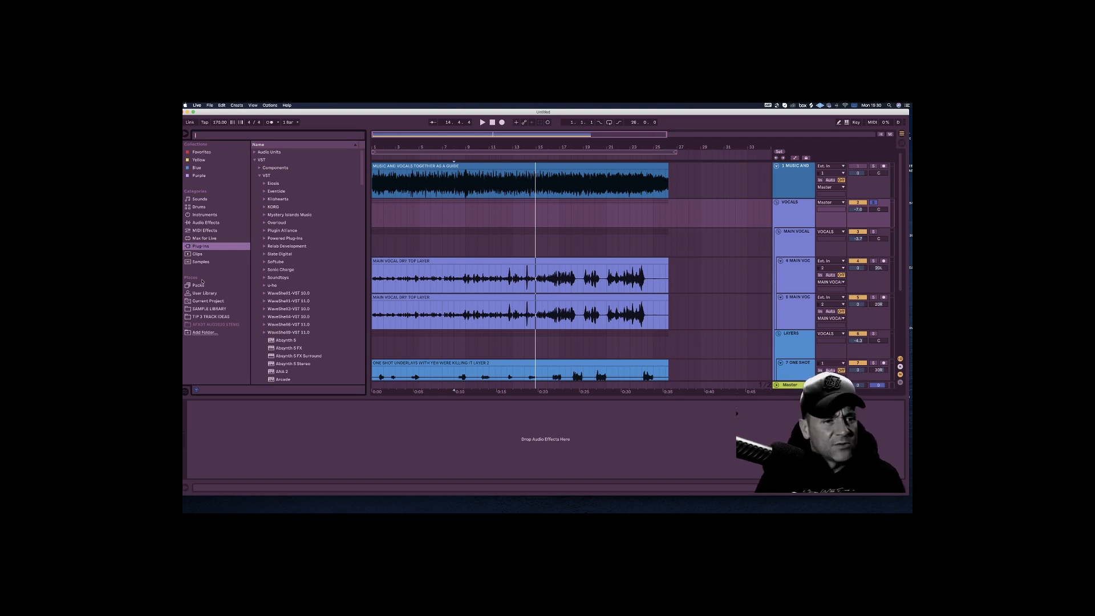
pyautogui.click(209, 309)
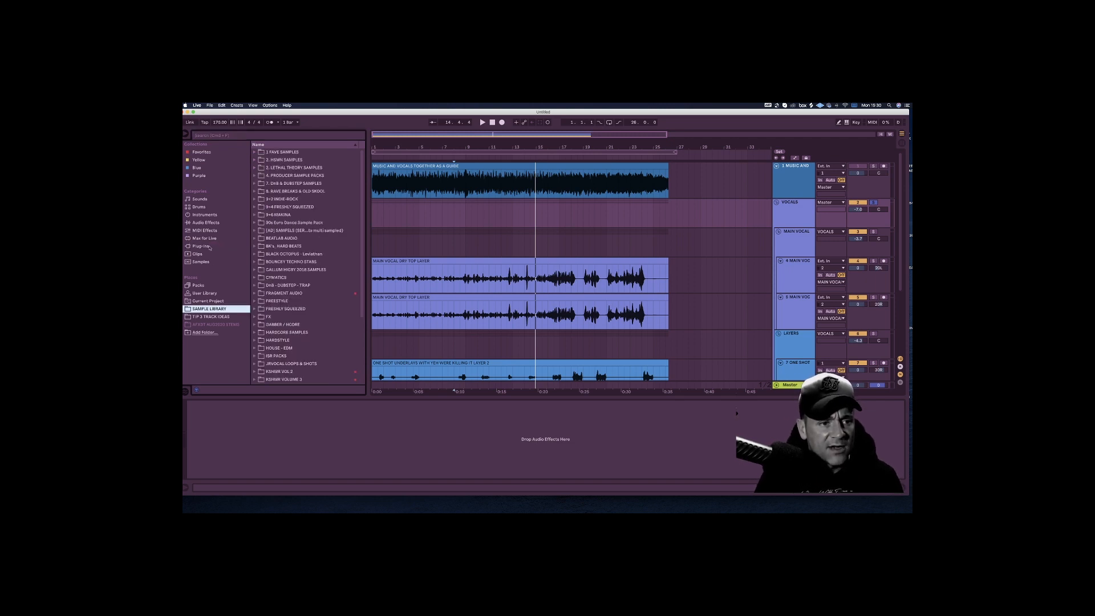
pyautogui.click(208, 247)
pyautogui.click(197, 135)
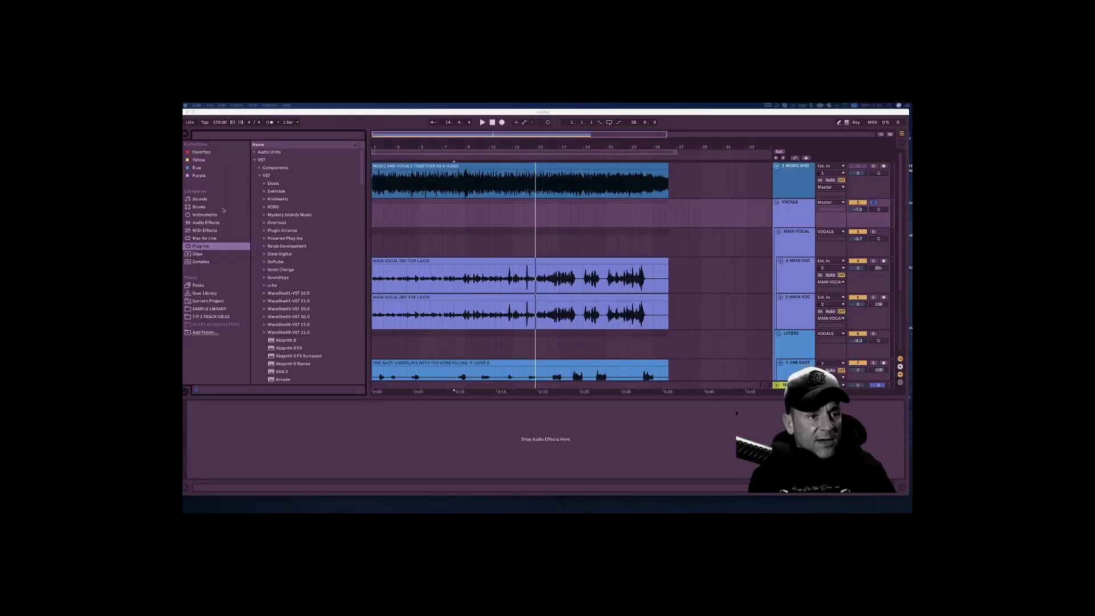
# Step: Load Virtual Mix Rack from the Slate Digital VST folder onto the VOCALS group
pyautogui.click(694, 202)
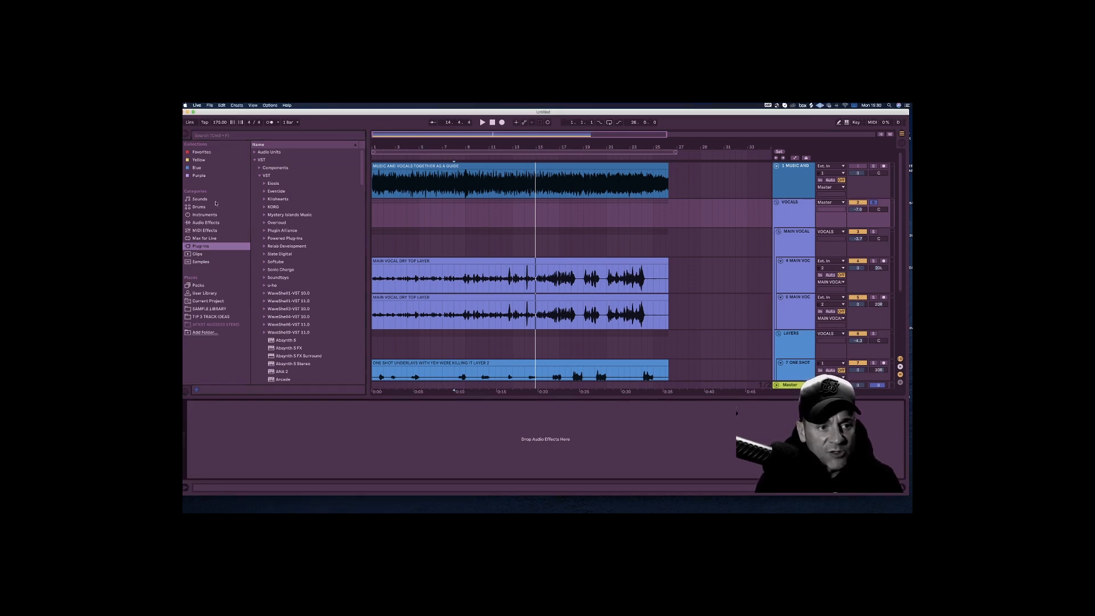
pyautogui.click(209, 309)
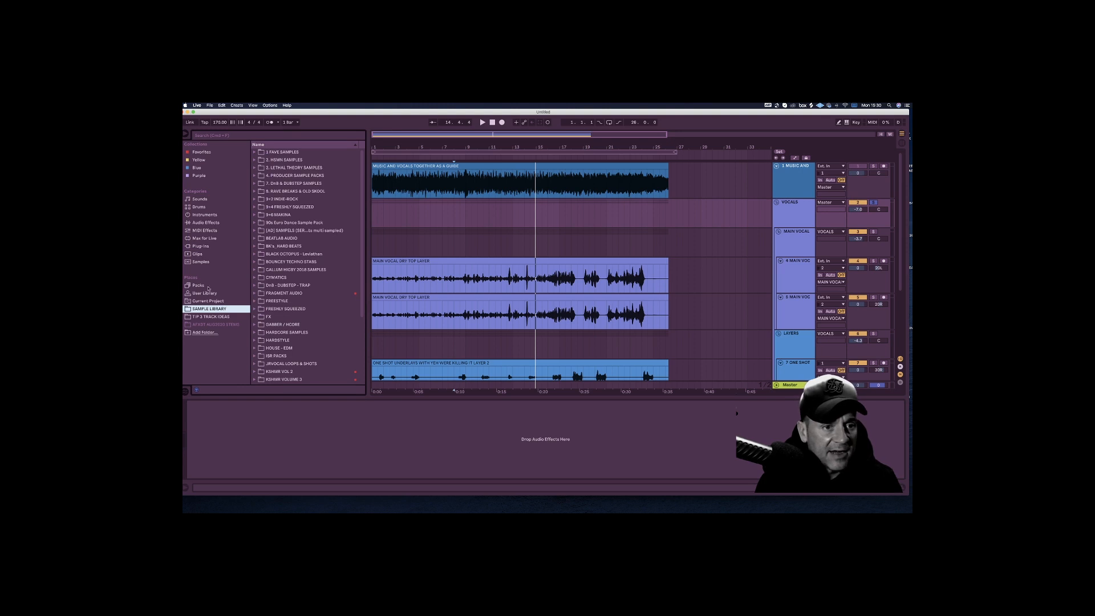
pyautogui.click(198, 247)
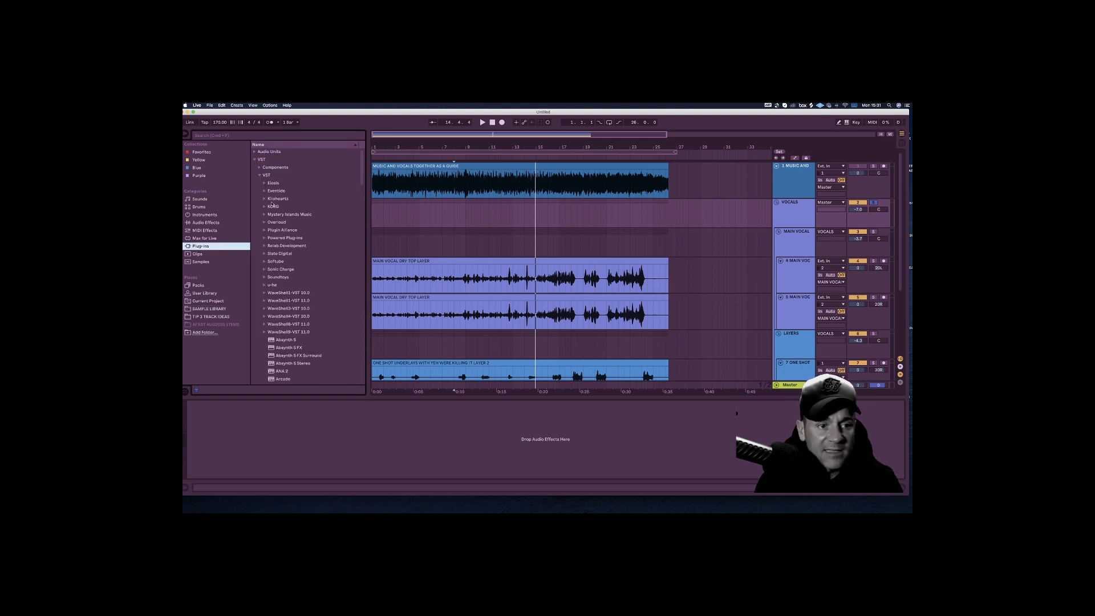
pyautogui.click(259, 176)
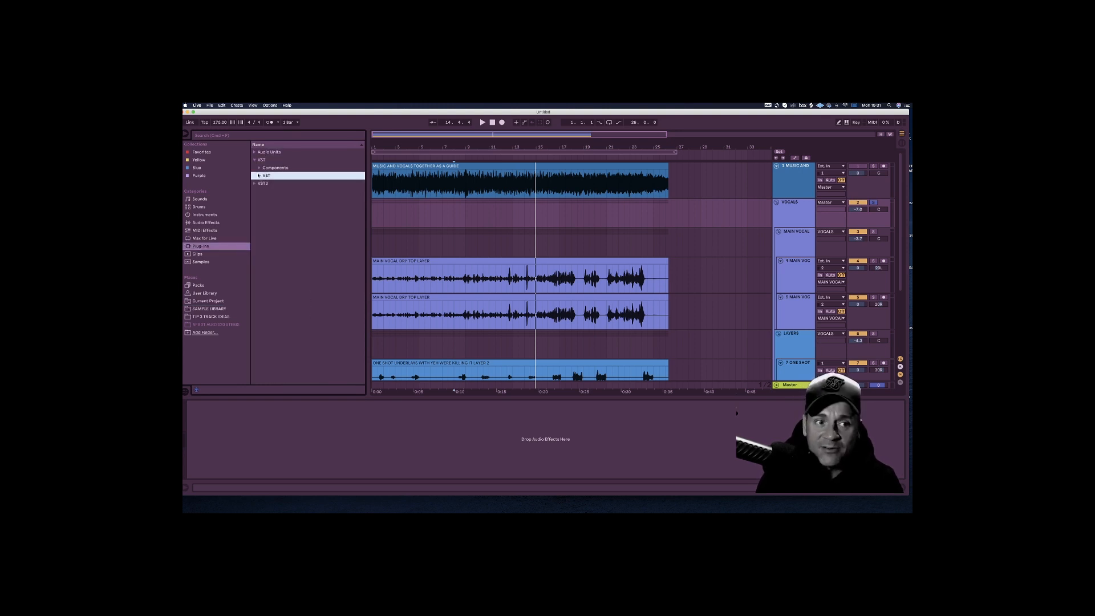
pyautogui.click(261, 257)
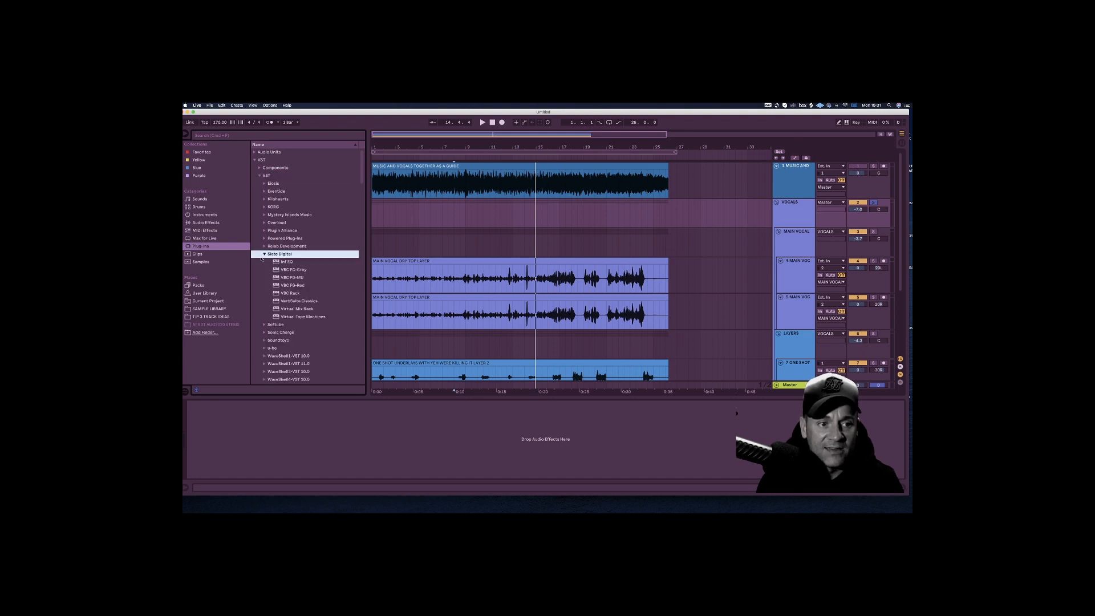
pyautogui.click(294, 309)
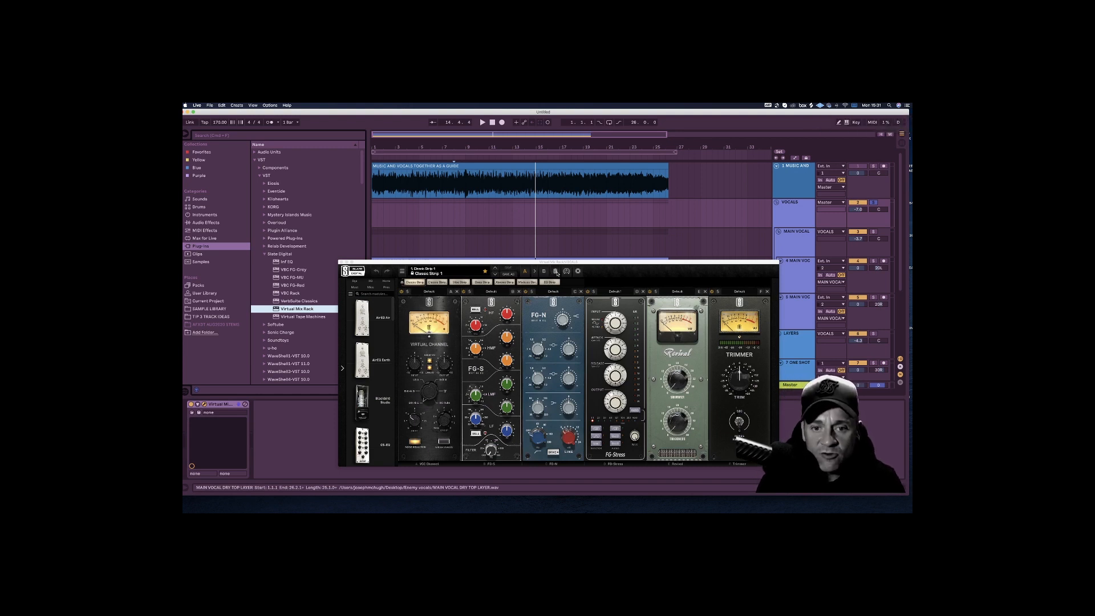
# Step: Clear all default modules from Virtual Mix Rack, hide the browser, and reposition the plug-in window over the arrangement
pyautogui.click(556, 272)
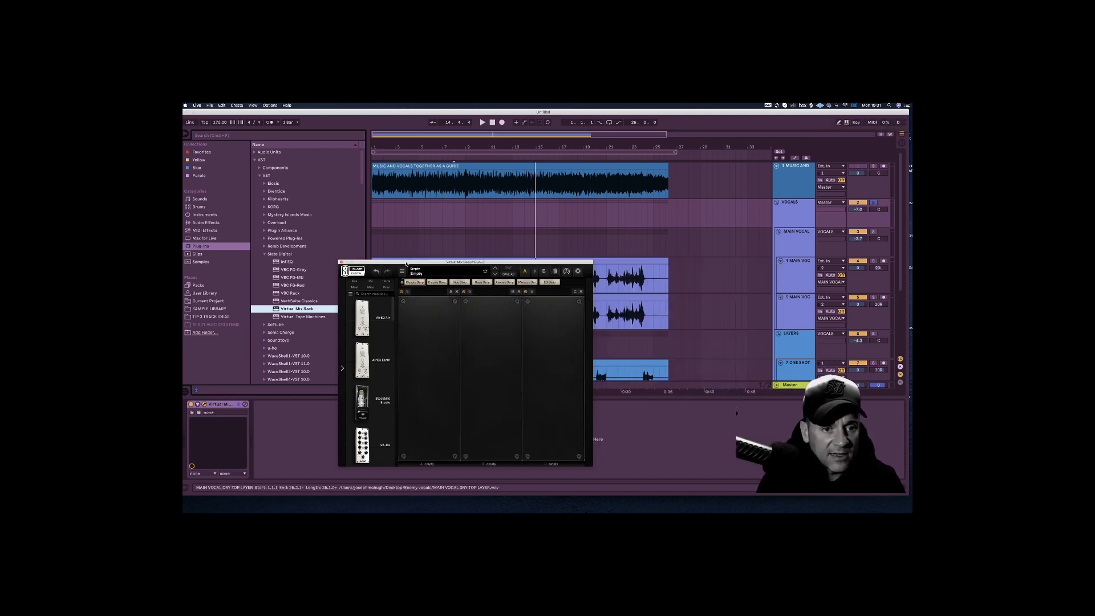
pyautogui.moveTo(407, 264); pyautogui.dragTo(373, 187)
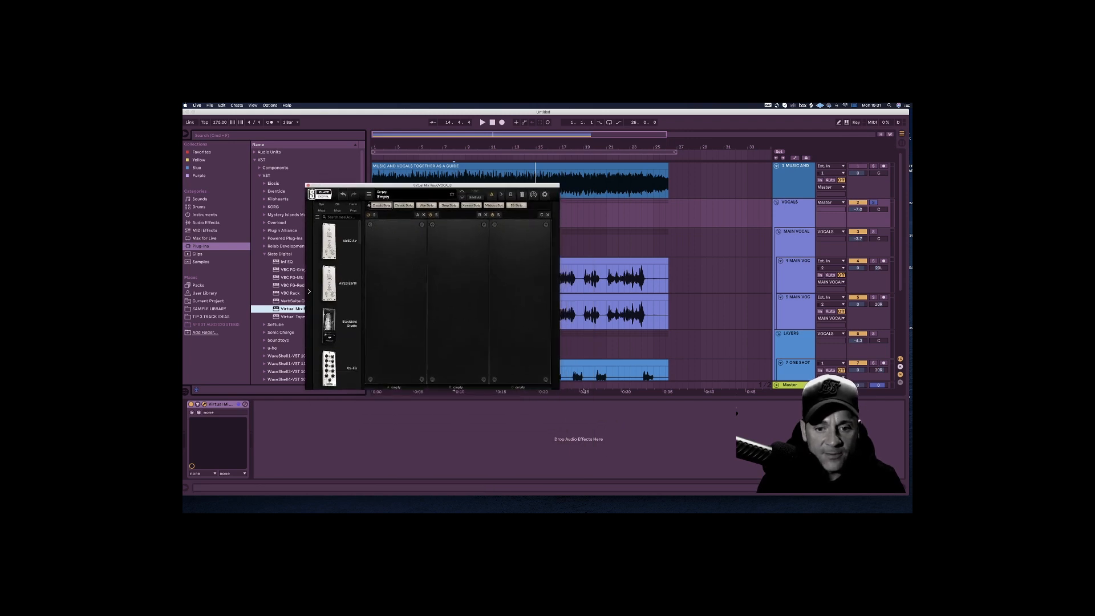
pyautogui.click(185, 135)
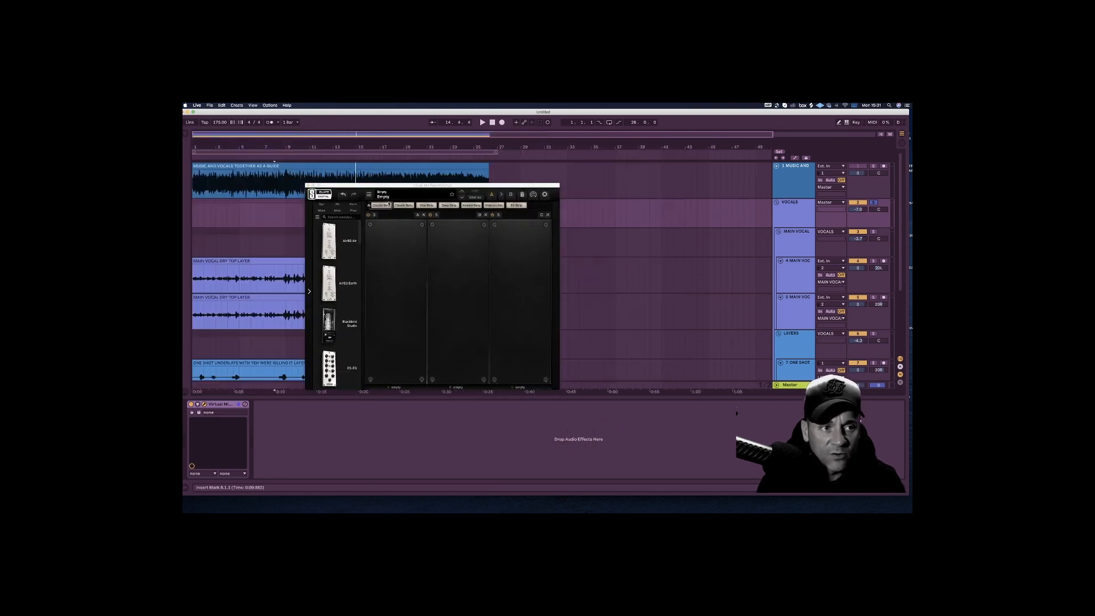
pyautogui.moveTo(390, 187); pyautogui.dragTo(511, 184)
# Step: Load the Blackbird Studio microphone module into the first slot of Virtual Mix Rack
pyautogui.moveTo(481, 235)
pyautogui.mouseDown()
pyautogui.moveTo(486, 248)
pyautogui.moveTo(485, 233)
pyautogui.mouseUp()
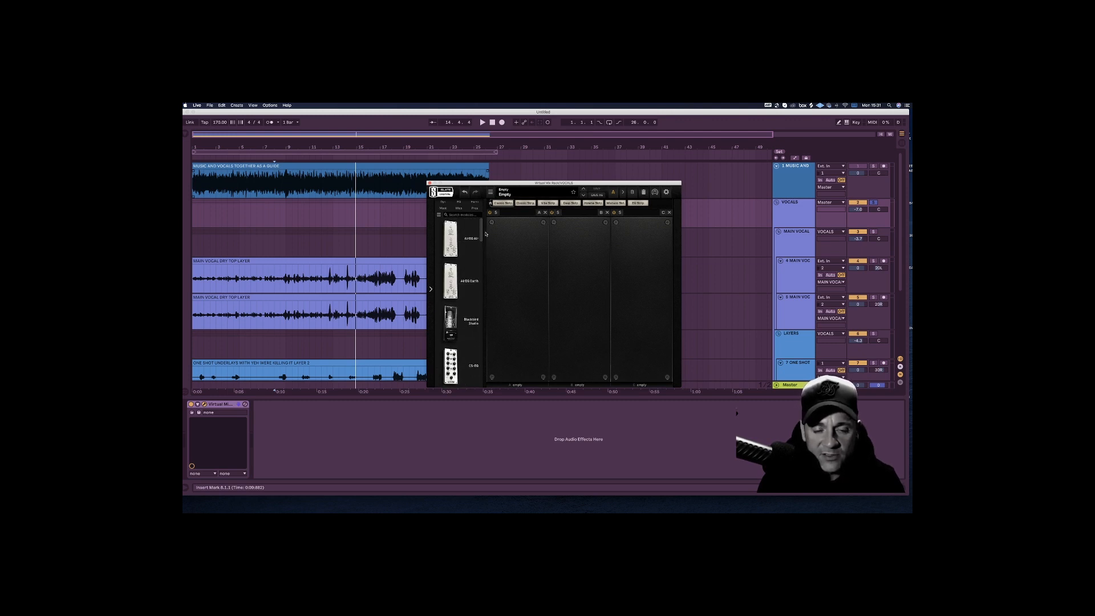
pyautogui.moveTo(486, 234)
pyautogui.mouseDown()
pyautogui.moveTo(487, 255)
pyautogui.moveTo(487, 232)
pyautogui.mouseUp()
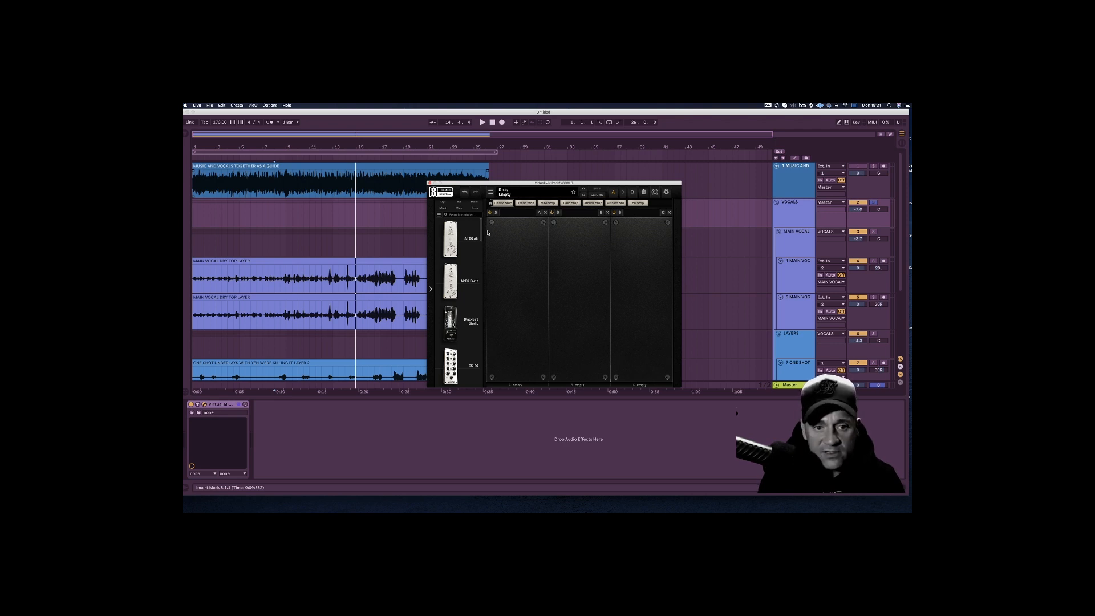
pyautogui.moveTo(487, 232)
pyautogui.mouseDown()
pyautogui.moveTo(479, 380)
pyautogui.moveTo(481, 236)
pyautogui.mouseUp()
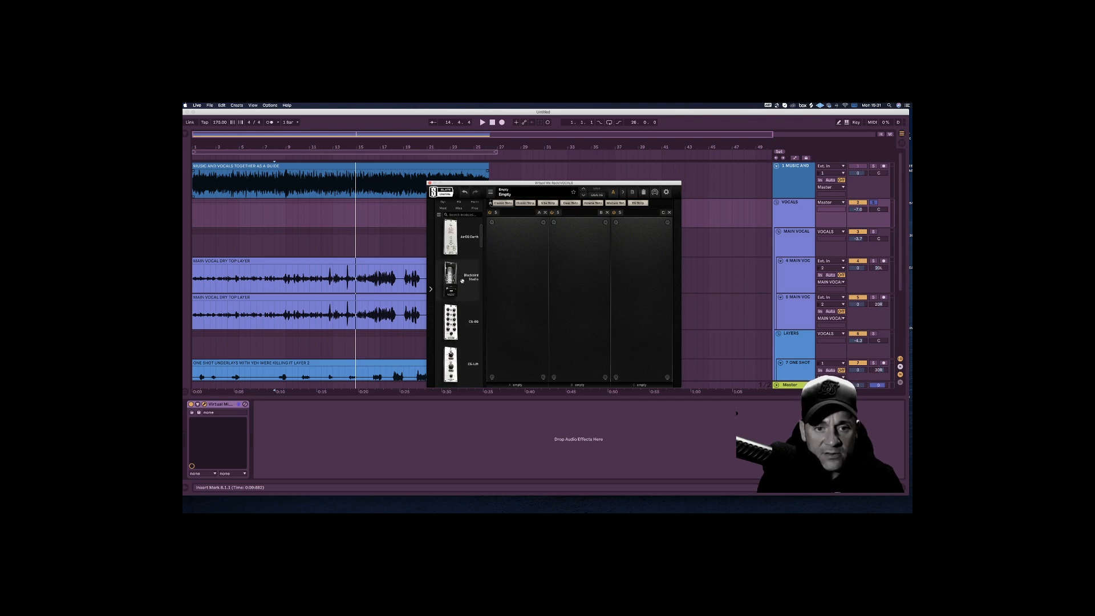
pyautogui.doubleClick(462, 281)
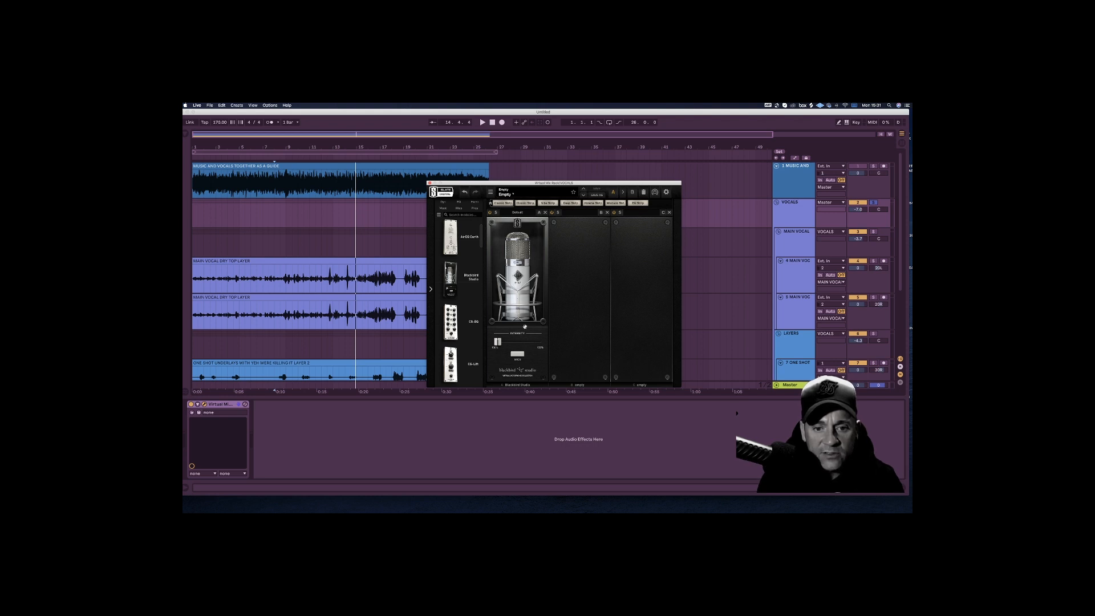
# Step: Set the Blackbird Studio module's intensity to 100% and audition its microphone models during playback from bar 16
pyautogui.click(519, 354)
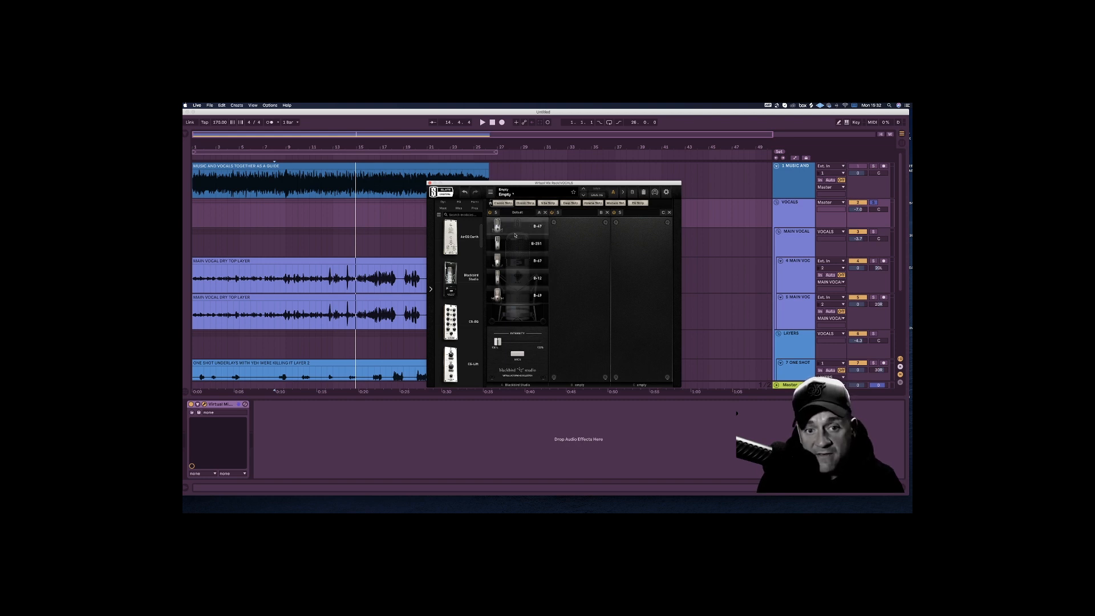
pyautogui.moveTo(498, 341); pyautogui.dragTo(535, 342)
pyautogui.press('space')
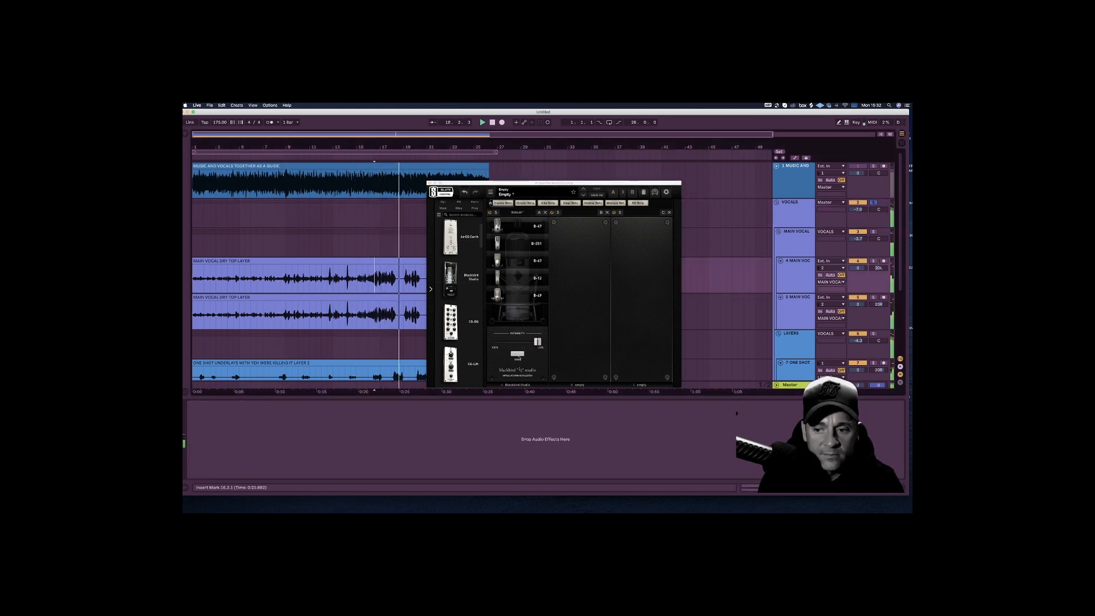
pyautogui.click(517, 354)
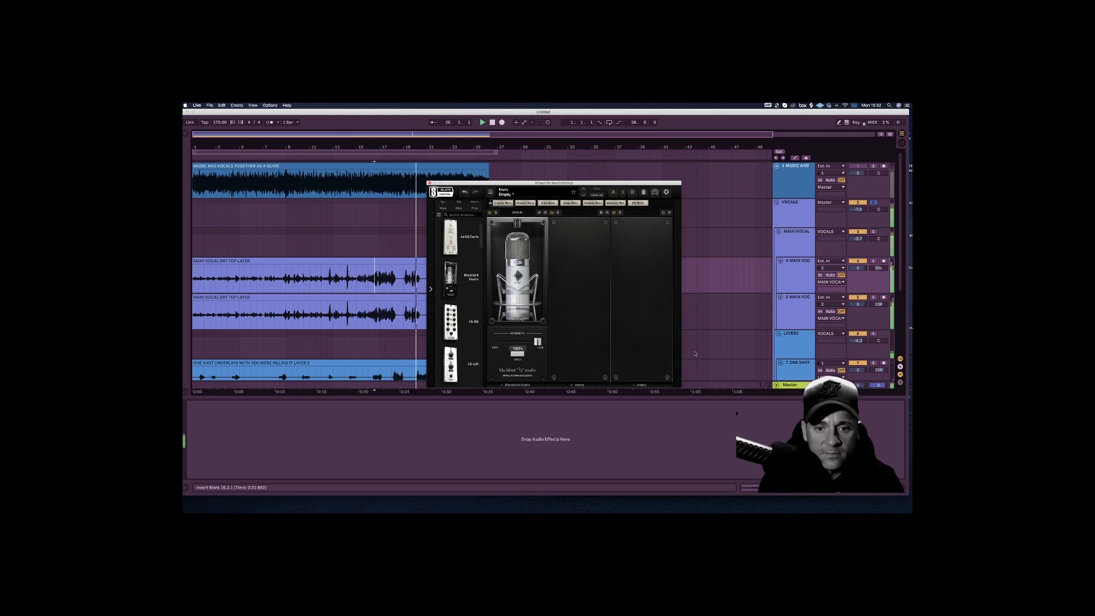
pyautogui.click(522, 356)
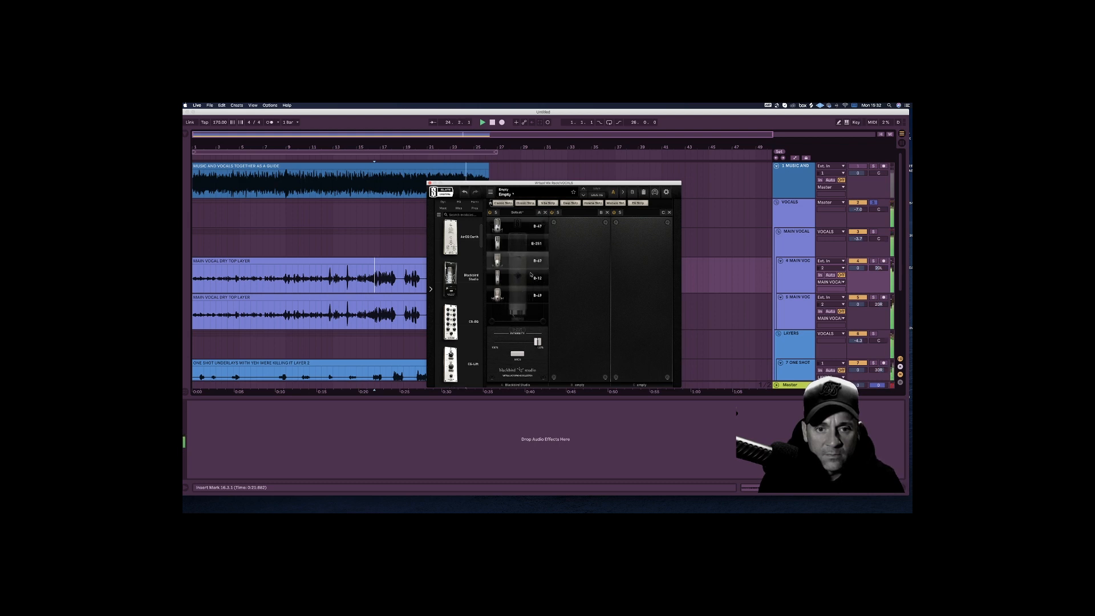
pyautogui.press('space')
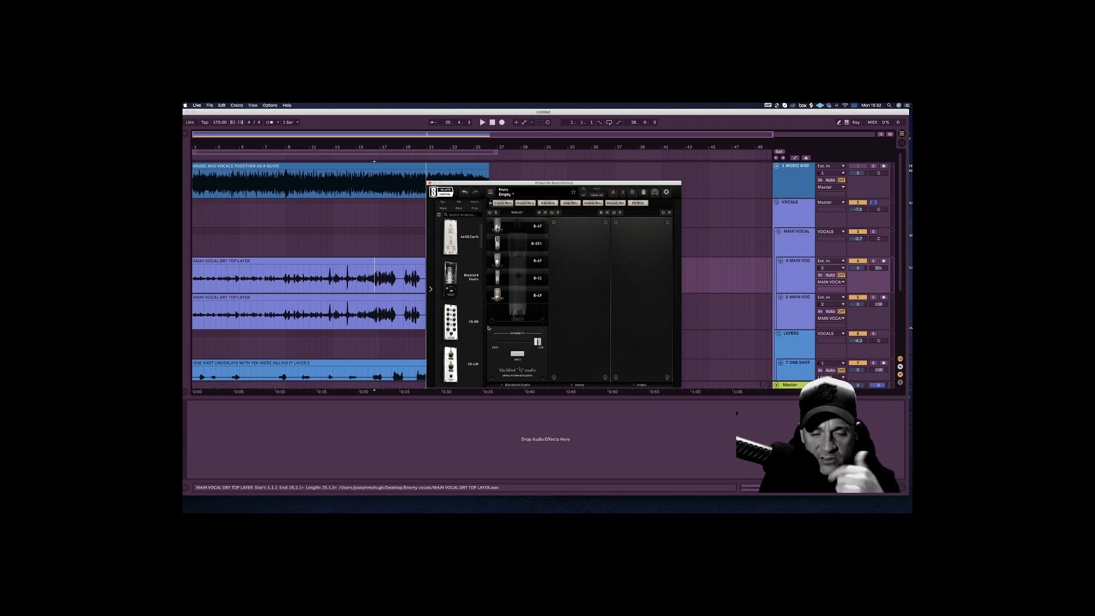
# Step: Examine the modules available in Virtual Mix Rack for a compressor to follow the microphone module
pyautogui.scroll(-5, 483, 324)
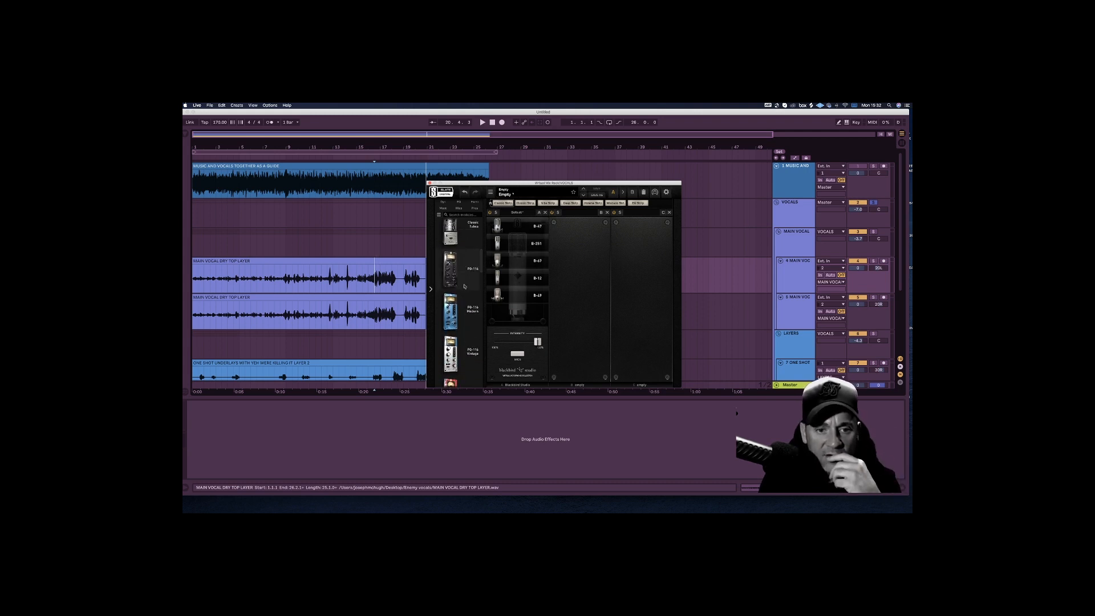
pyautogui.scroll(1, 466, 286)
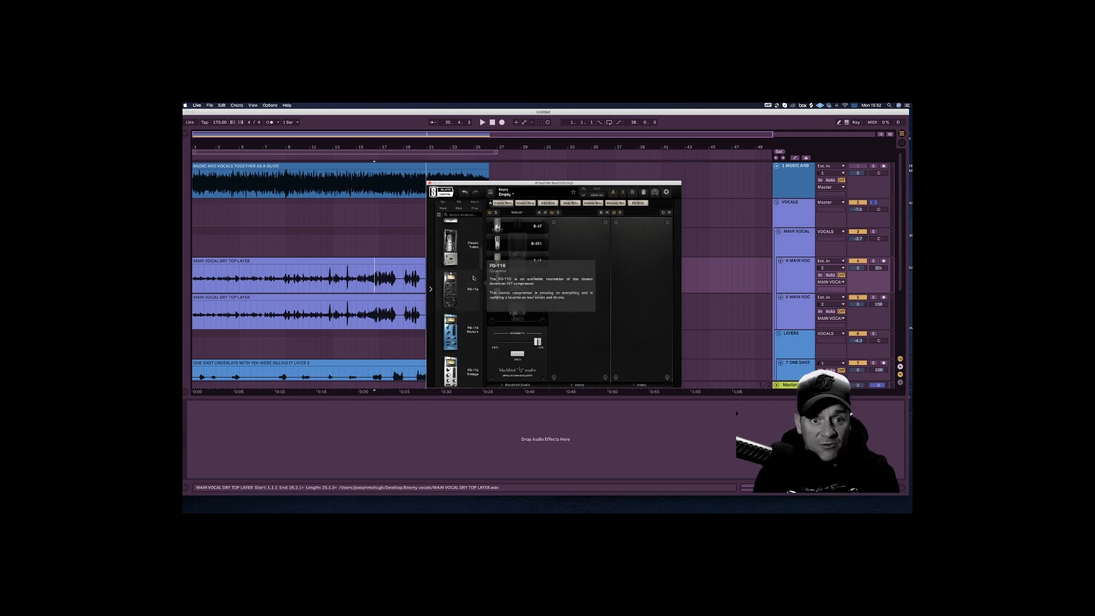
pyautogui.scroll(-10, 458, 291)
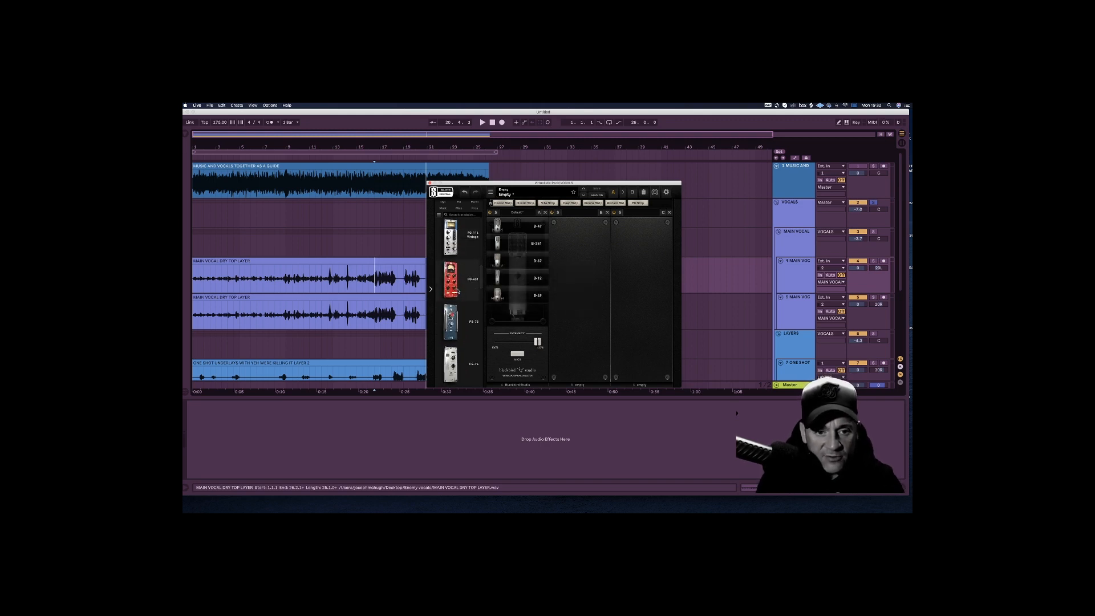
pyautogui.moveTo(458, 291)
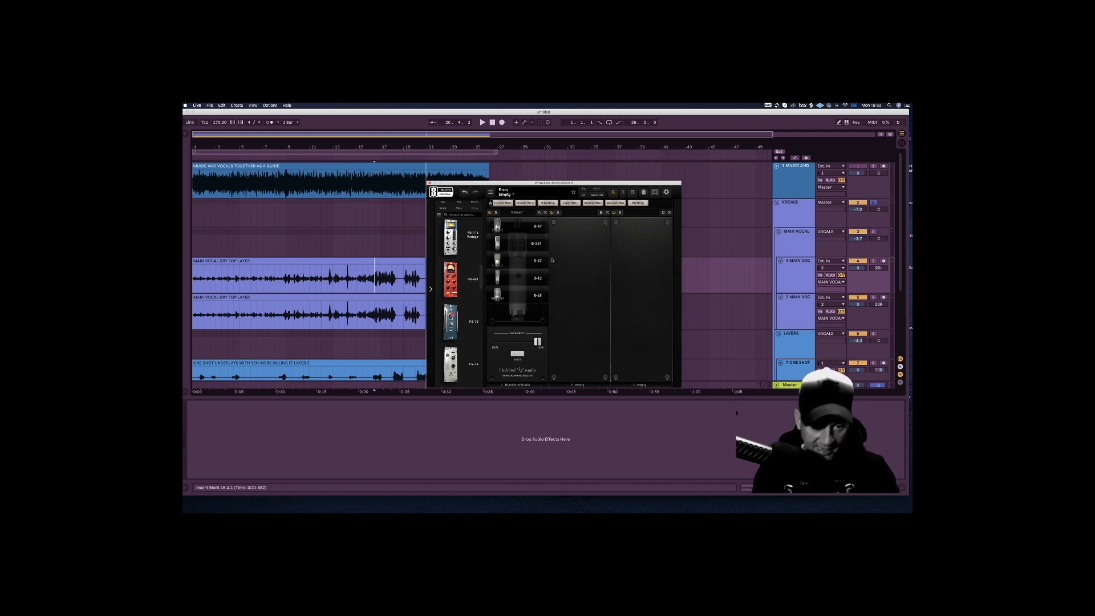
pyautogui.scroll(-10, 471, 342)
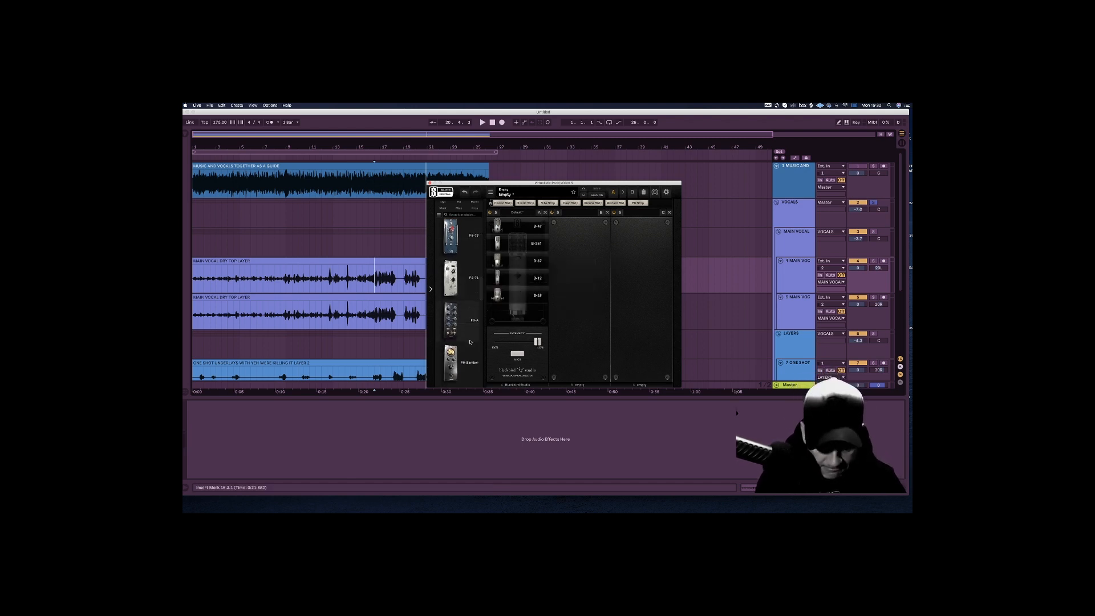
pyautogui.scroll(-8, 471, 341)
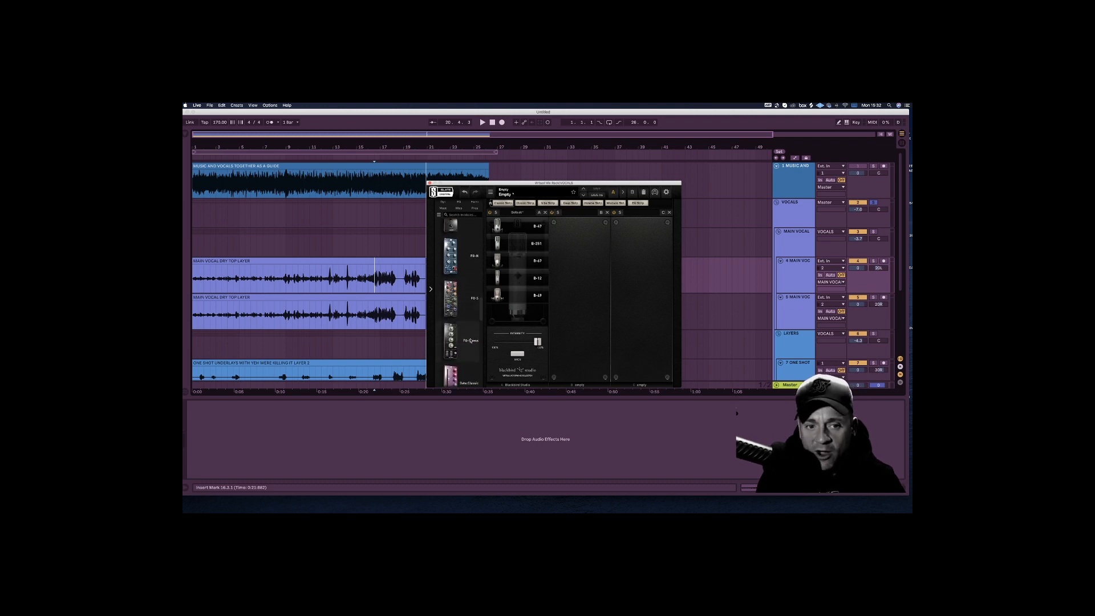
pyautogui.scroll(-10, 475, 313)
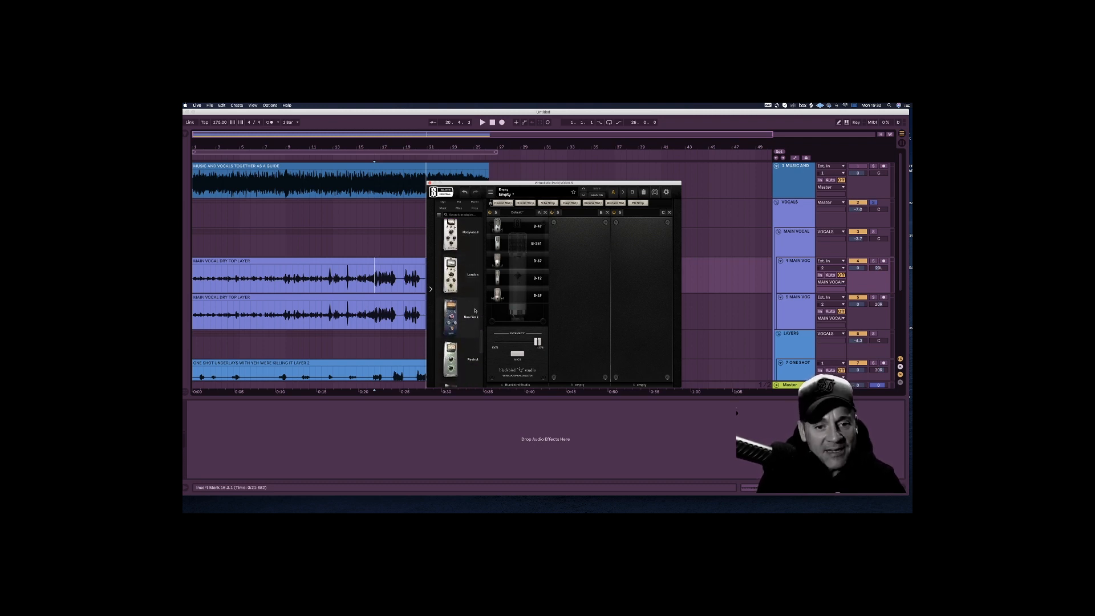
pyautogui.scroll(-1, 475, 311)
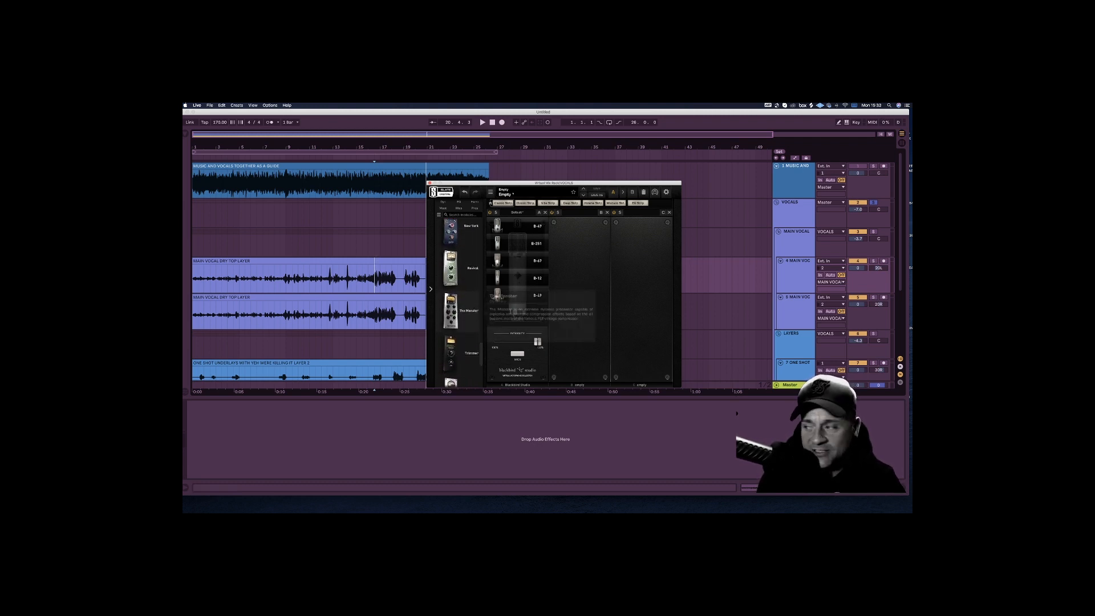
pyautogui.press('super+Tab')
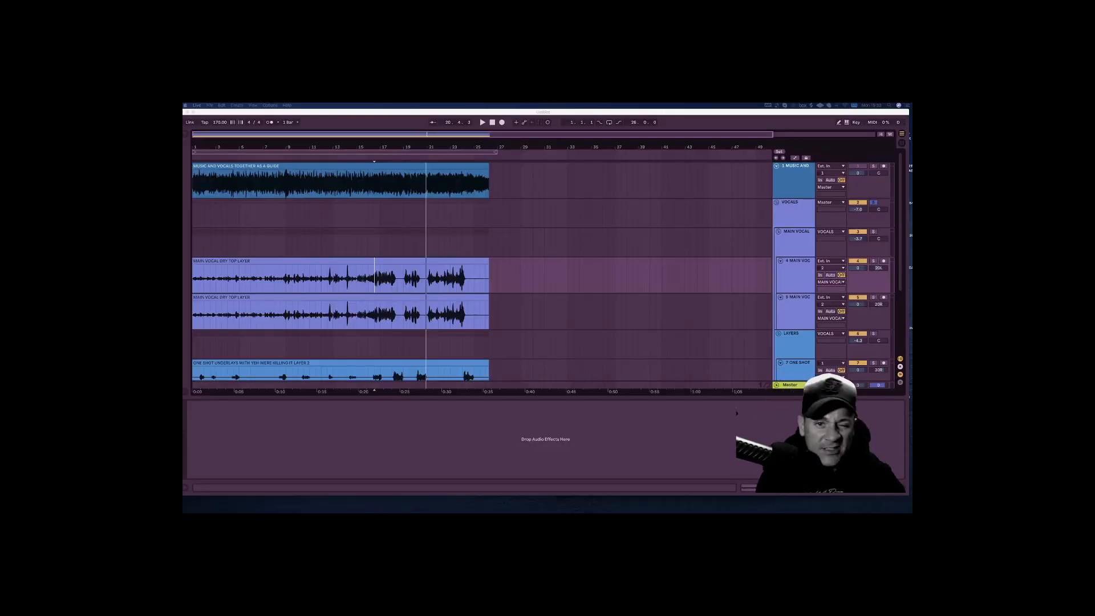
pyautogui.click(813, 212)
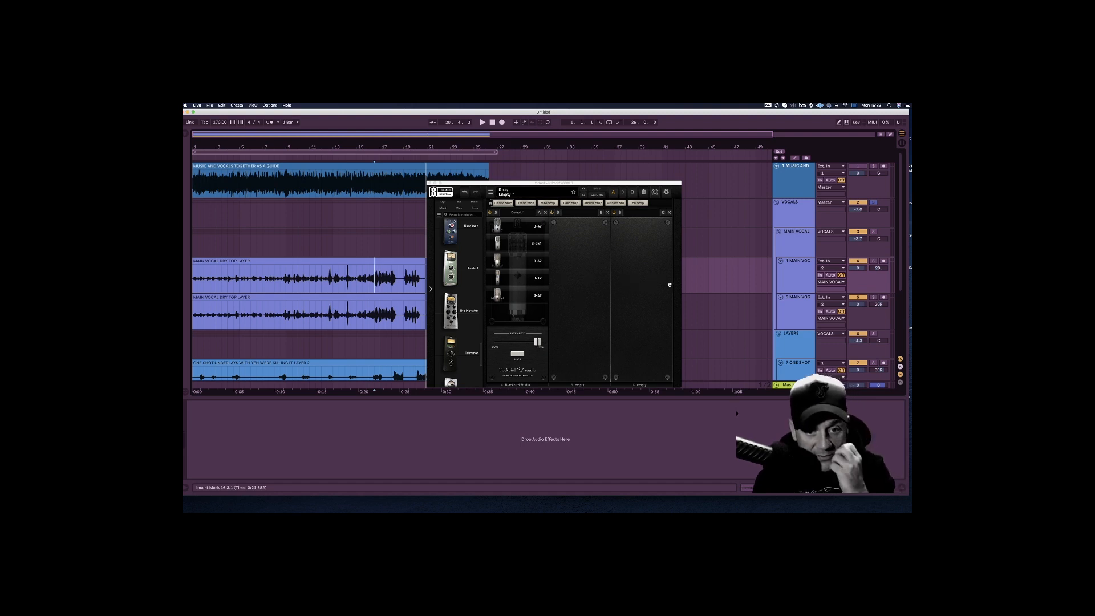
pyautogui.moveTo(482, 352); pyautogui.dragTo(485, 312)
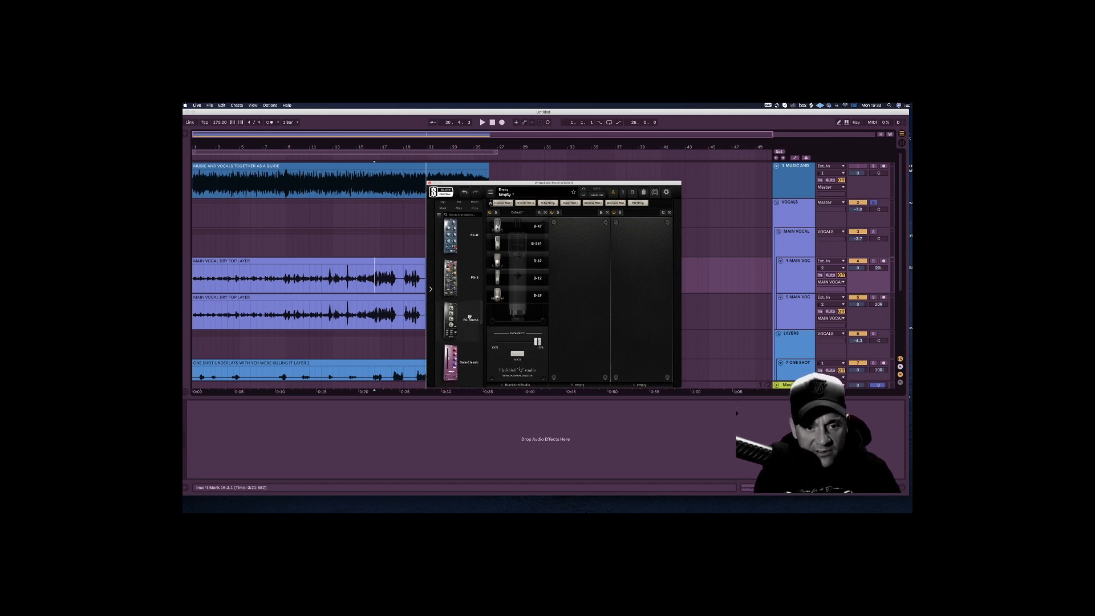
pyautogui.moveTo(451, 319); pyautogui.dragTo(579, 290)
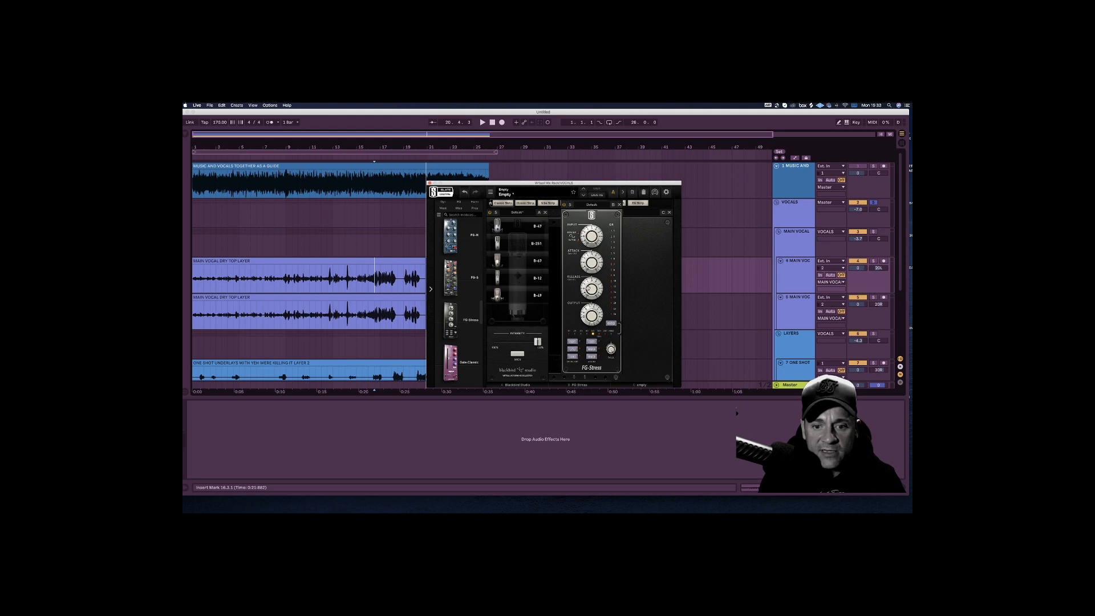
pyautogui.moveTo(589, 288); pyautogui.dragTo(485, 281)
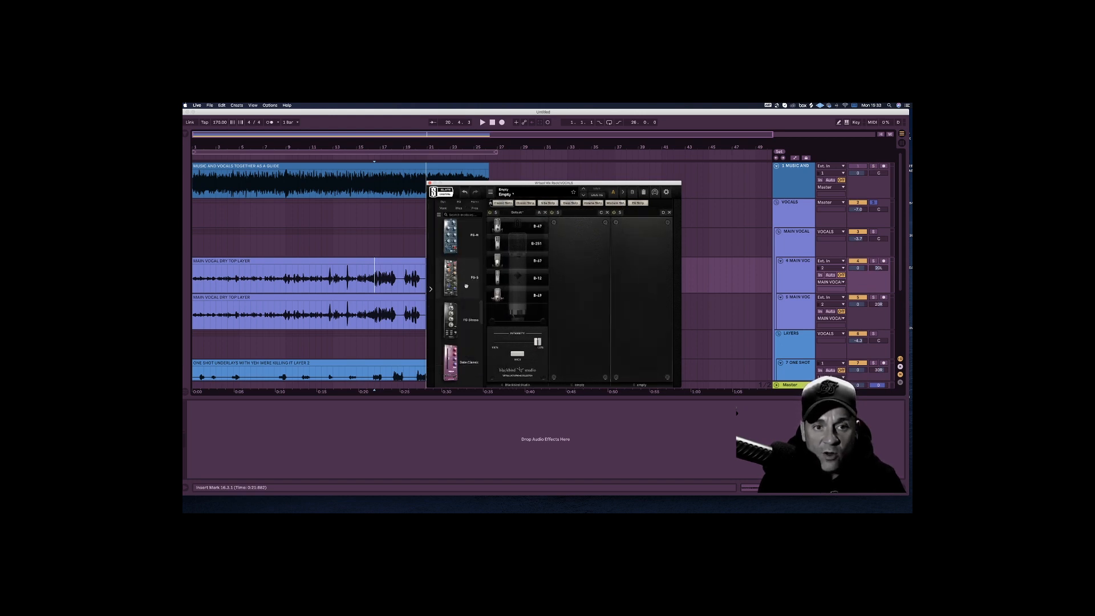
# Step: Load The Monster after the Blackbird Studio module and choose its Vocal Warm & Big preset
pyautogui.moveTo(482, 314); pyautogui.dragTo(486, 369)
pyautogui.moveTo(453, 297); pyautogui.dragTo(589, 297)
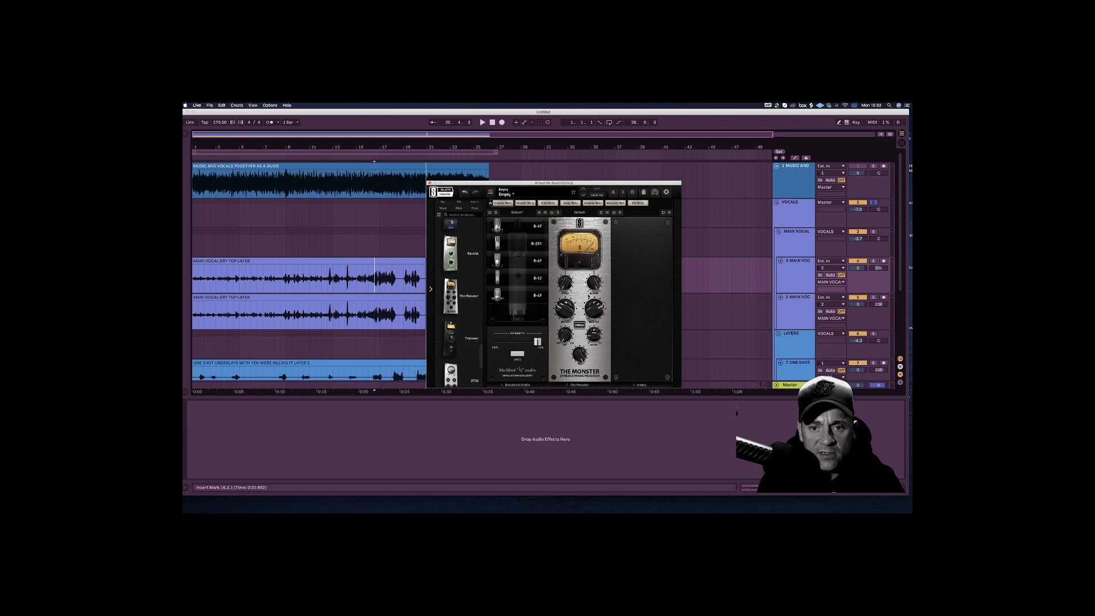
pyautogui.click(579, 212)
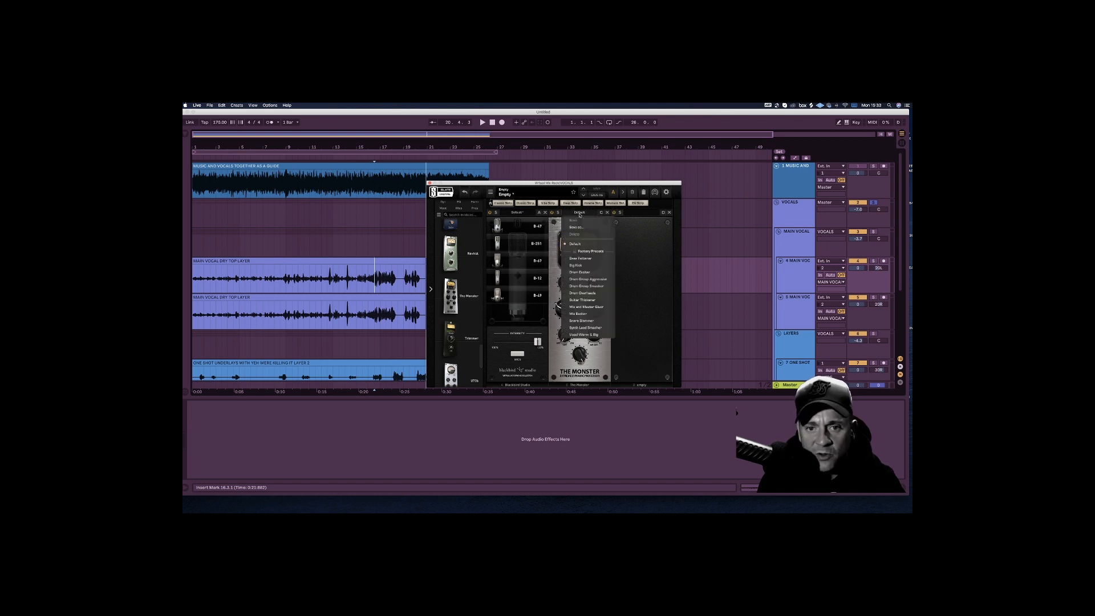
pyautogui.click(575, 334)
# Step: Audition the vocals through The Monster while fine-tuning its knobs, and reselect the VOCALS group
pyautogui.press('space')
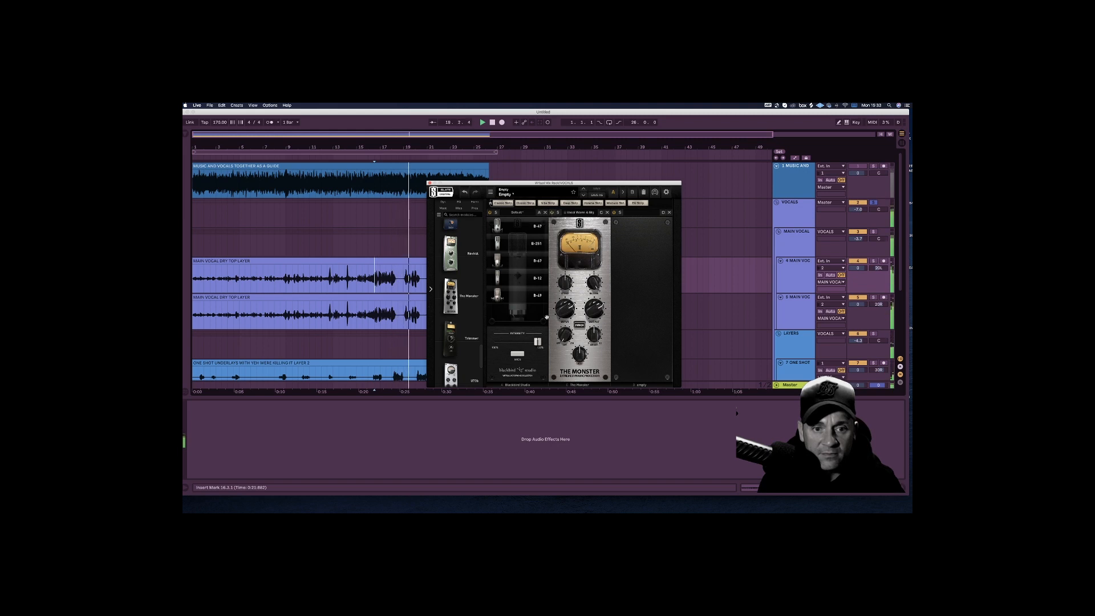
pyautogui.moveTo(564, 282); pyautogui.dragTo(564, 266)
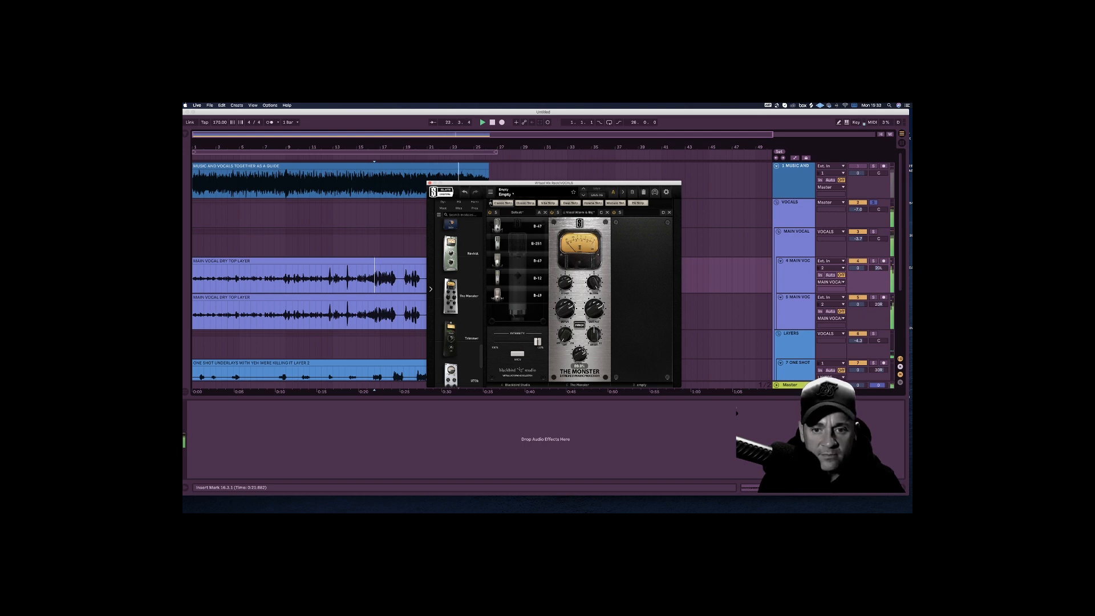
pyautogui.press('space')
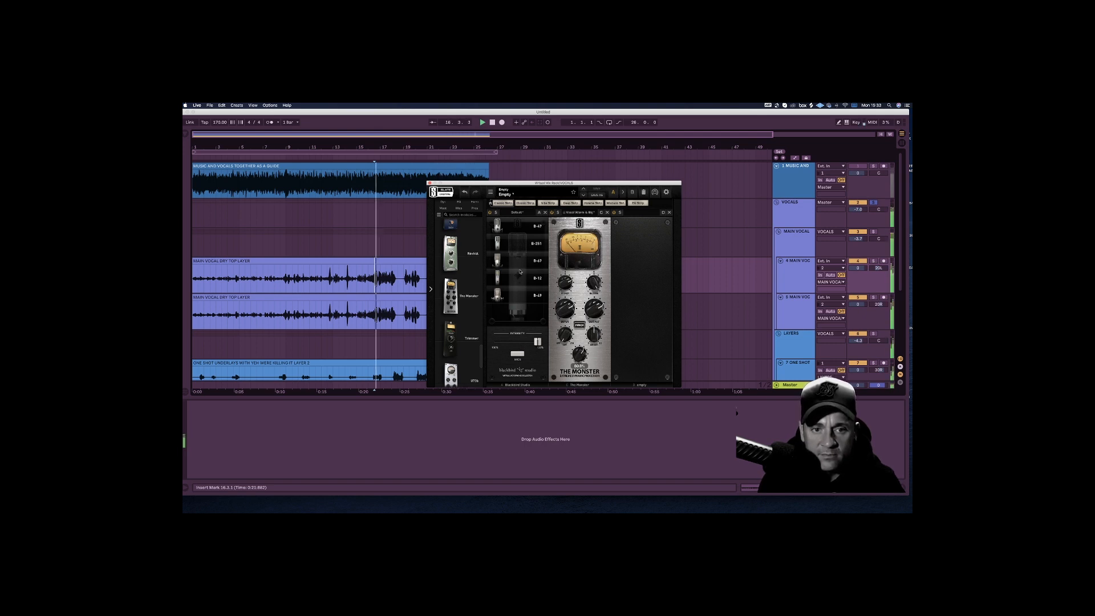
pyautogui.click(826, 224)
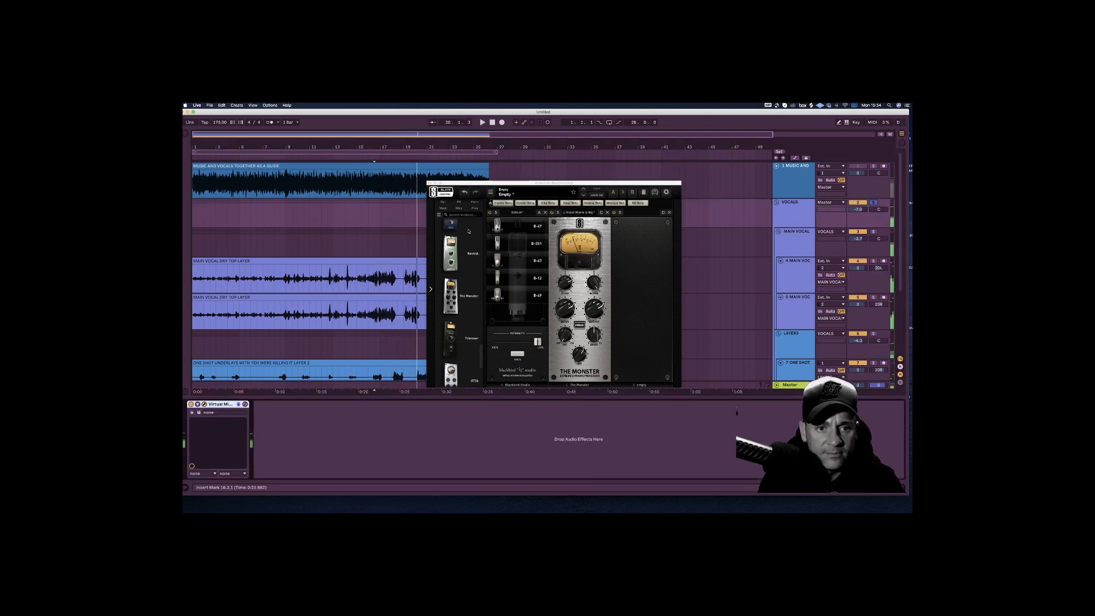
# Step: Insert Gate-Classic ahead of the Blackbird Studio module, choose its Lead Vocal preset, and audition the vocals
pyautogui.scroll(-5, 479, 264)
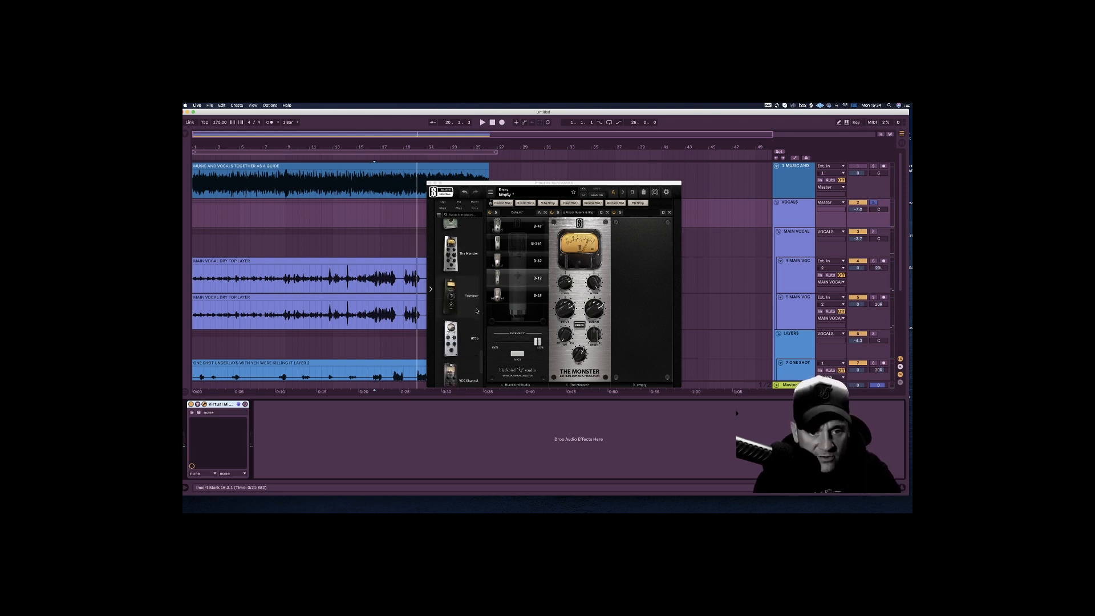
pyautogui.scroll(5, 477, 311)
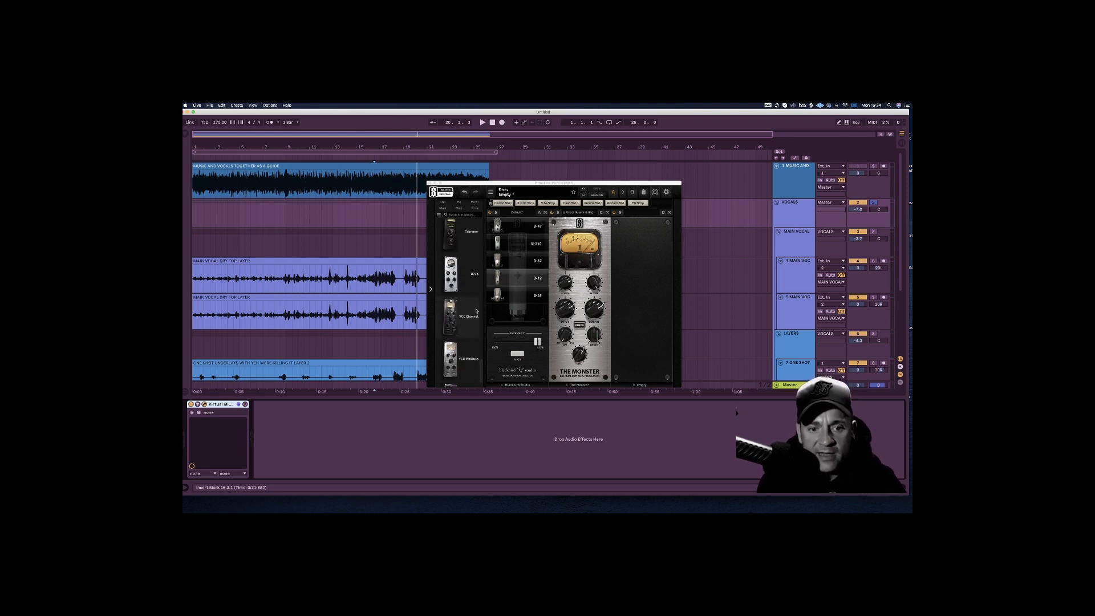
pyautogui.scroll(5, 477, 311)
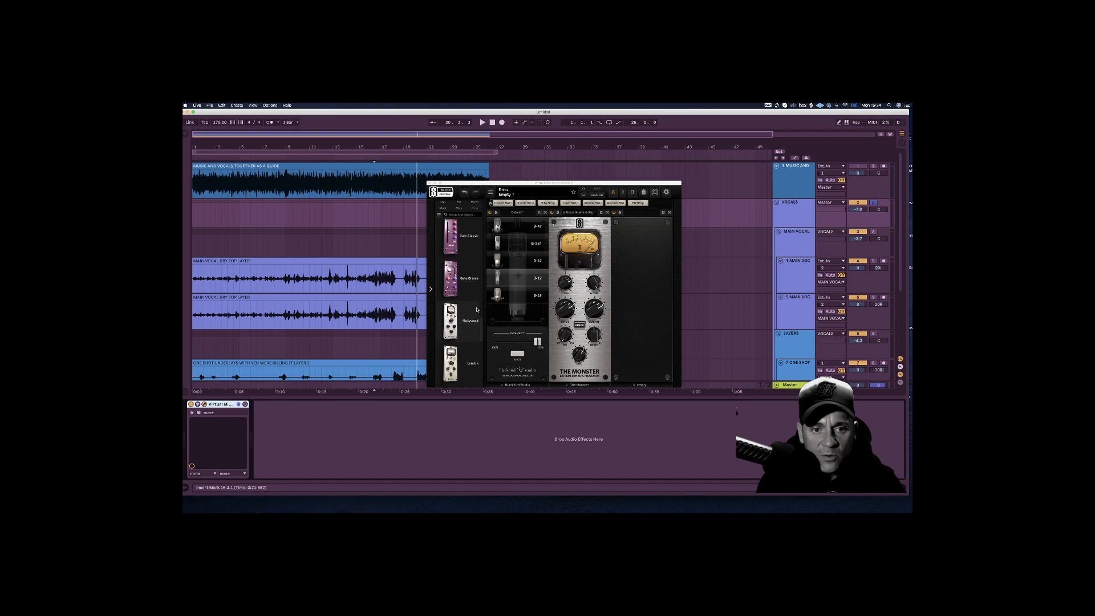
pyautogui.scroll(2, 477, 302)
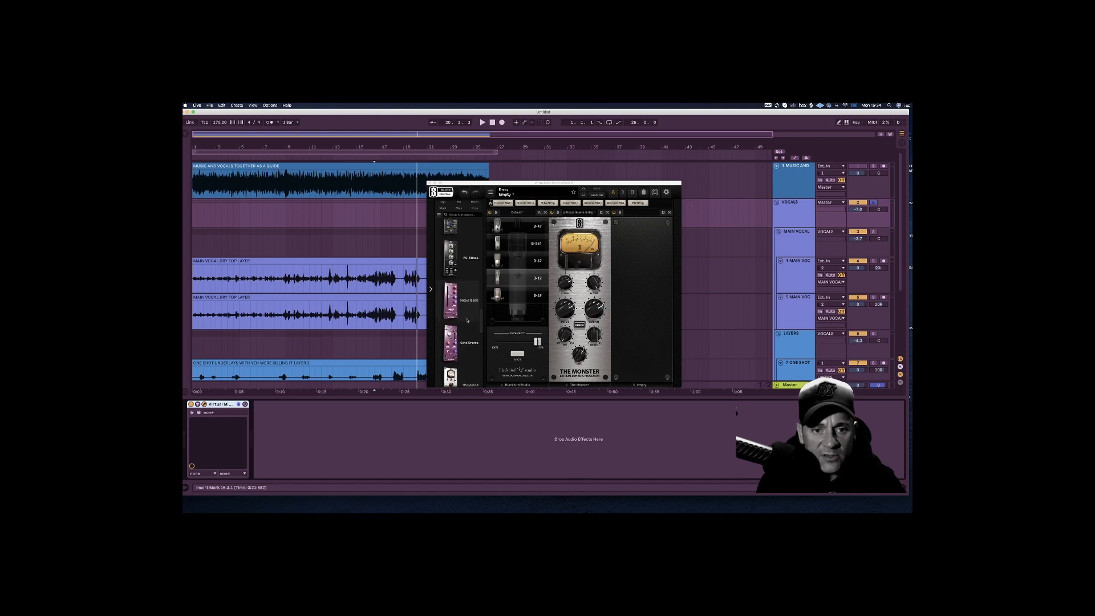
pyautogui.moveTo(464, 301); pyautogui.dragTo(515, 226)
pyautogui.click(518, 212)
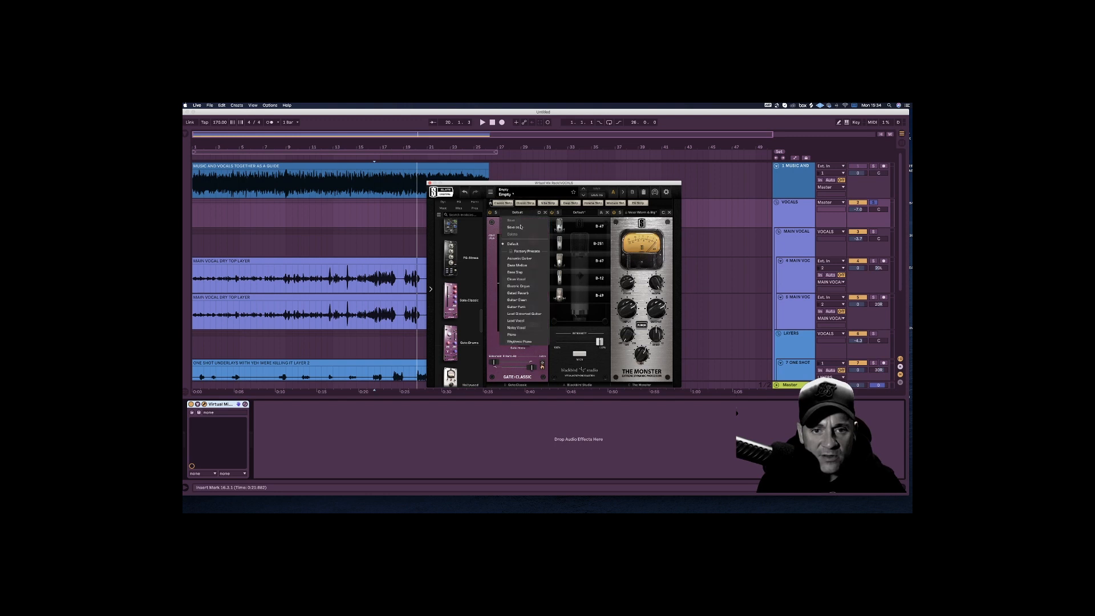
pyautogui.click(521, 321)
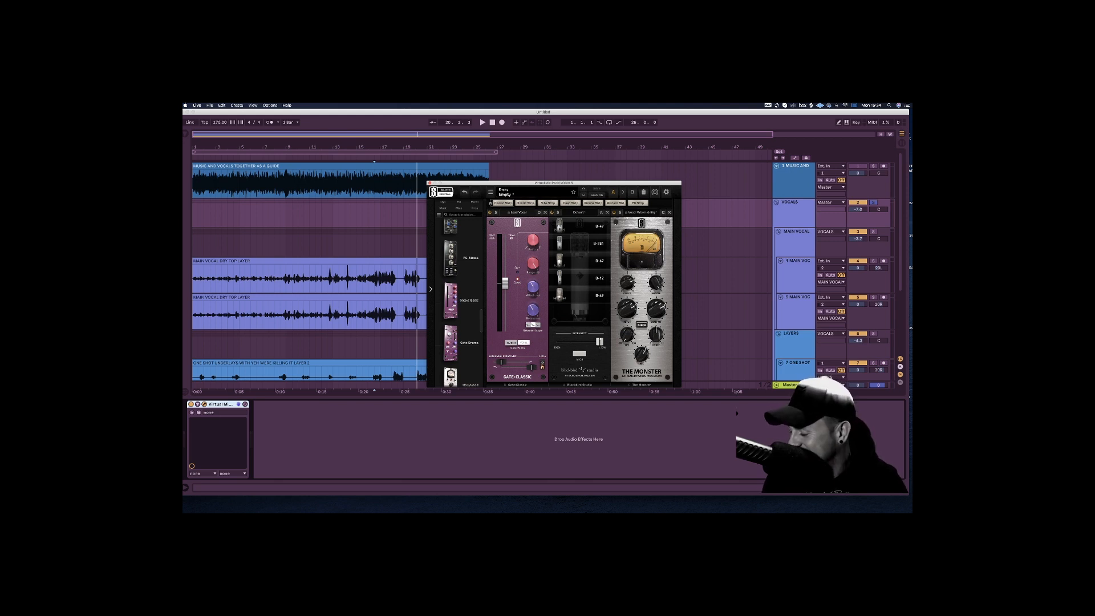
pyautogui.press('space')
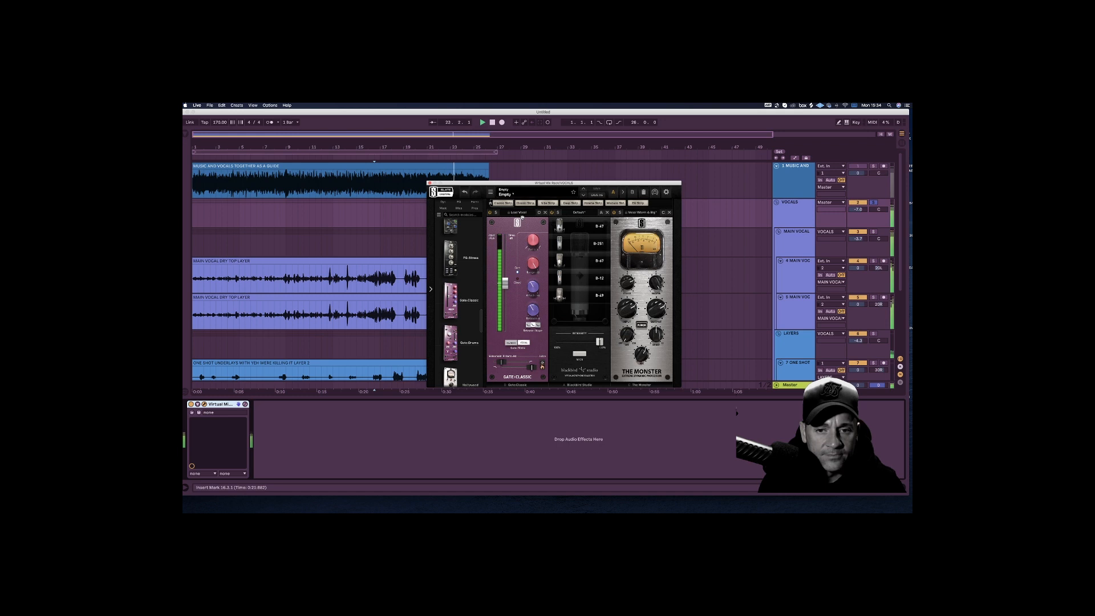
# Step: Close Virtual Mix Rack and check the Slate Digital folder in the plug-in browser
pyautogui.click(429, 183)
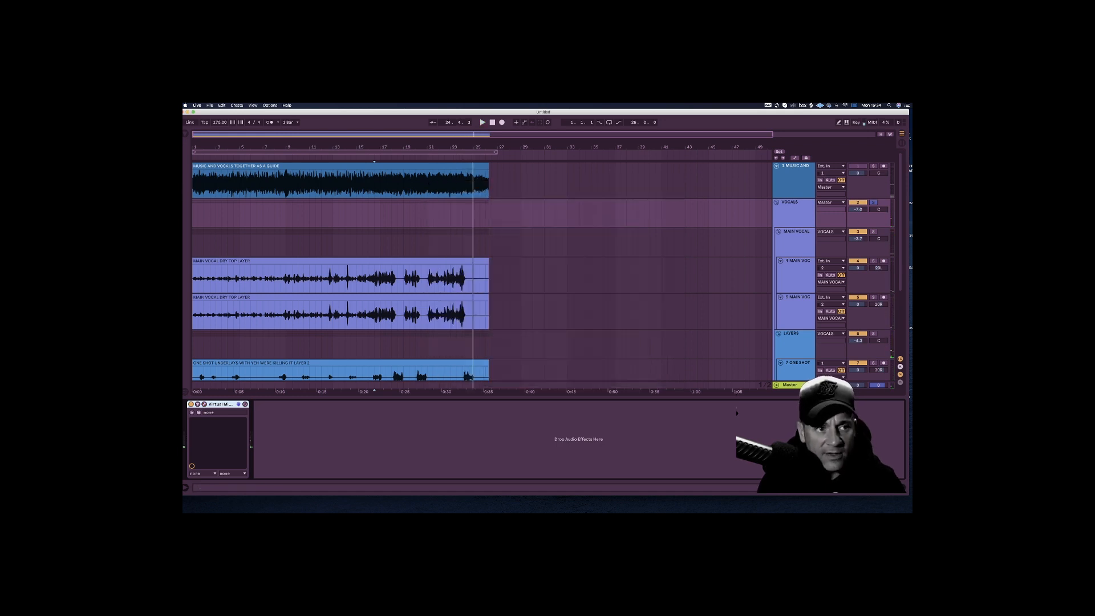
pyautogui.click(186, 134)
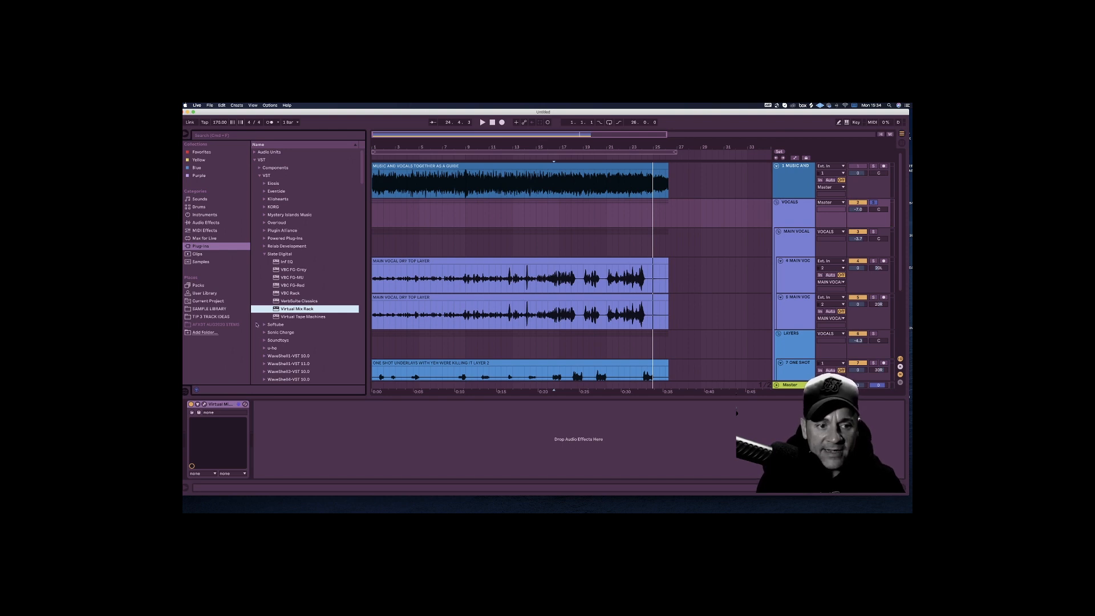
pyautogui.click(264, 254)
pyautogui.click(264, 254)
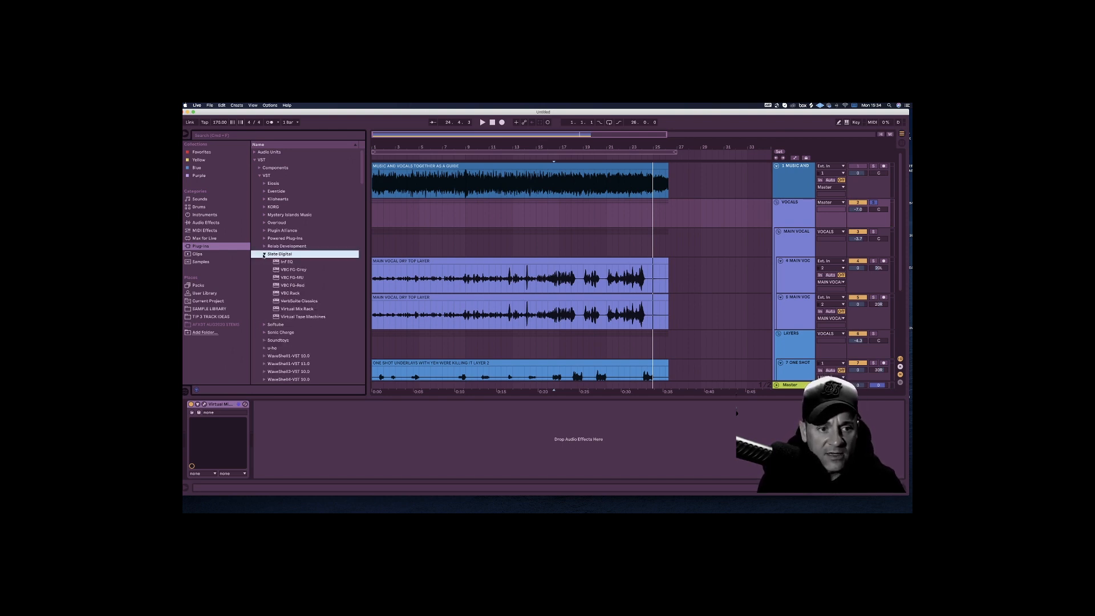
# Step: Reopen Virtual Mix Rack, add FG-Bomber after The Monster, and choose its Vocals 3D preset
pyautogui.click(205, 404)
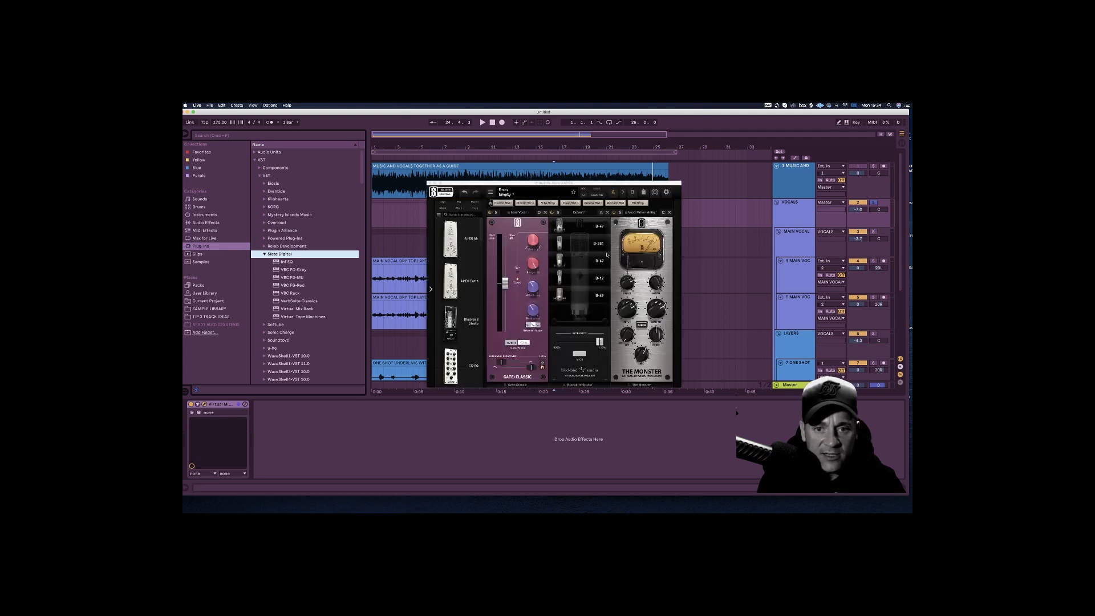
pyautogui.moveTo(484, 238); pyautogui.dragTo(705, 292)
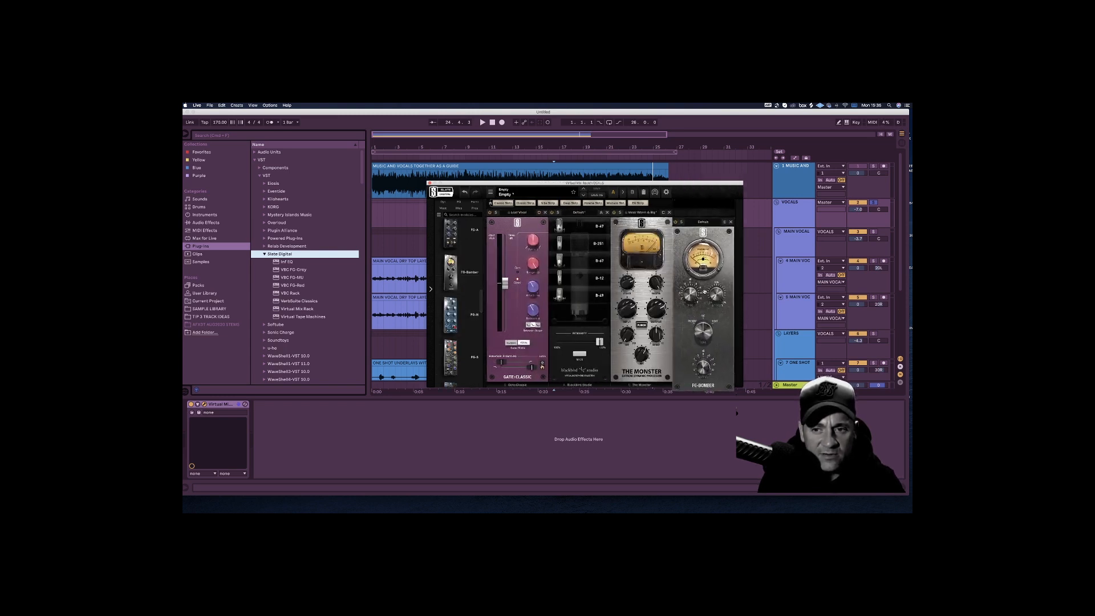
pyautogui.click(704, 212)
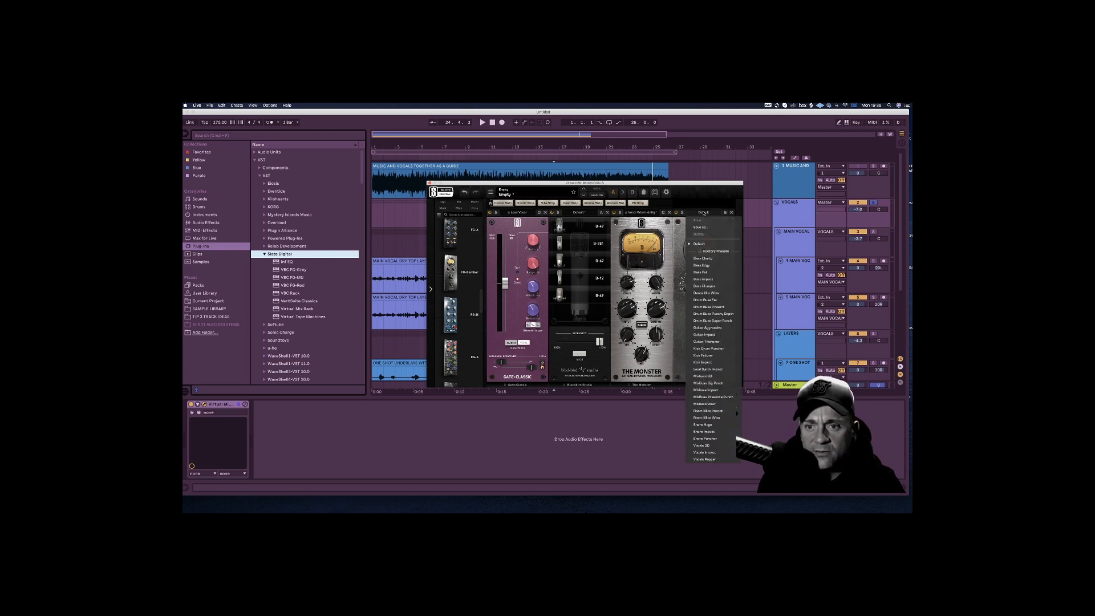
pyautogui.click(701, 446)
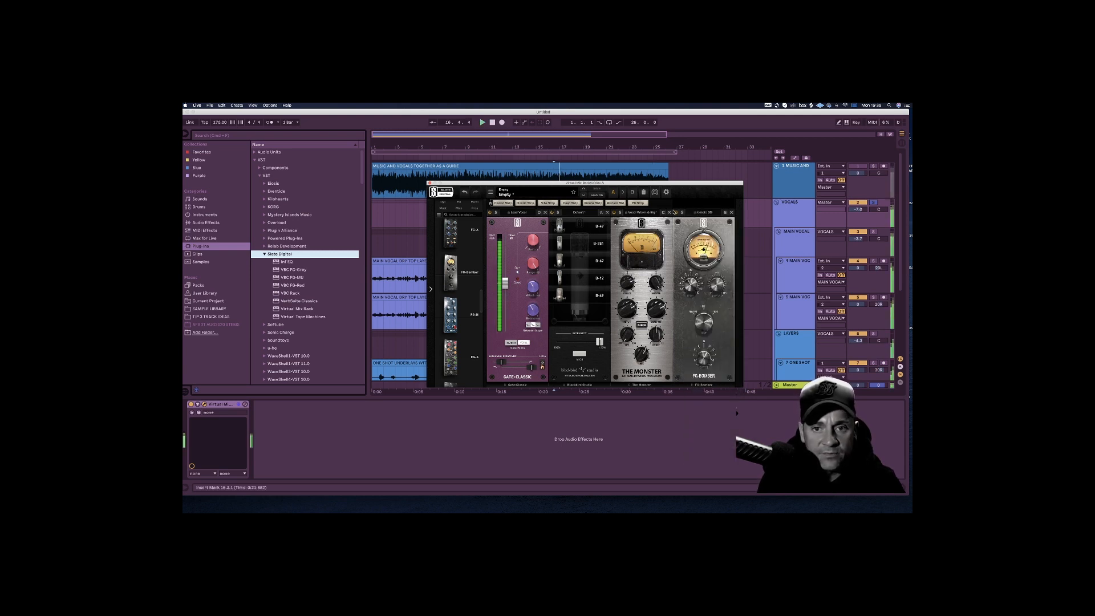
# Step: Compare FG-Bomber's Vocals Impact and Vocals Popper presets on the vocals, then settle on Vocals Impact
pyautogui.click(708, 214)
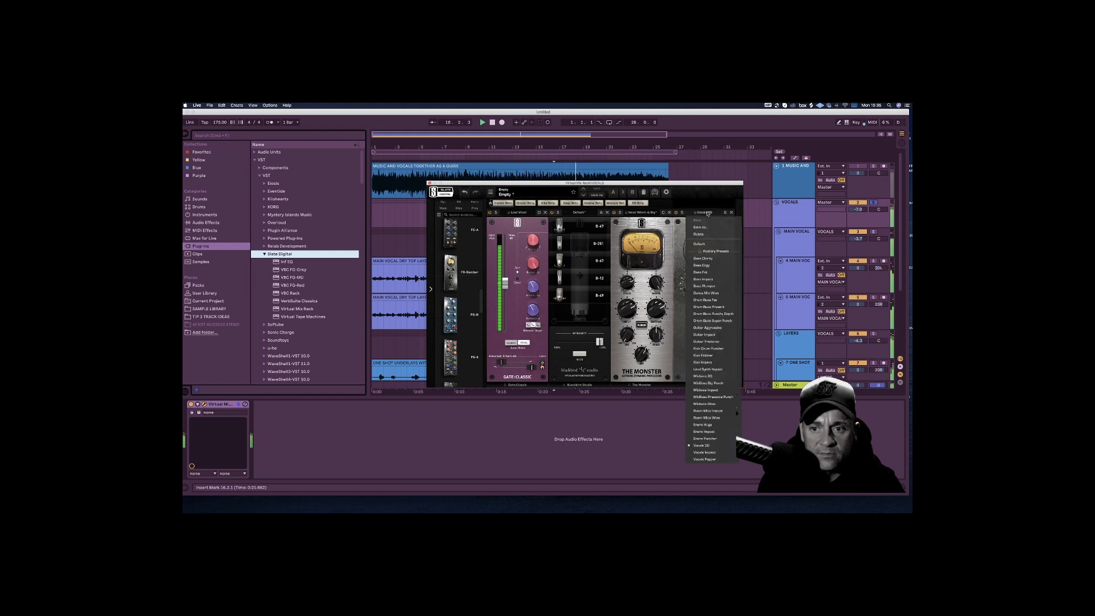
pyautogui.click(713, 452)
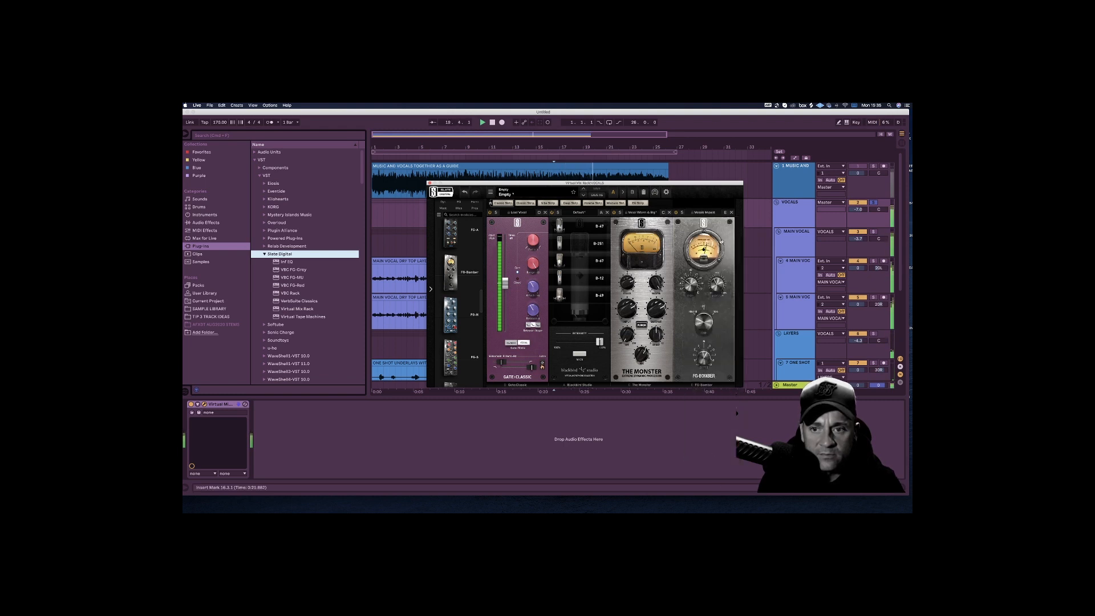
pyautogui.click(697, 213)
pyautogui.click(704, 459)
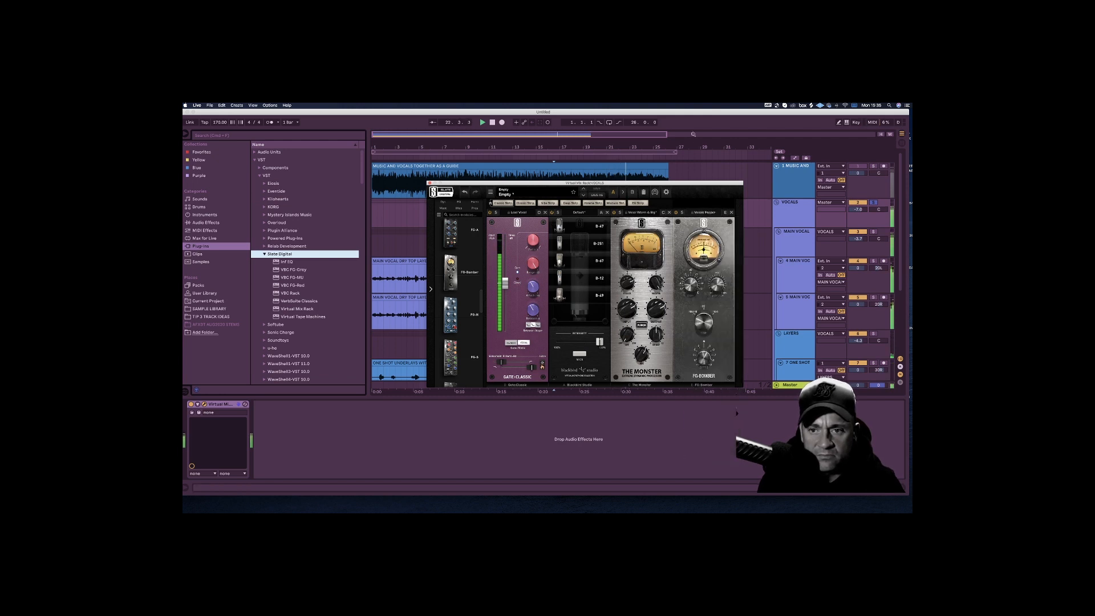
pyautogui.click(702, 215)
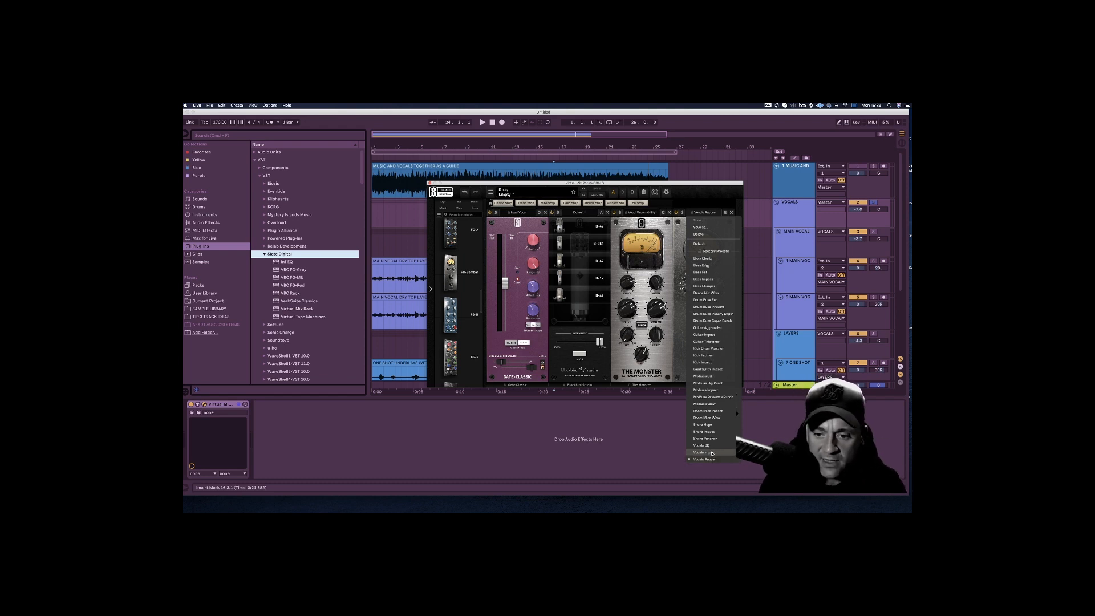
pyautogui.click(707, 452)
# Step: Move FG-Bomber ahead of The Monster, fine-tune its knobs while auditioning the vocals, and close the rack
pyautogui.moveTo(723, 224); pyautogui.dragTo(639, 234)
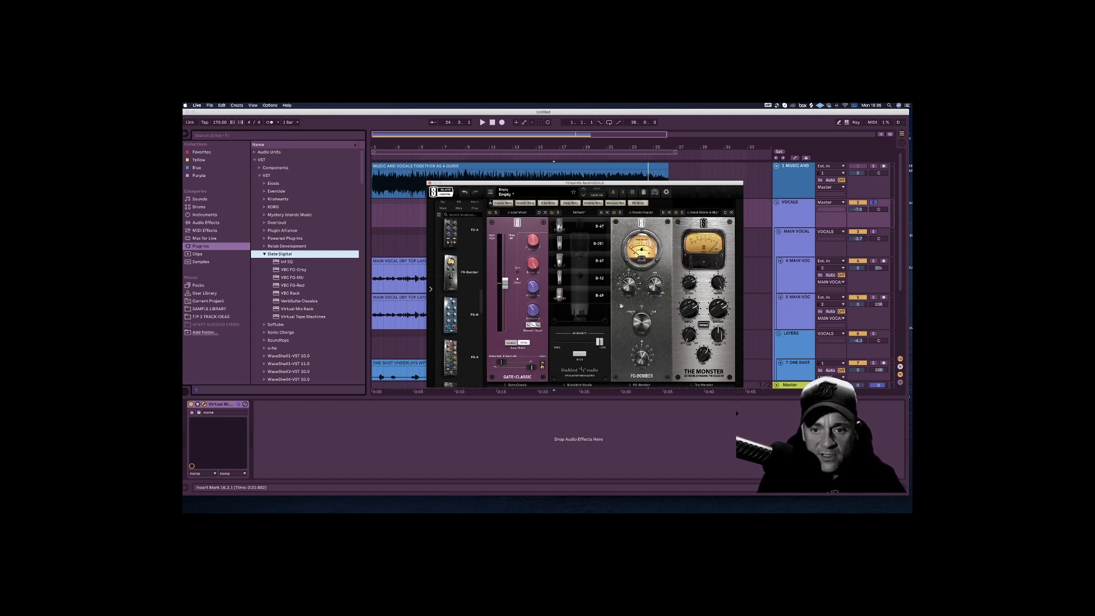
pyautogui.press('space')
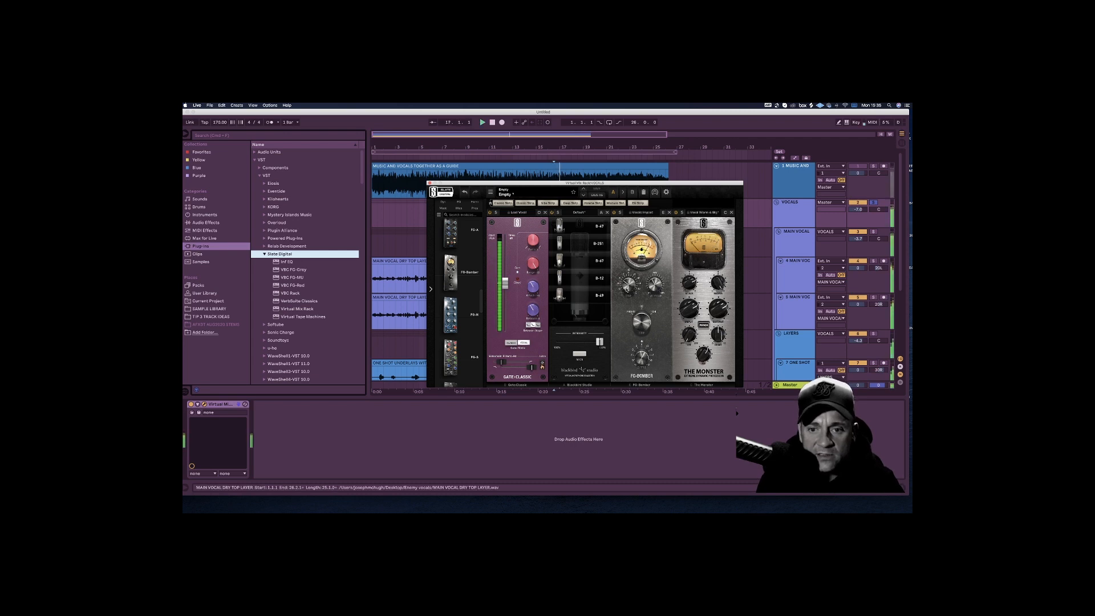
pyautogui.moveTo(630, 285)
pyautogui.mouseDown()
pyautogui.moveTo(638, 271)
pyautogui.moveTo(637, 288)
pyautogui.mouseUp()
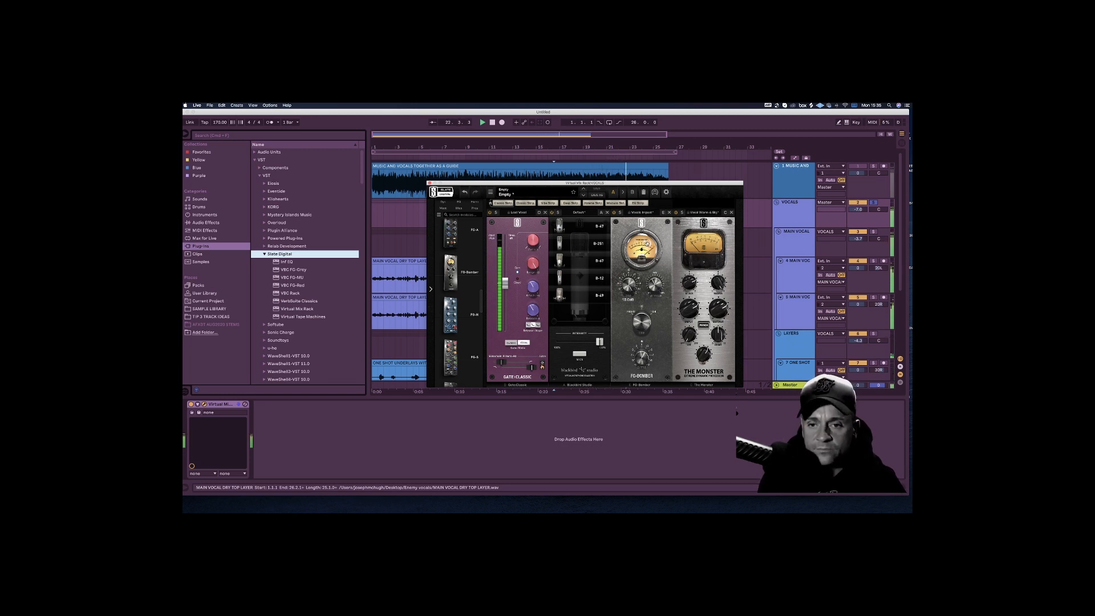
pyautogui.moveTo(638, 289); pyautogui.dragTo(642, 275)
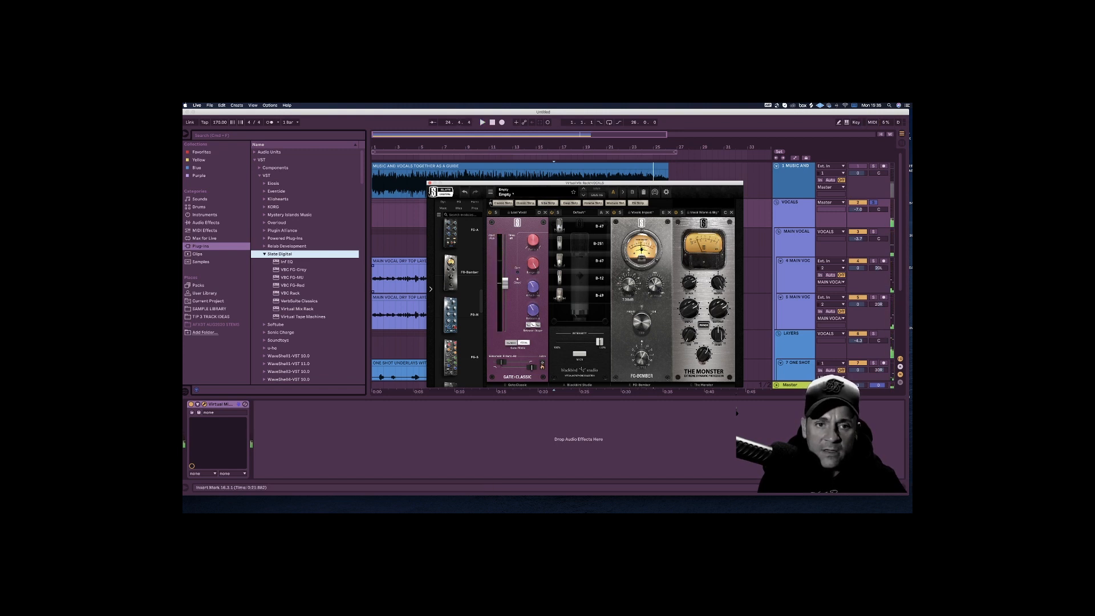
pyautogui.click(430, 183)
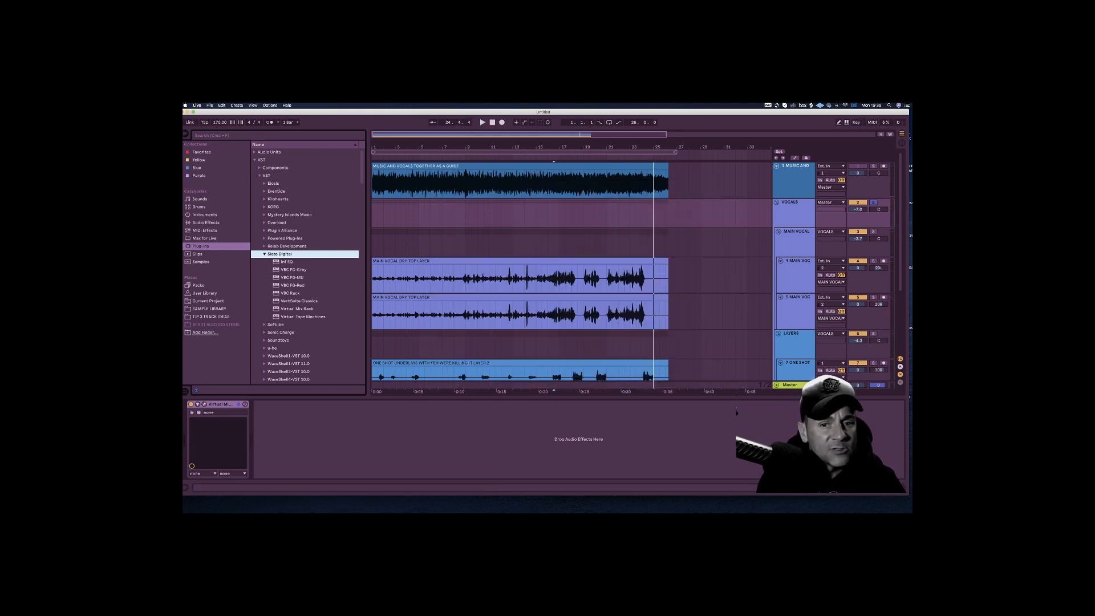
# Step: Select the VOCALS group and look through the Audio Units plug-in folders for another compressor
pyautogui.click(798, 204)
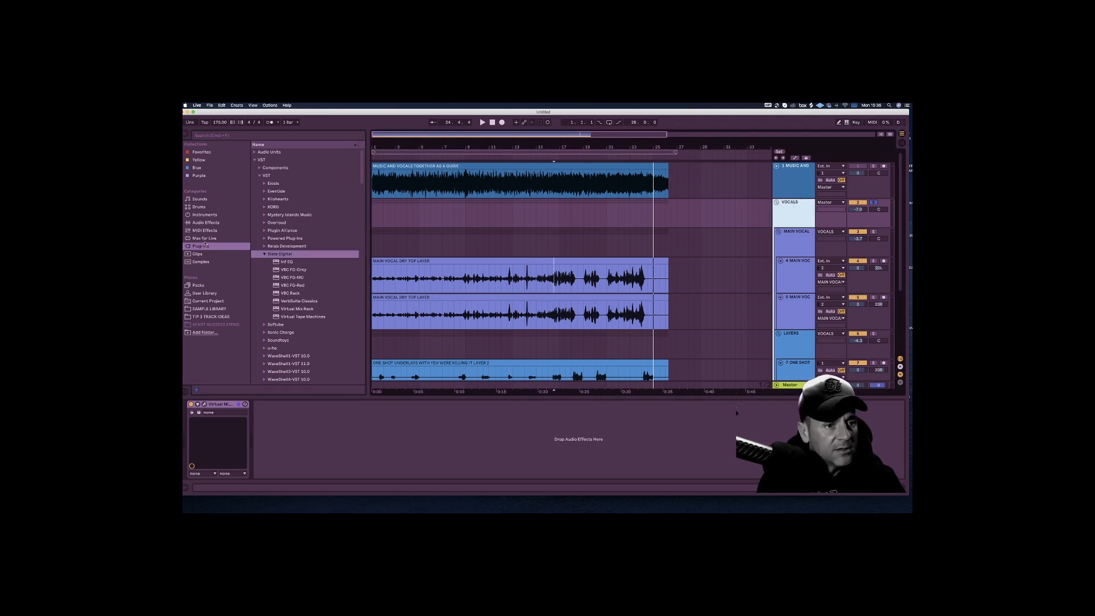
pyautogui.click(259, 177)
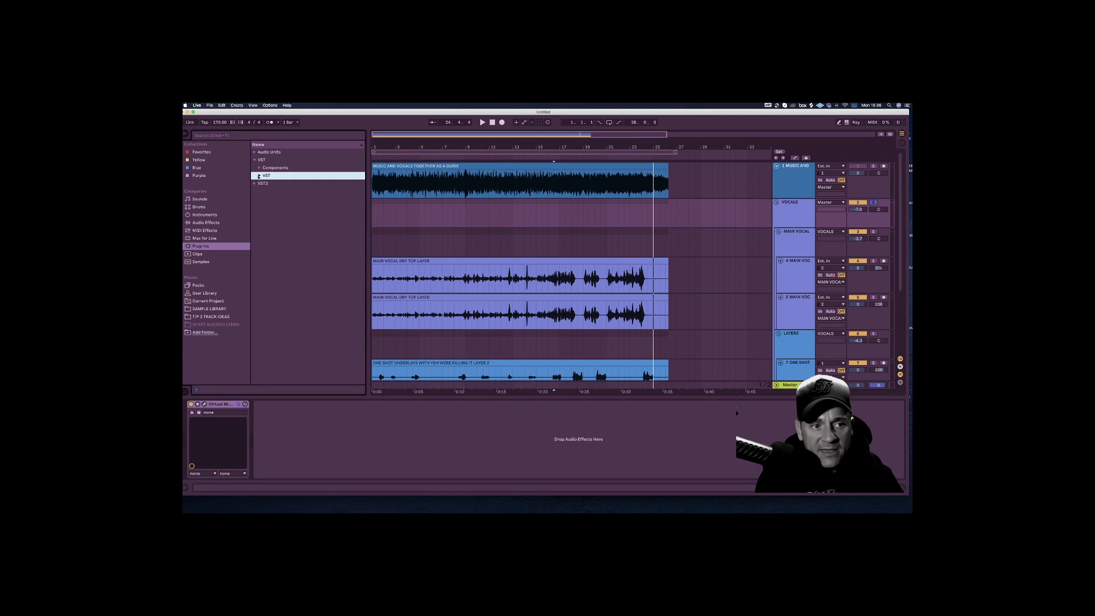
pyautogui.click(255, 153)
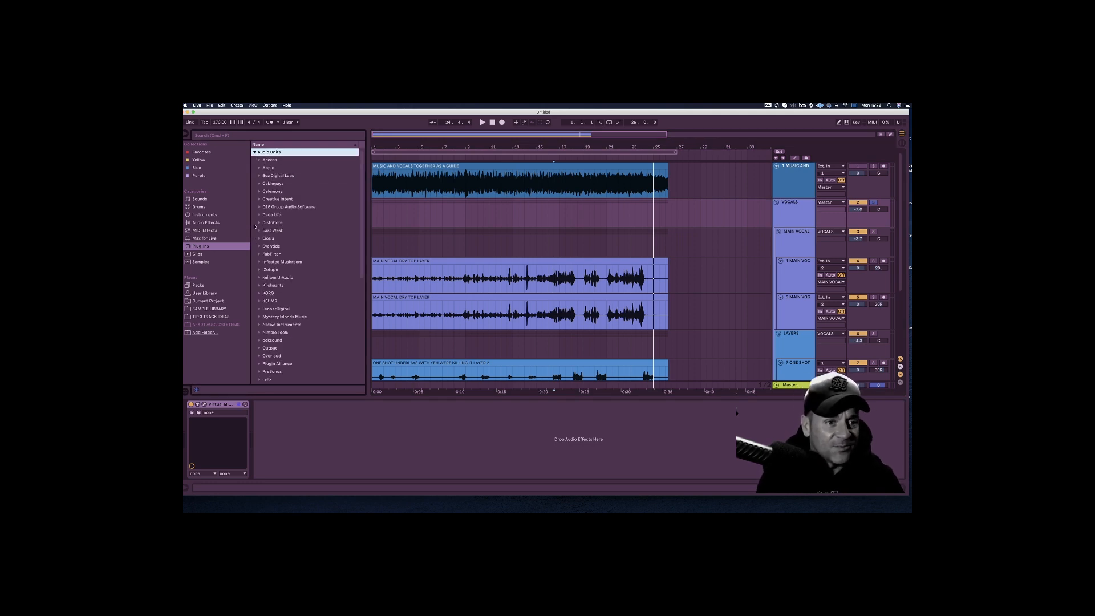
pyautogui.scroll(-6, 254, 230)
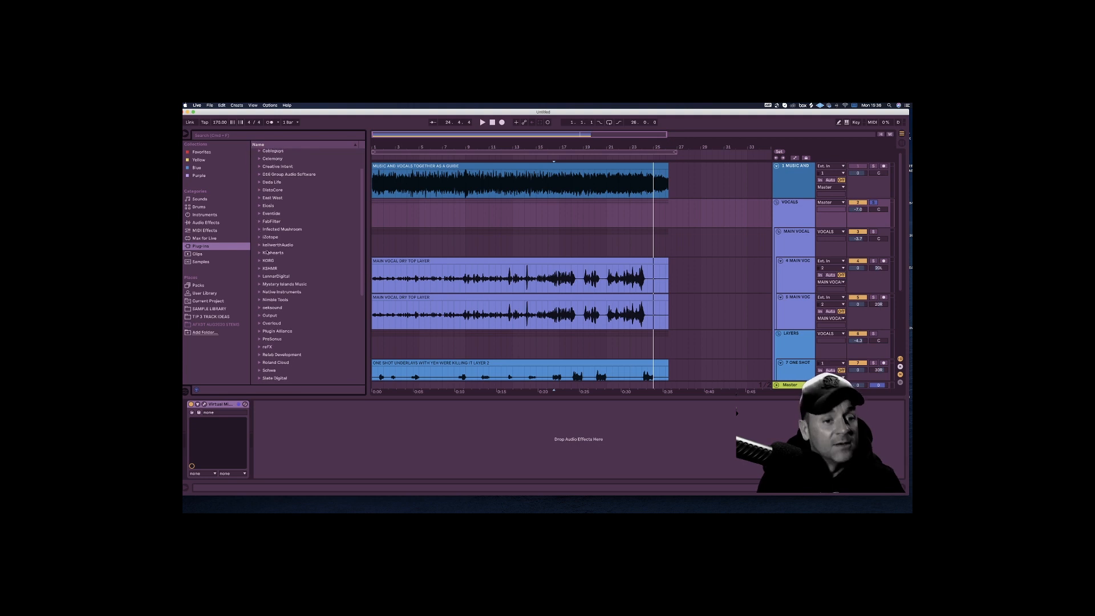
pyautogui.scroll(-2, 277, 271)
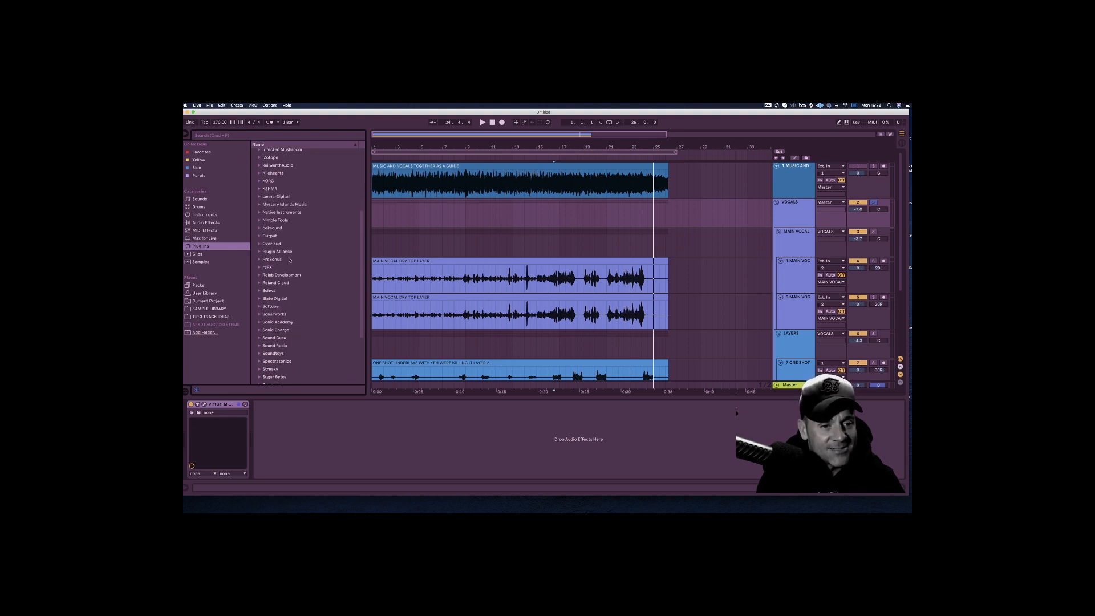
pyautogui.scroll(-5, 291, 260)
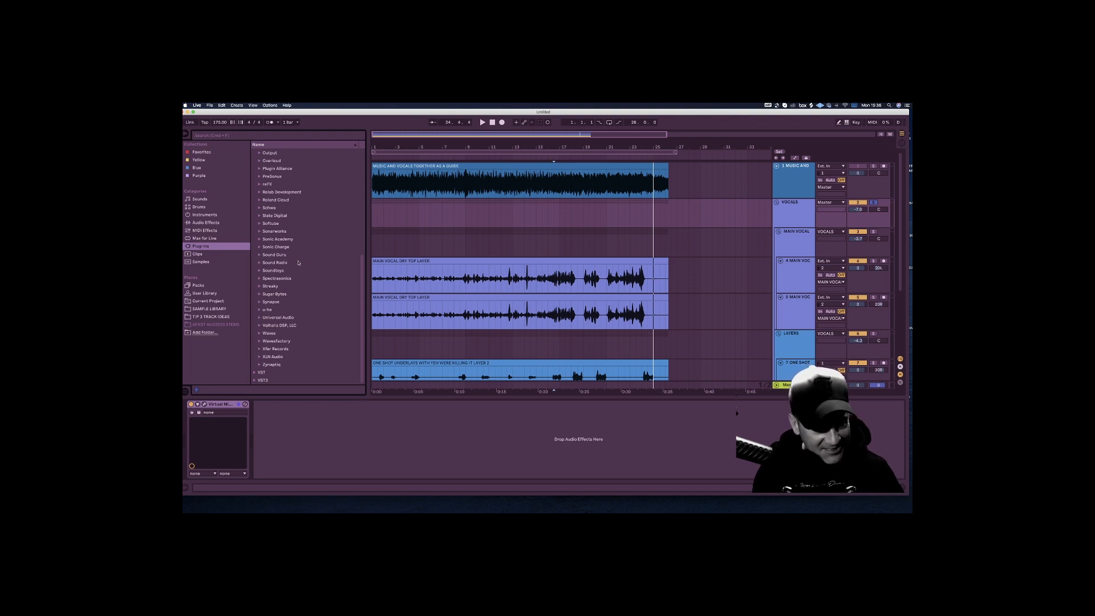
pyautogui.scroll(5, 269, 221)
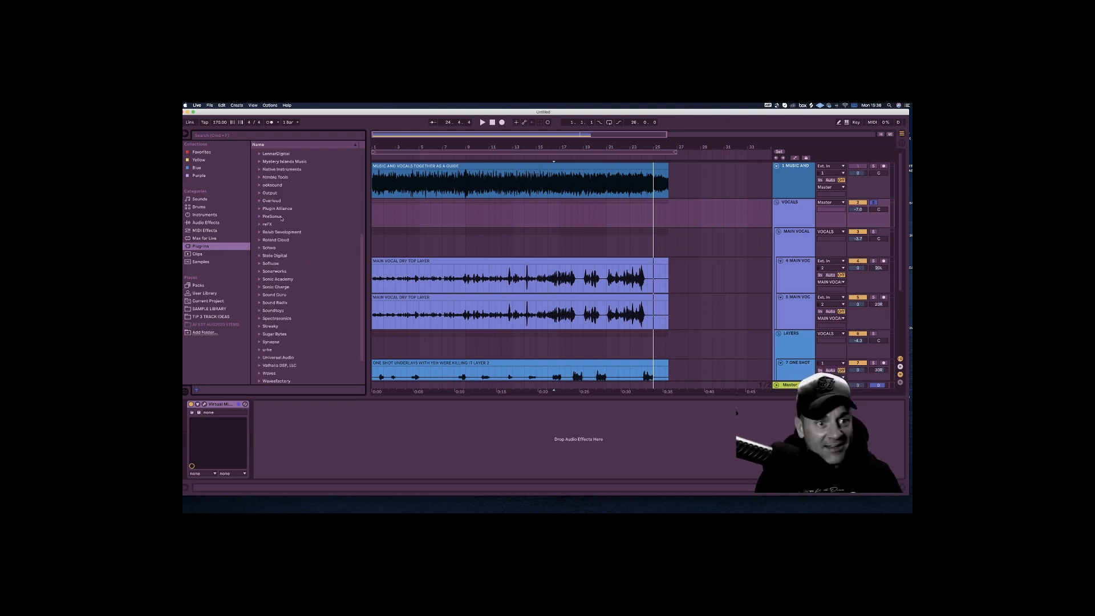
pyautogui.scroll(5, 287, 182)
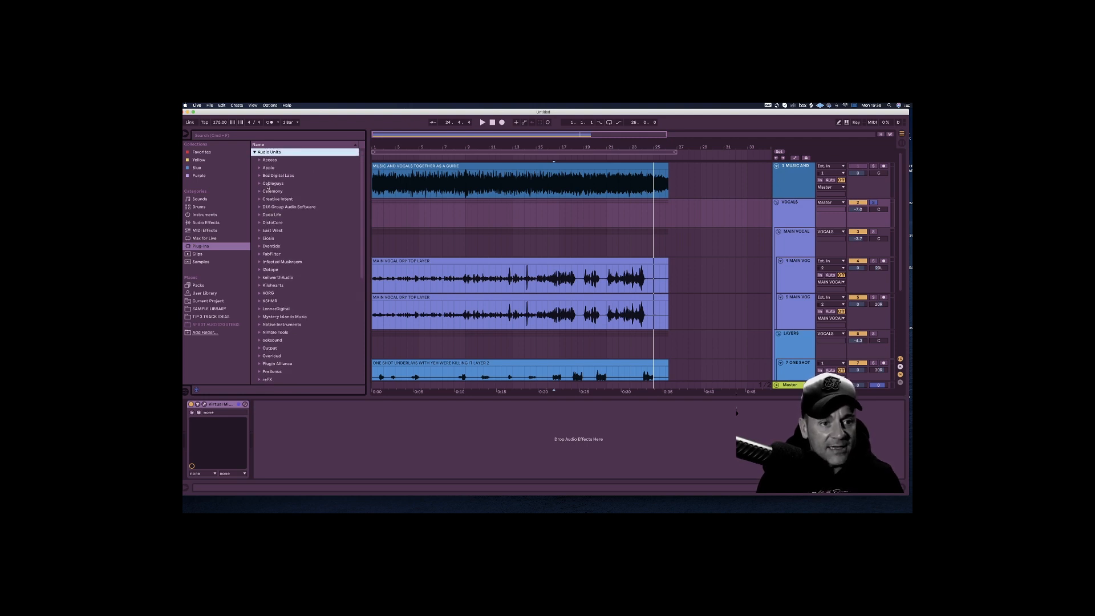
# Step: Search the plug-ins for DIS and load the VST UAD Empirical Labs Distressor after Virtual Mix Rack on VOCALS
pyautogui.click(204, 136)
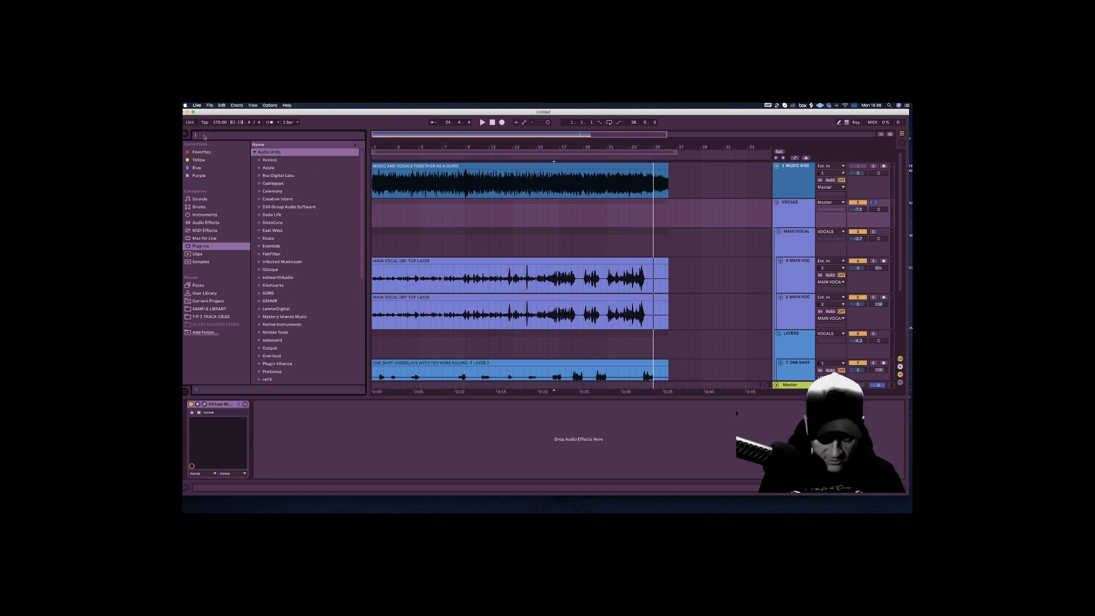
pyautogui.write('DIS')
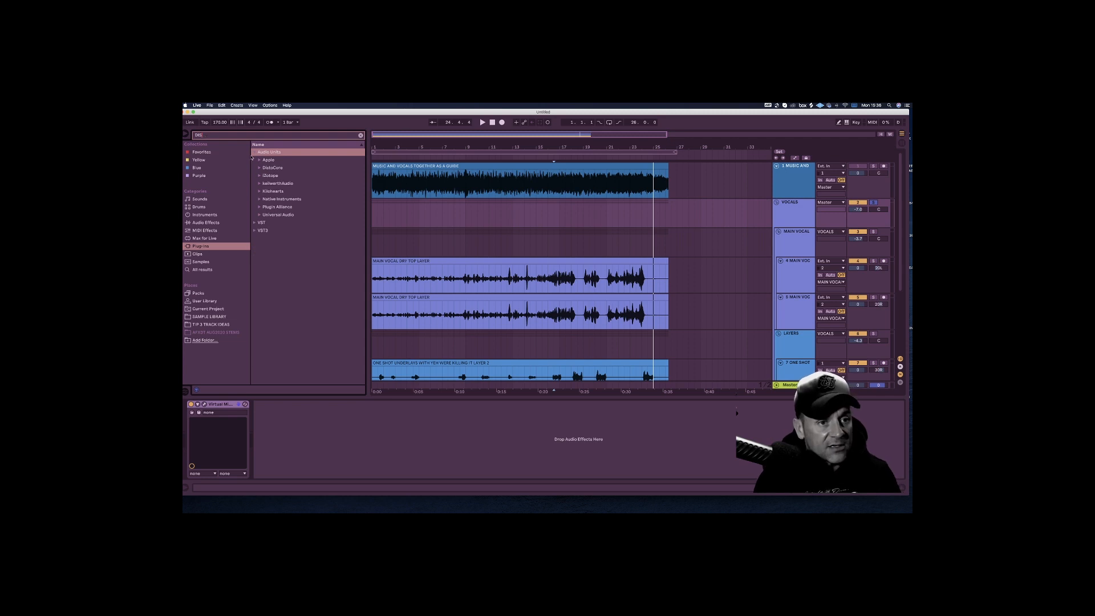
pyautogui.click(255, 223)
pyautogui.click(260, 168)
pyautogui.click(264, 185)
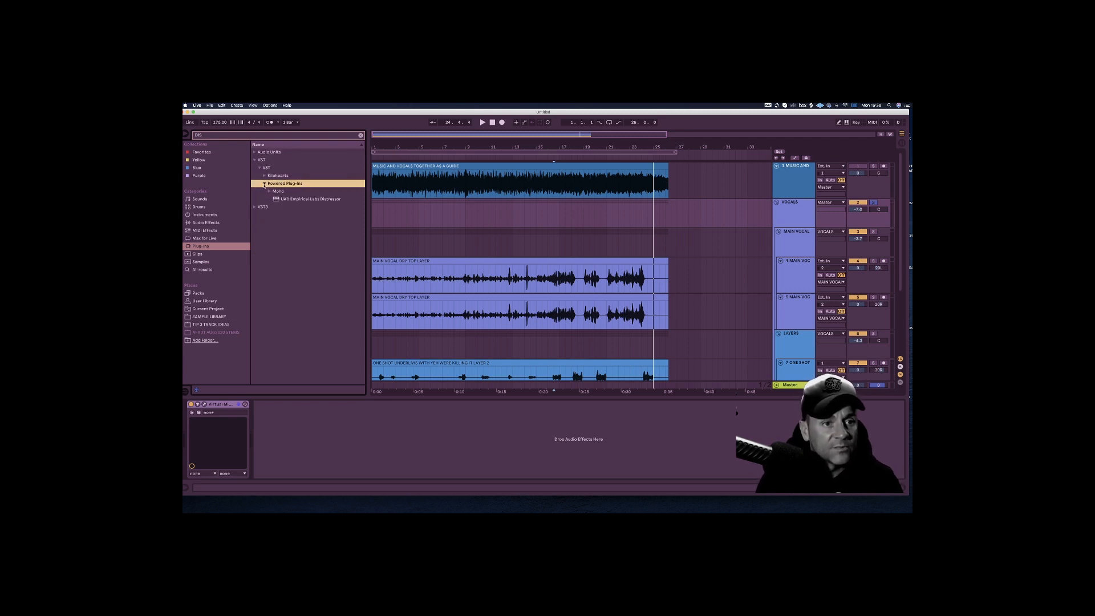
pyautogui.click(306, 200)
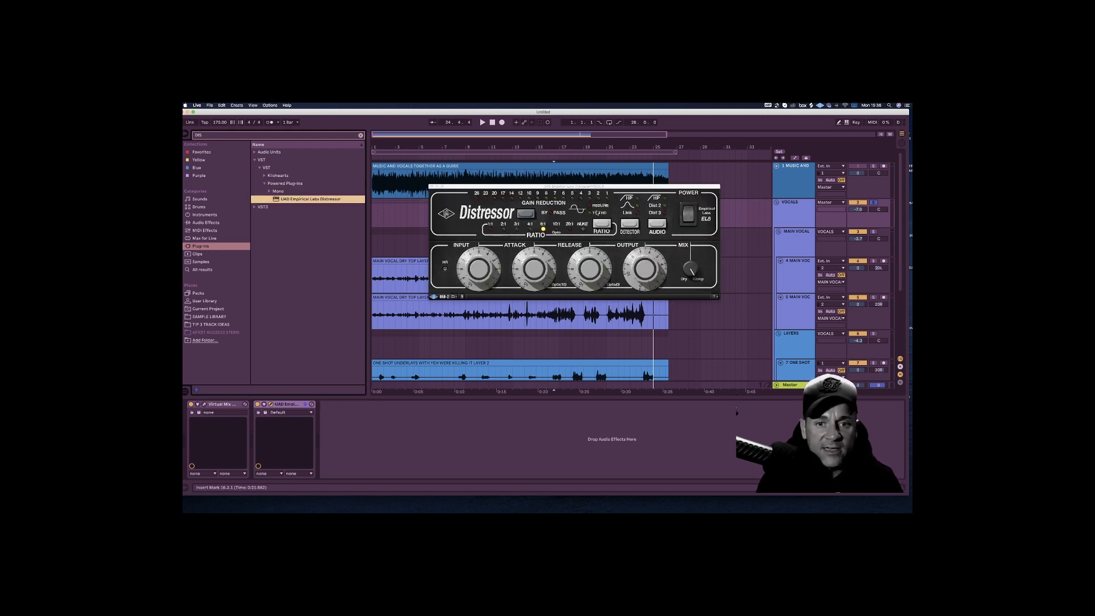
# Step: Audition the Distressor's Vocal Tracking preset on the vocals, then switch it to BG Vocal Bus
pyautogui.click(288, 412)
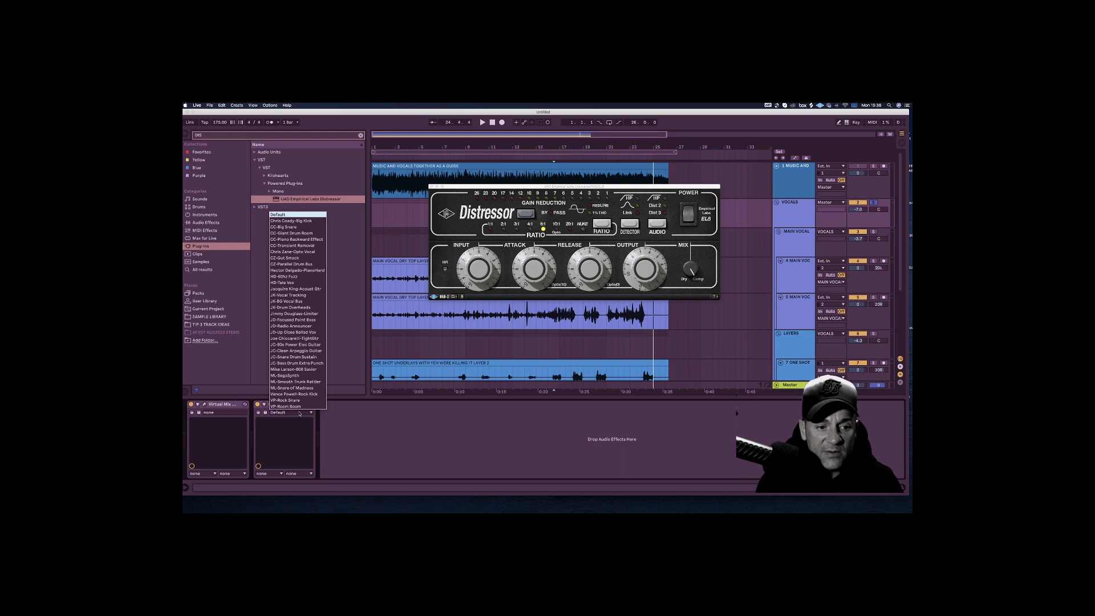
pyautogui.click(290, 295)
pyautogui.press('space')
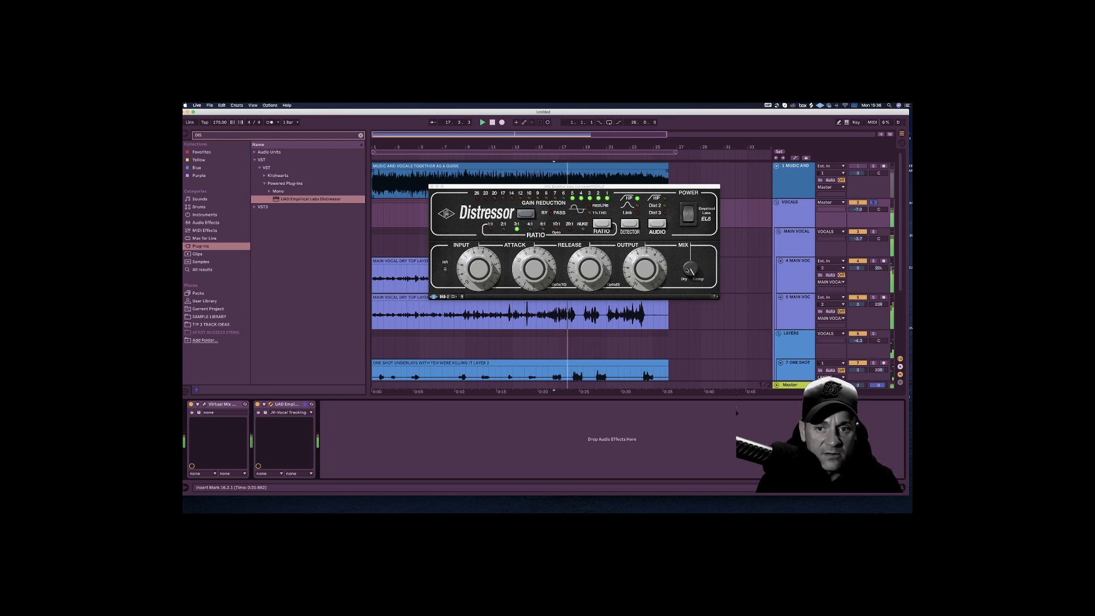
pyautogui.click(289, 413)
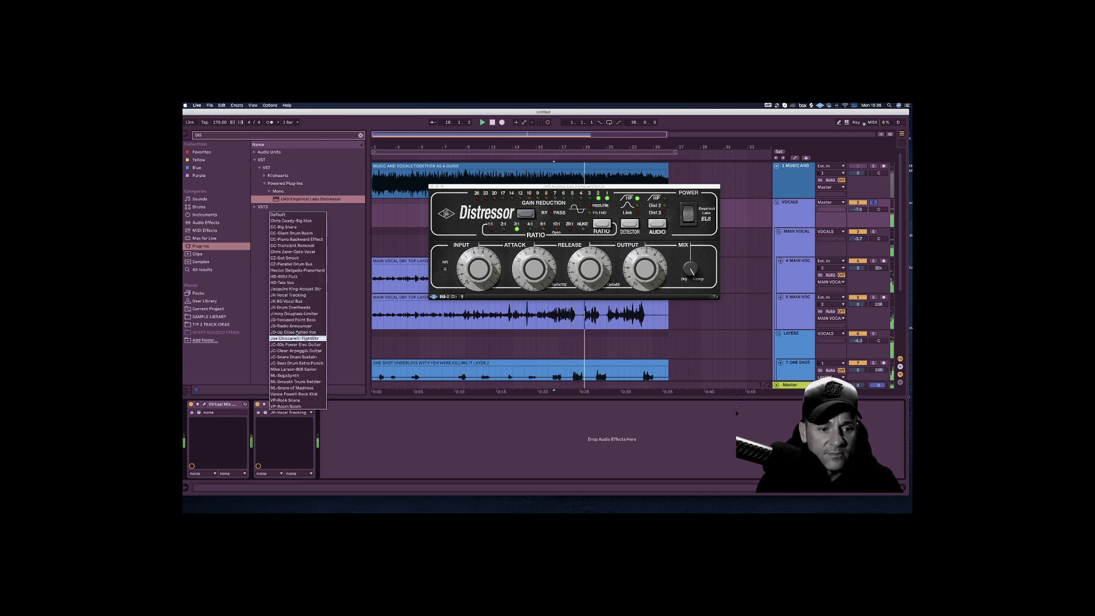
pyautogui.click(290, 300)
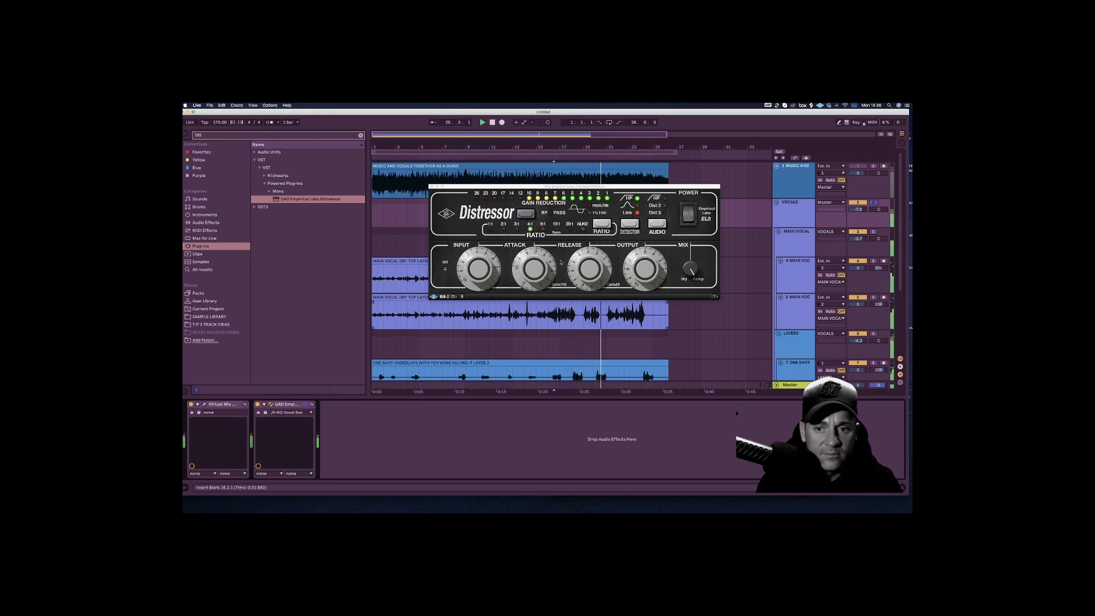
# Step: Adjust the Distressor's attack while auditioning the vocals and set its ratio to 6:1
pyautogui.press('space')
pyautogui.moveTo(518, 266); pyautogui.dragTo(540, 251)
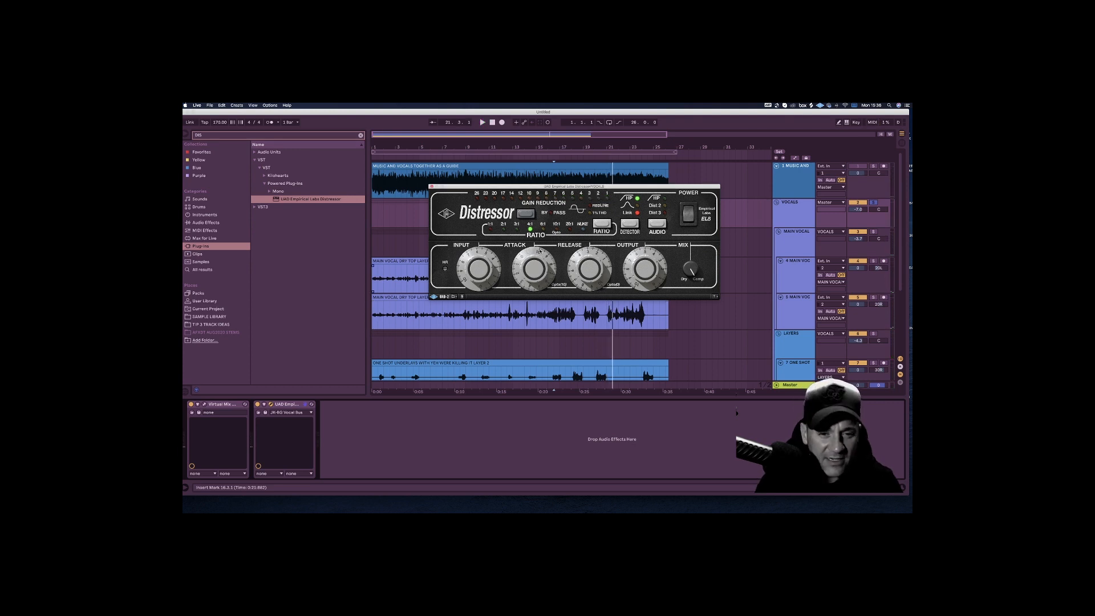
pyautogui.press('space')
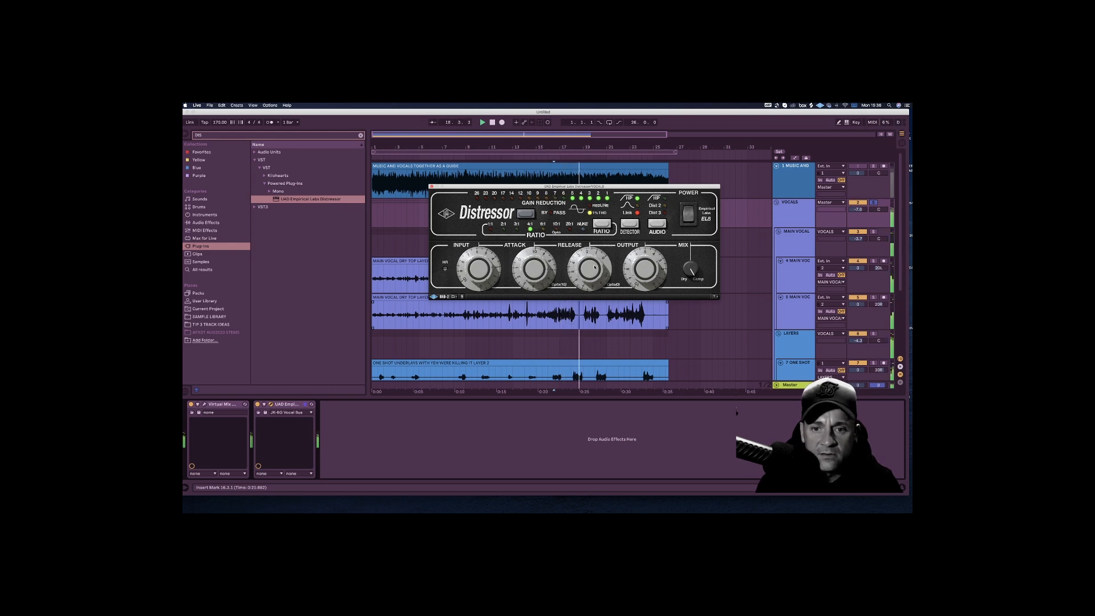
pyautogui.click(545, 227)
pyautogui.click(553, 228)
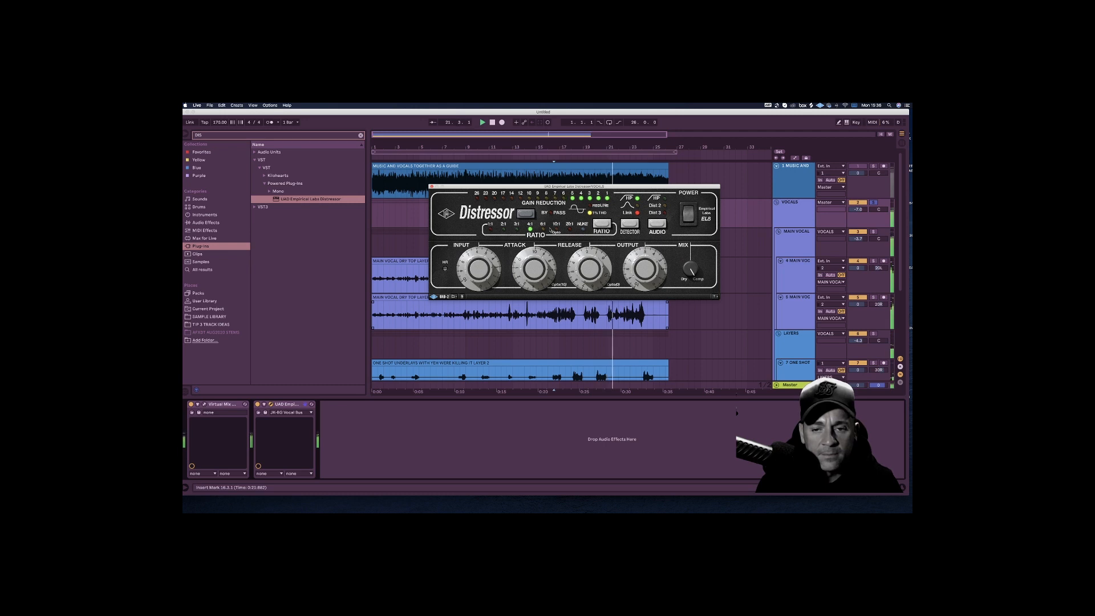
pyautogui.click(551, 230)
# Step: Blend the Distressor's dry/comp mix while auditioning the vocals, and close its window
pyautogui.moveTo(690, 352); pyautogui.dragTo(702, 272)
pyautogui.moveTo(702, 225); pyautogui.dragTo(685, 307)
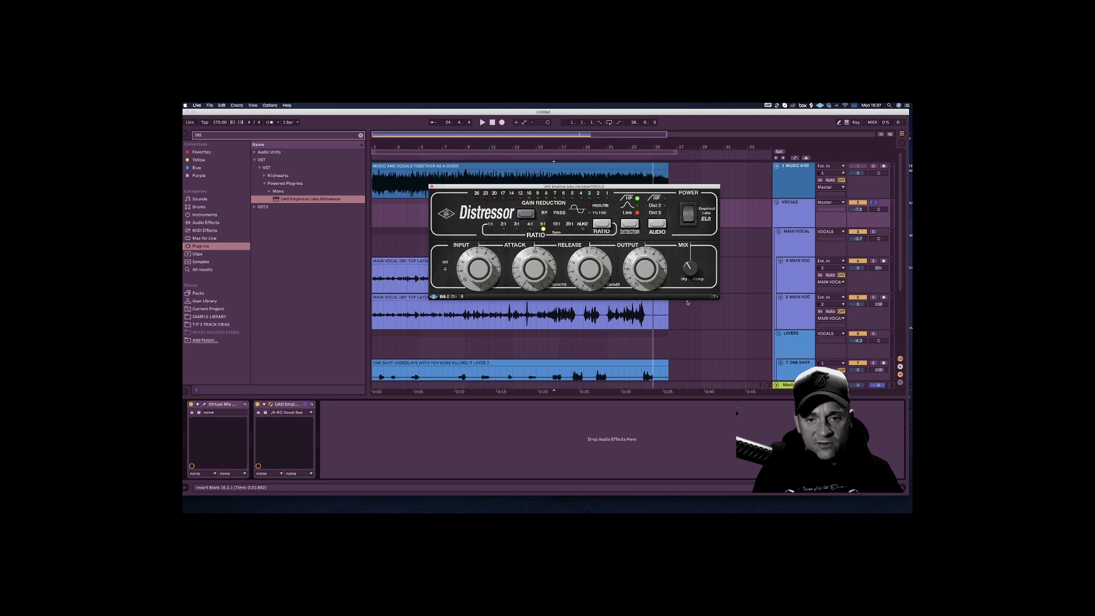
pyautogui.press('space')
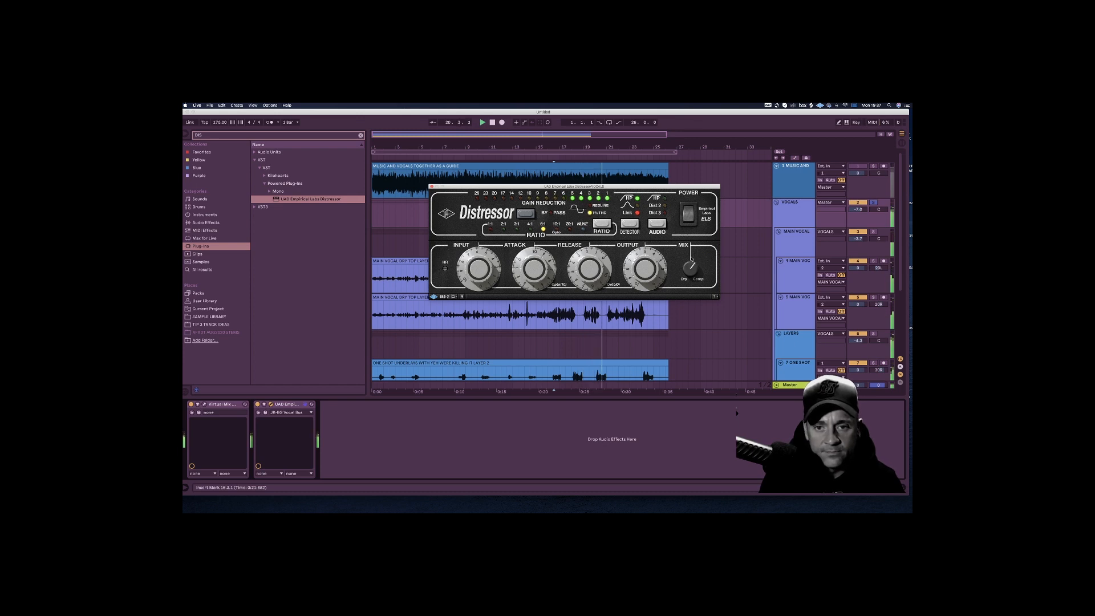
pyautogui.click(432, 186)
pyautogui.press('space')
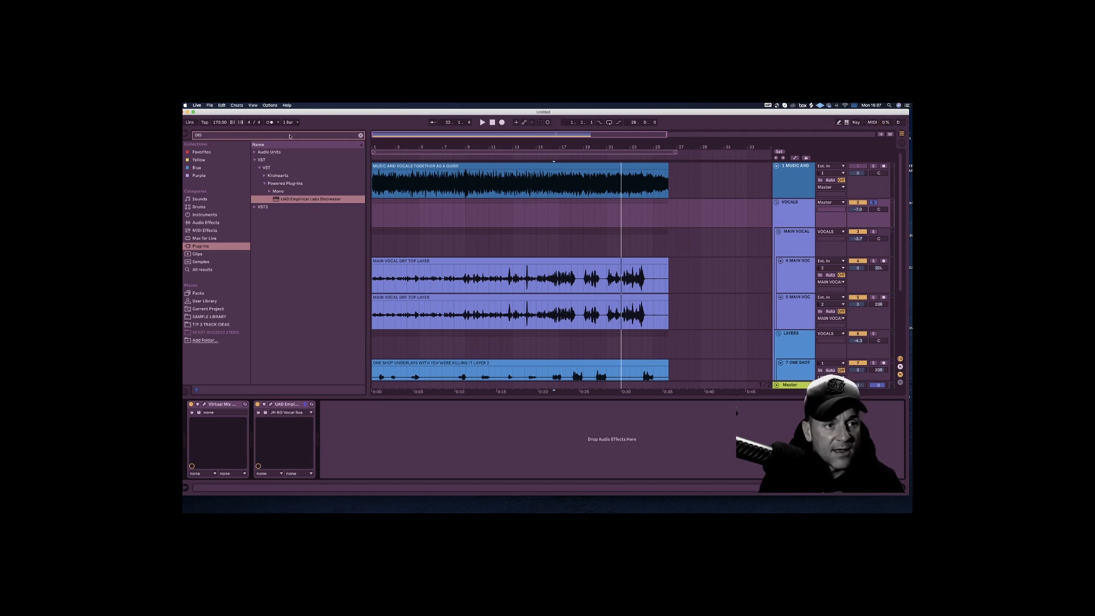
# Step: Search the plug-ins for VM and load VMS MB Compressor after the Distressor on VOCALS
pyautogui.click(209, 135)
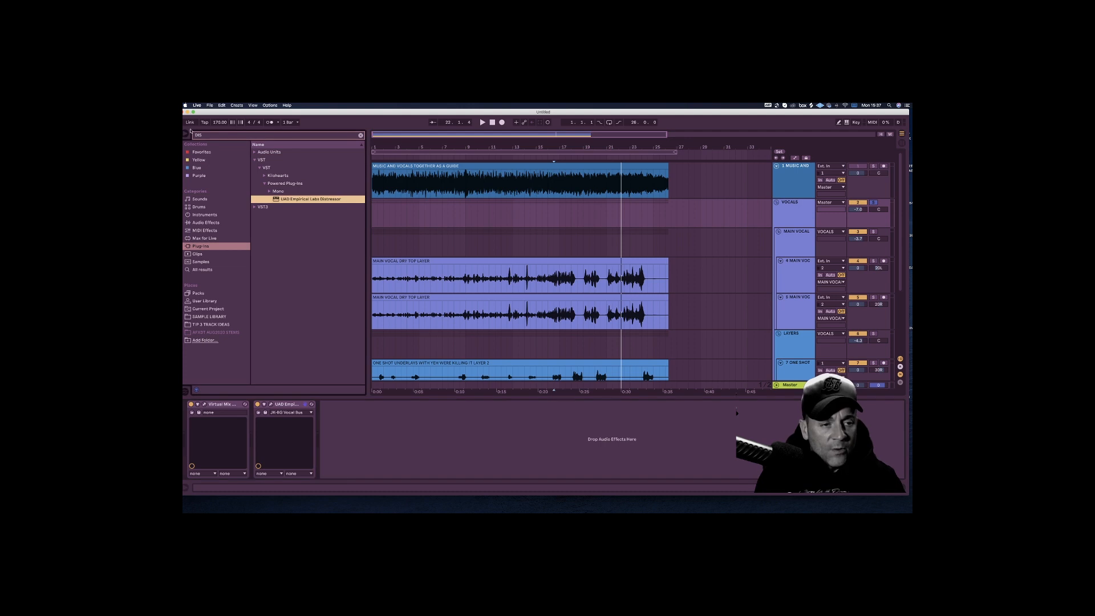
pyautogui.write('V')
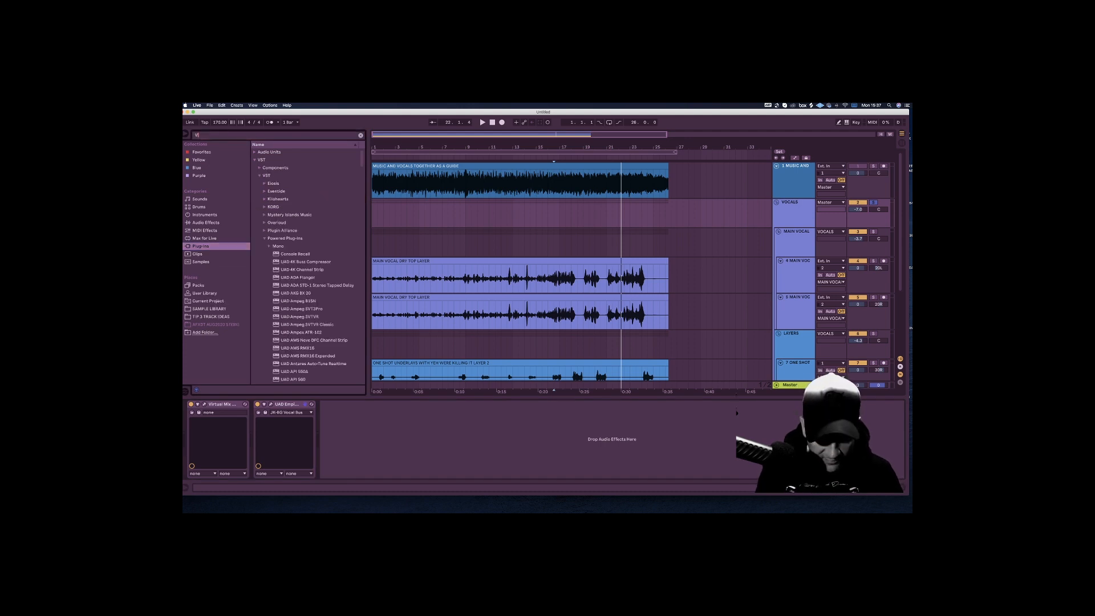
pyautogui.write('M')
pyautogui.moveTo(278, 175); pyautogui.dragTo(408, 446)
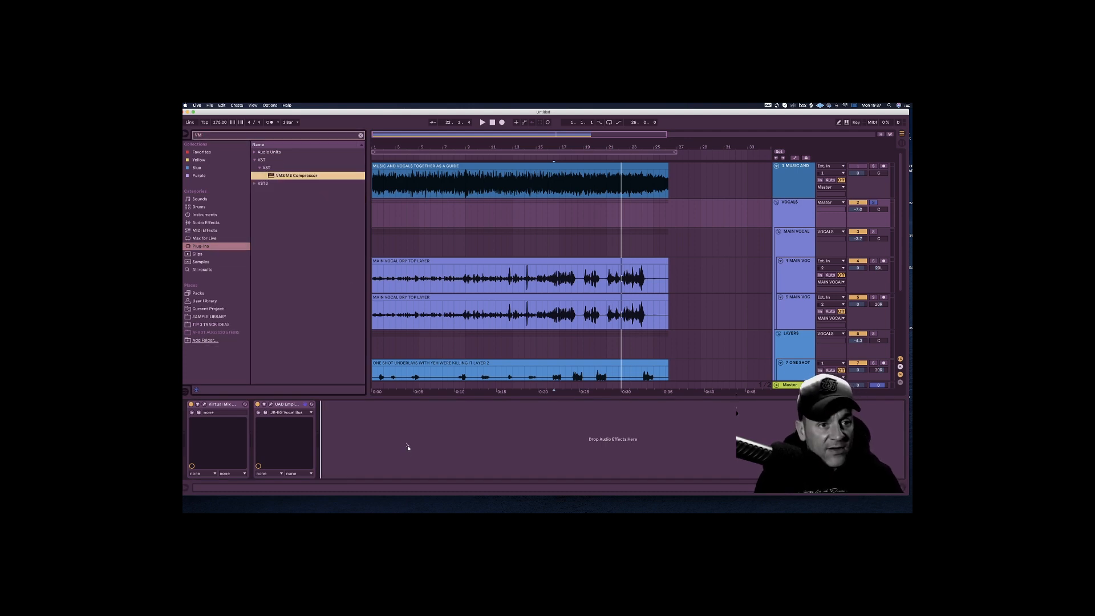
pyautogui.moveTo(352, 424); pyautogui.dragTo(351, 418)
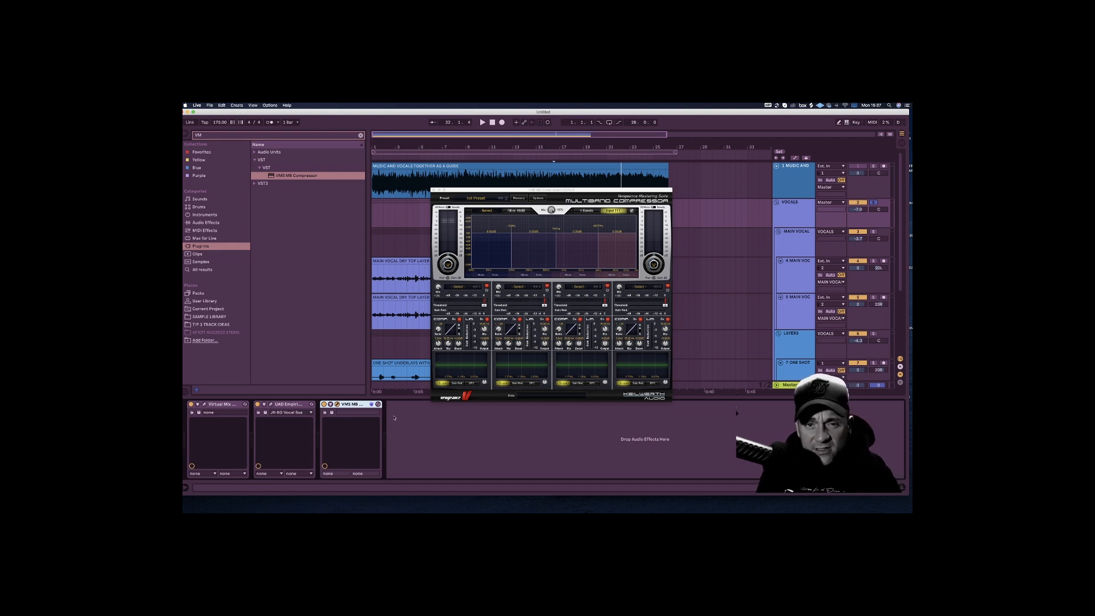
pyautogui.moveTo(630, 188); pyautogui.dragTo(625, 164)
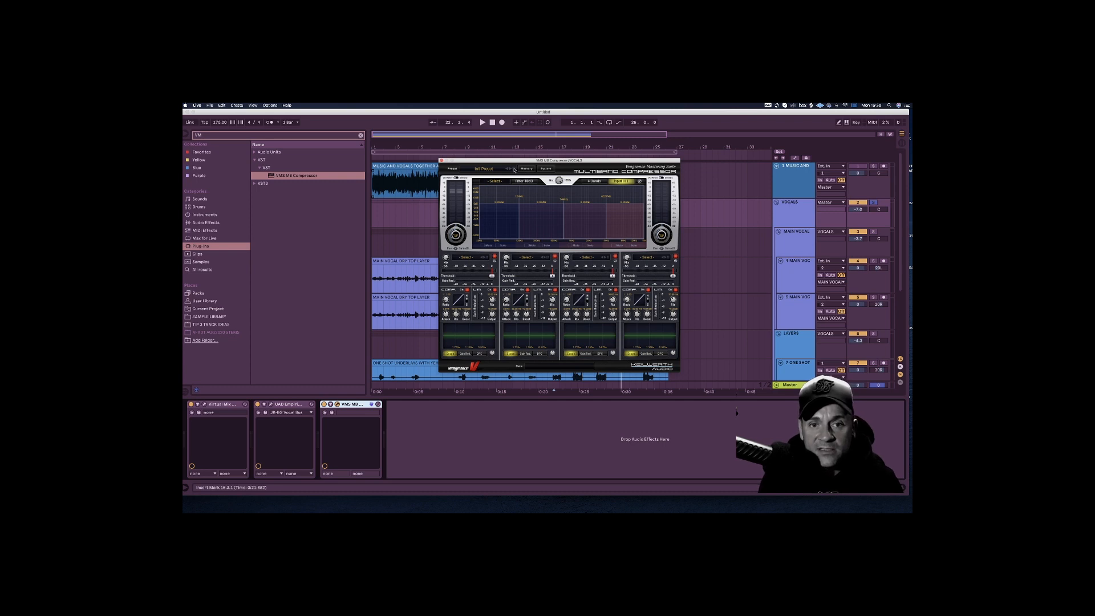
# Step: Load the Dance Pop Master preset in the Multiband Compressor and adjust its master dry/wet mix
pyautogui.click(511, 169)
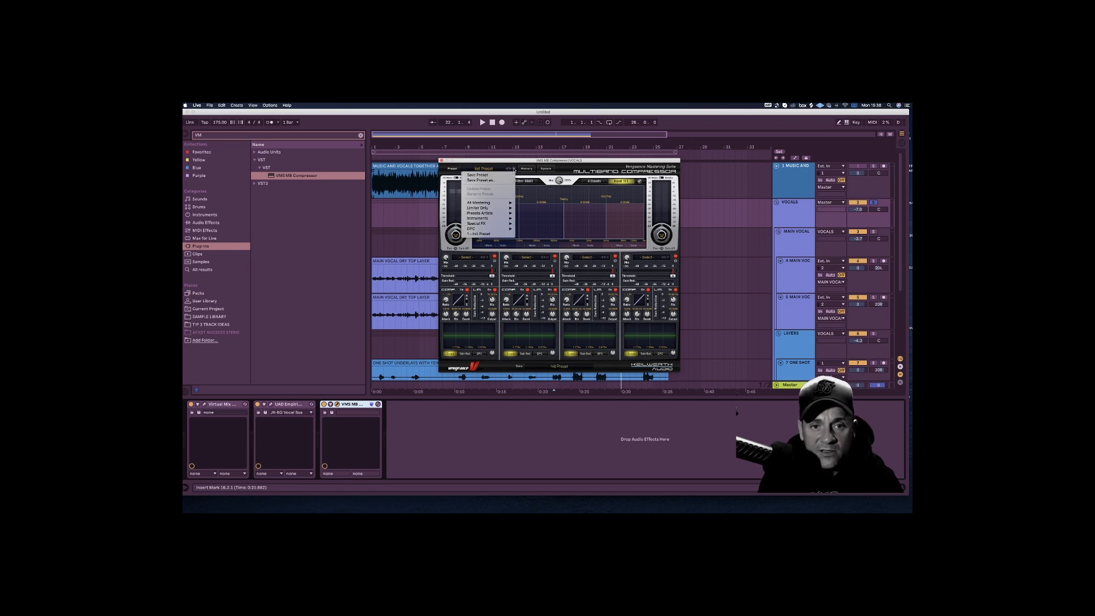
pyautogui.moveTo(499, 204)
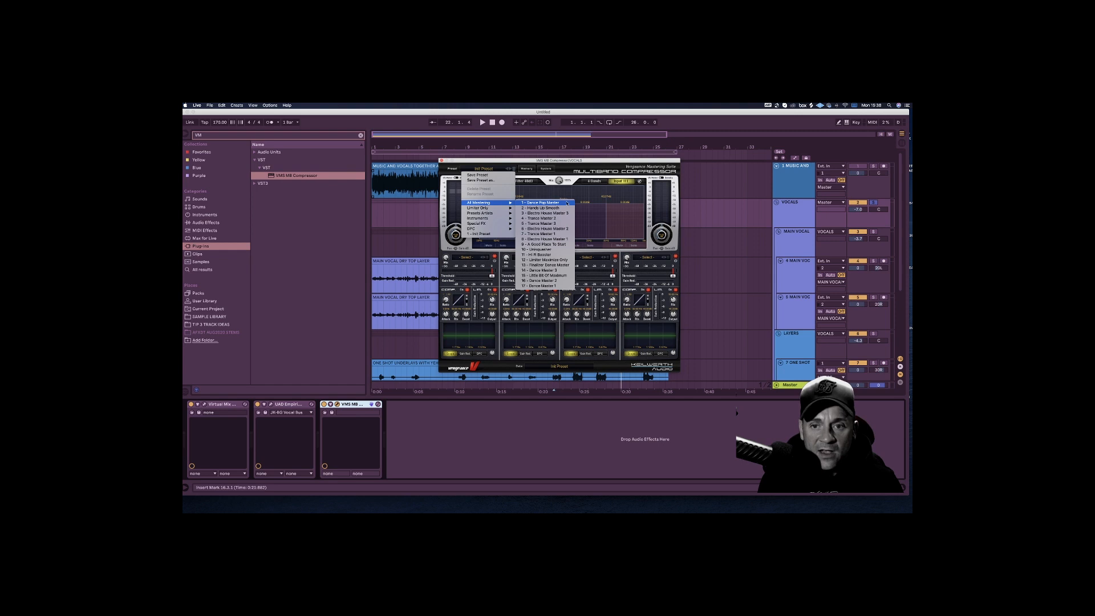
pyautogui.click(542, 202)
pyautogui.moveTo(560, 180); pyautogui.dragTo(565, 192)
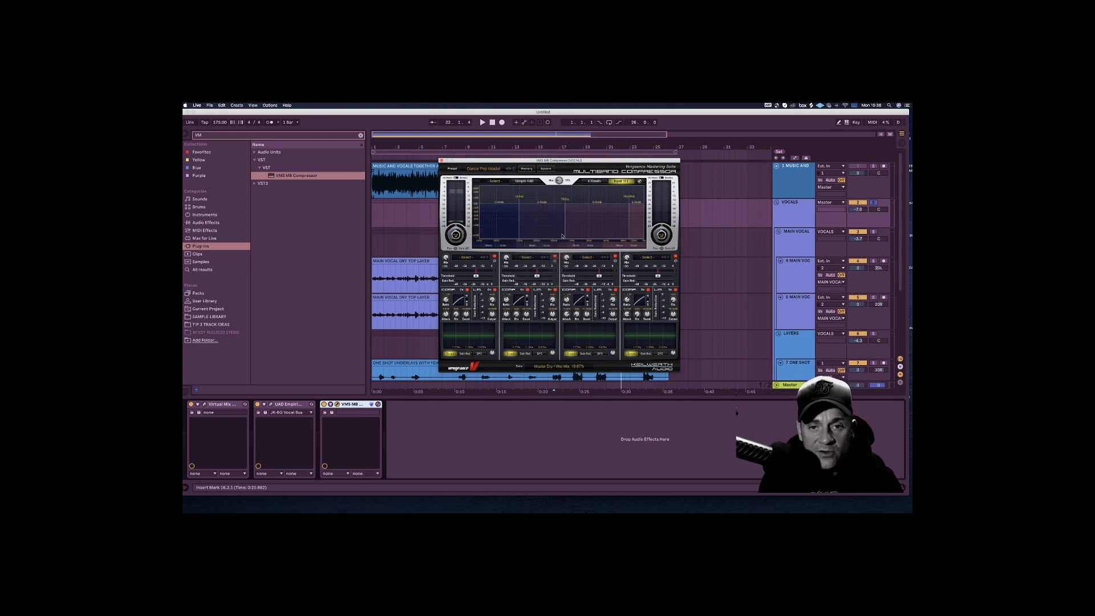
pyautogui.moveTo(569, 228)
pyautogui.mouseDown()
pyautogui.moveTo(572, 209)
pyautogui.moveTo(556, 236)
pyautogui.mouseUp()
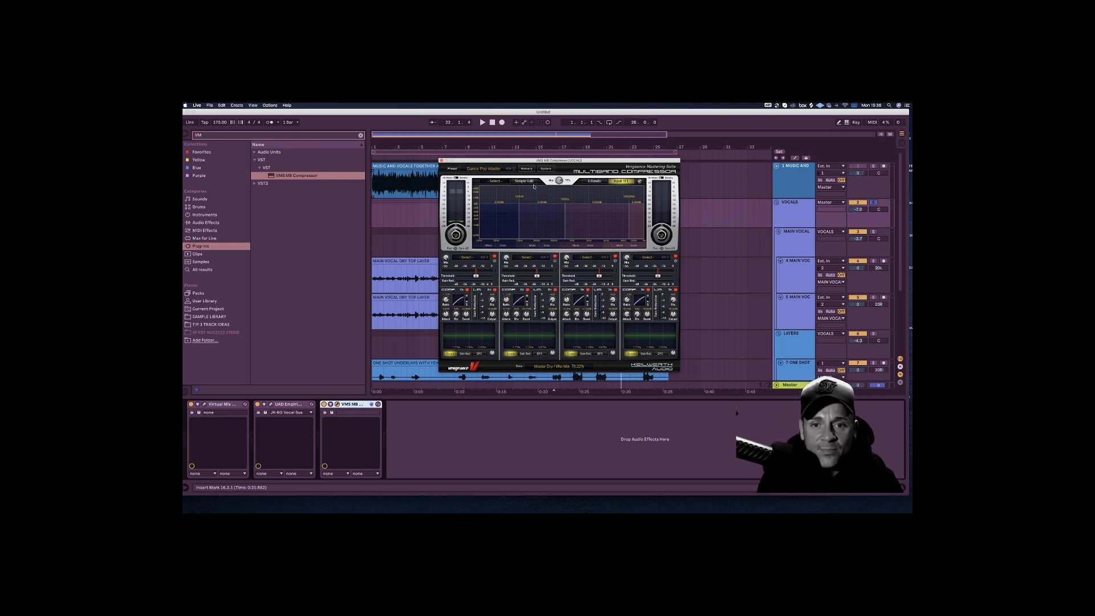
pyautogui.moveTo(531, 197); pyautogui.dragTo(567, 219)
# Step: Audition the Multiband Compressor's mastering presets on the vocals and settle on Trance Master 1
pyautogui.press('space')
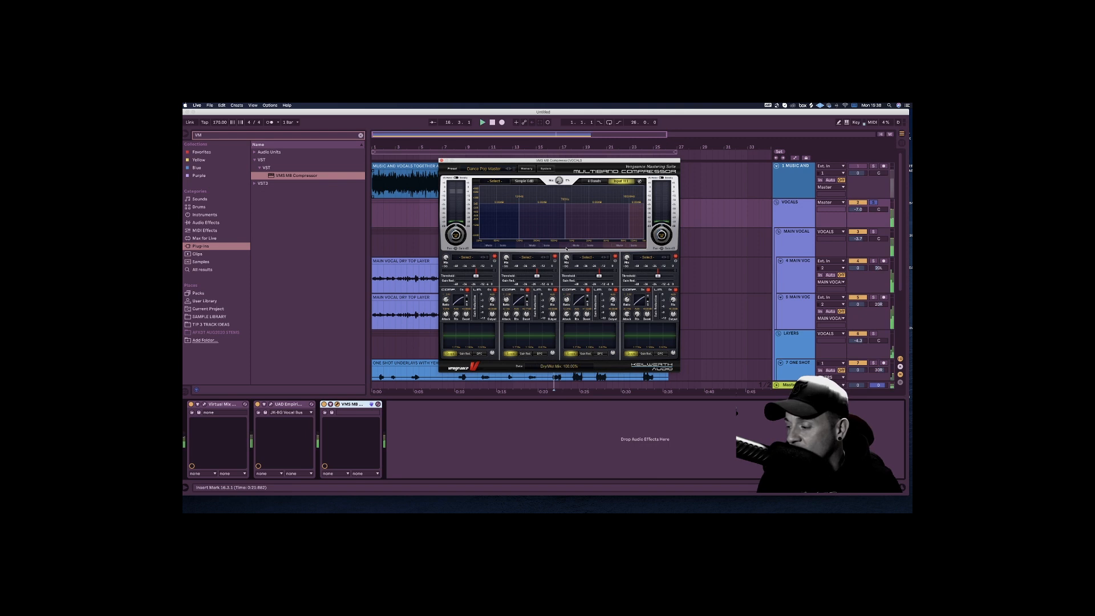
pyautogui.click(511, 170)
pyautogui.click(511, 169)
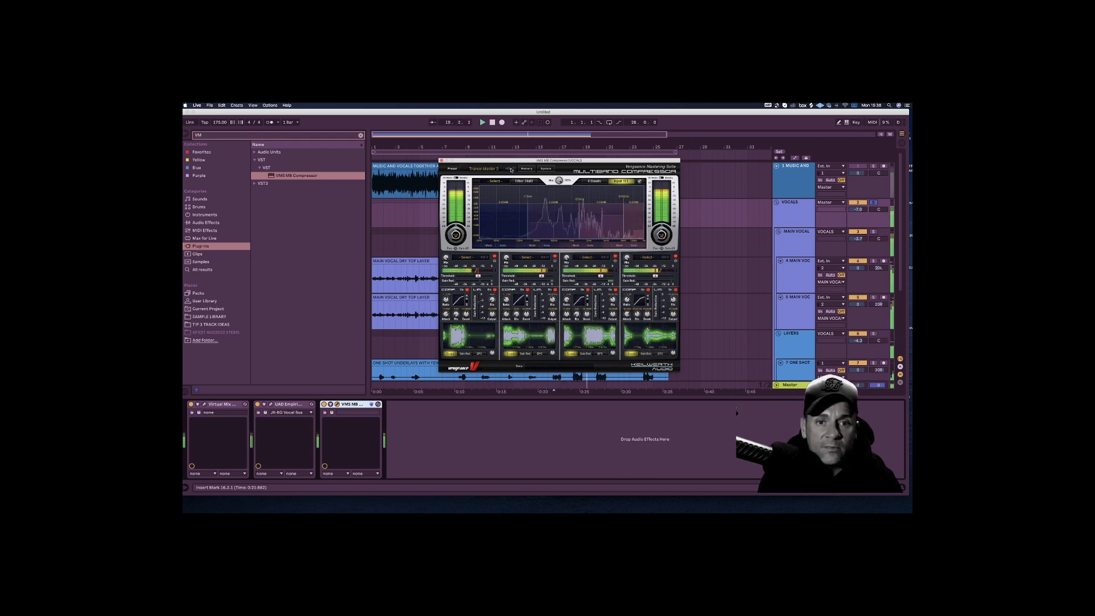
pyautogui.click(511, 170)
pyautogui.click(512, 169)
pyautogui.click(513, 170)
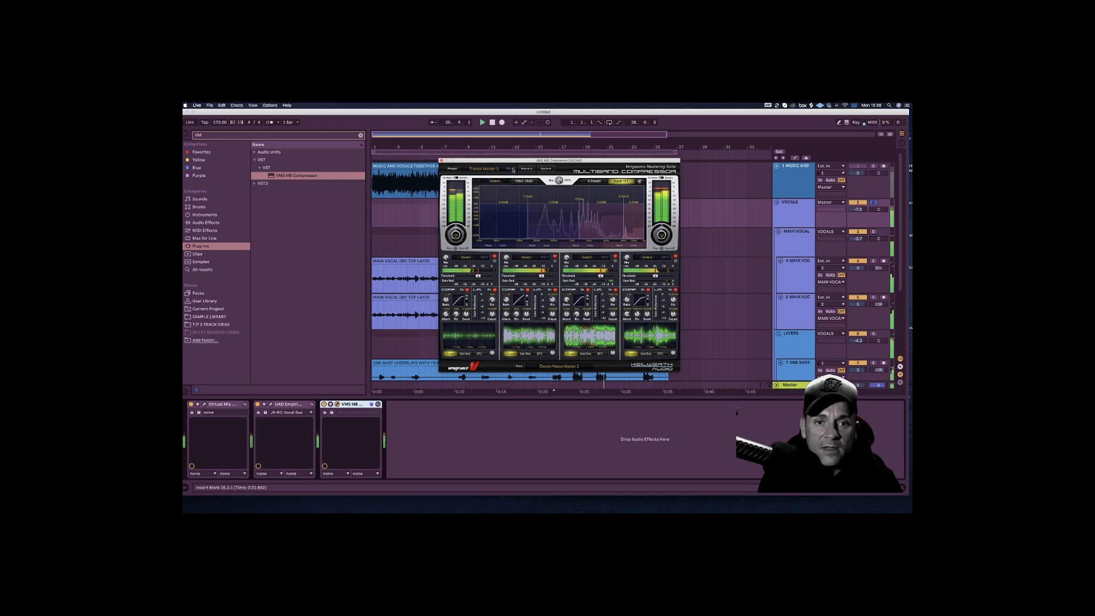
pyautogui.click(510, 170)
pyautogui.click(511, 169)
pyautogui.click(514, 170)
# Step: Pull the Multiband Compressor's master dry/wet mix down to 0% and blend it back in slightly while auditioning
pyautogui.moveTo(558, 226); pyautogui.dragTo(557, 283)
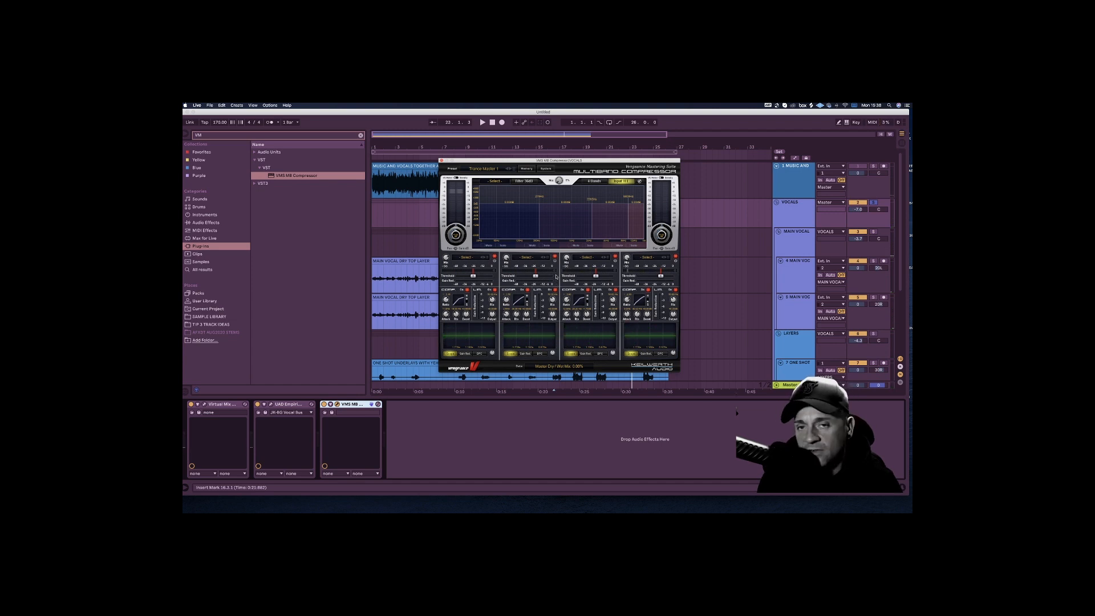
pyautogui.press('space')
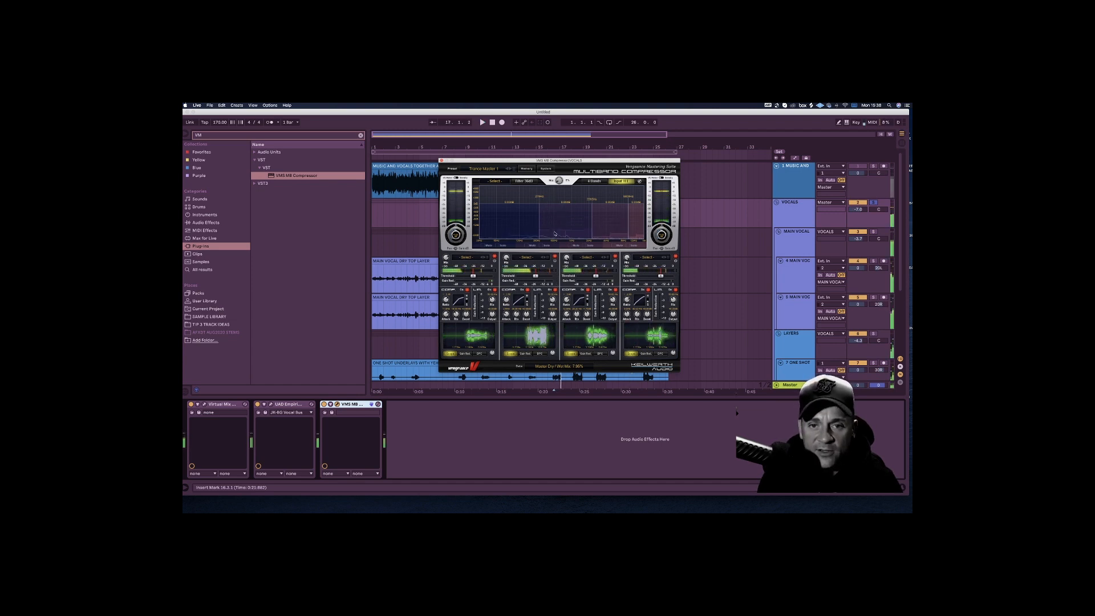
pyautogui.moveTo(555, 220)
pyautogui.mouseDown()
pyautogui.moveTo(552, 241)
pyautogui.moveTo(552, 210)
pyautogui.mouseUp()
pyautogui.press('space')
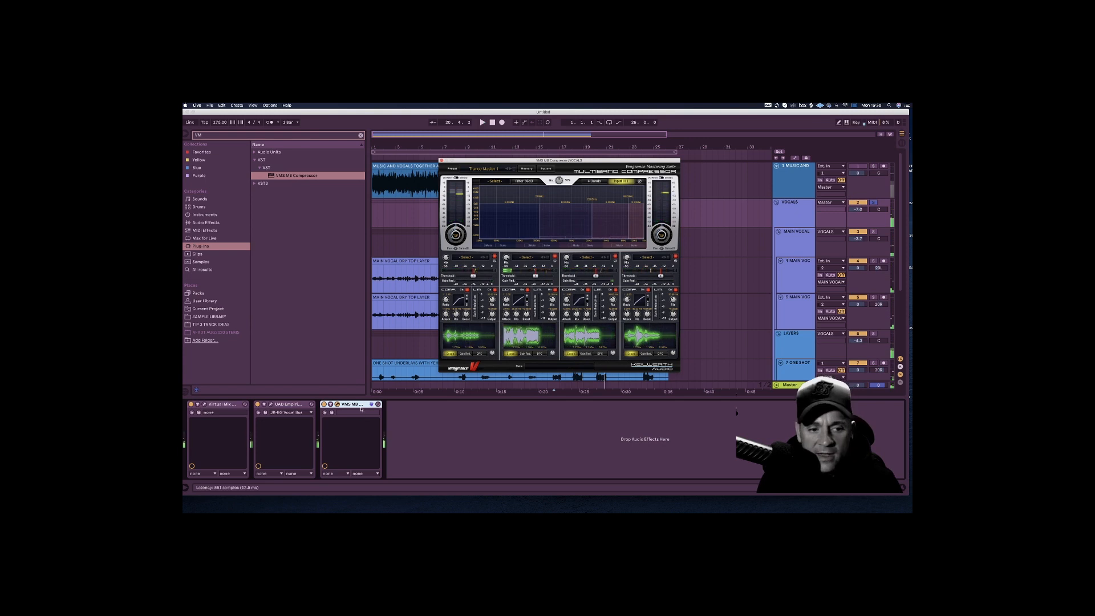
# Step: Move VMS MB Compressor ahead of the Distressor, lower its first band crossover and readjust its dry/wet mix while auditioning
pyautogui.moveTo(352, 404); pyautogui.dragTo(276, 406)
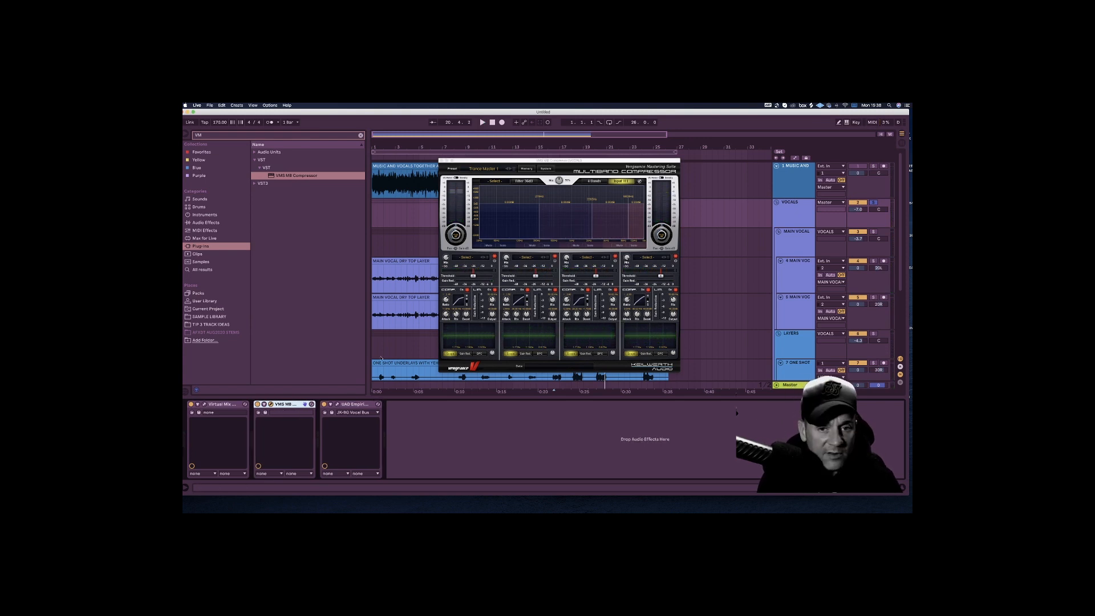
pyautogui.press('space')
pyautogui.moveTo(559, 180); pyautogui.dragTo(557, 192)
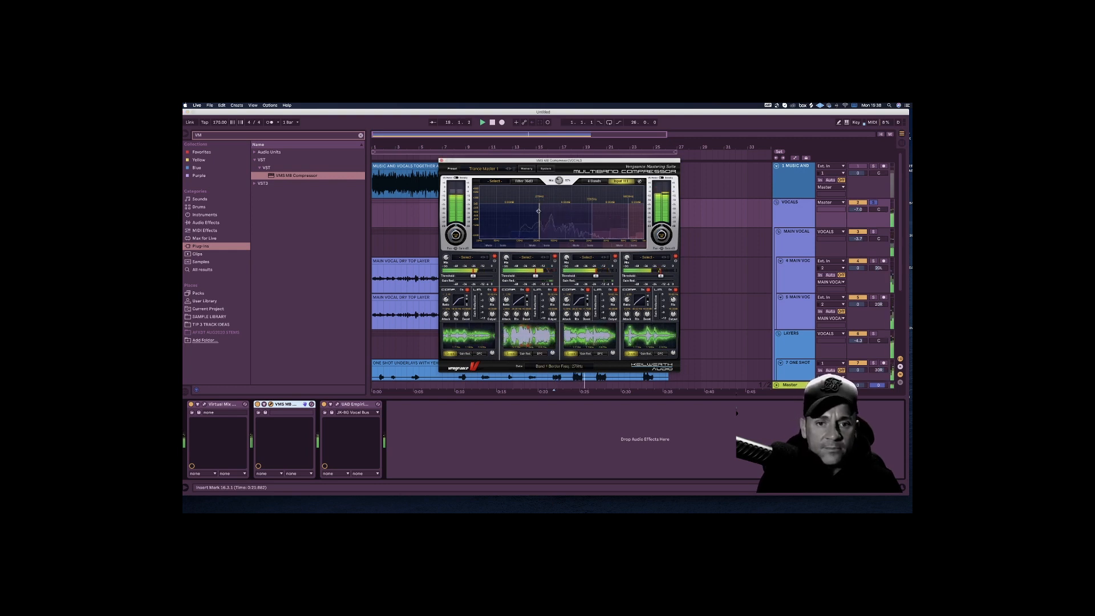
pyautogui.moveTo(519, 213); pyautogui.dragTo(520, 213)
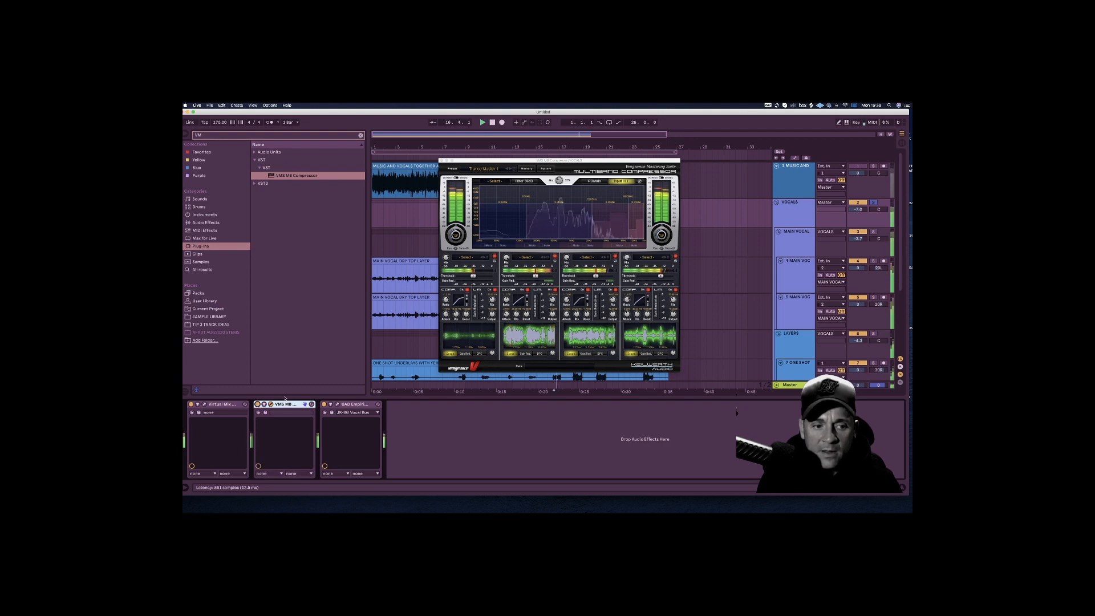
pyautogui.moveTo(560, 180); pyautogui.dragTo(562, 186)
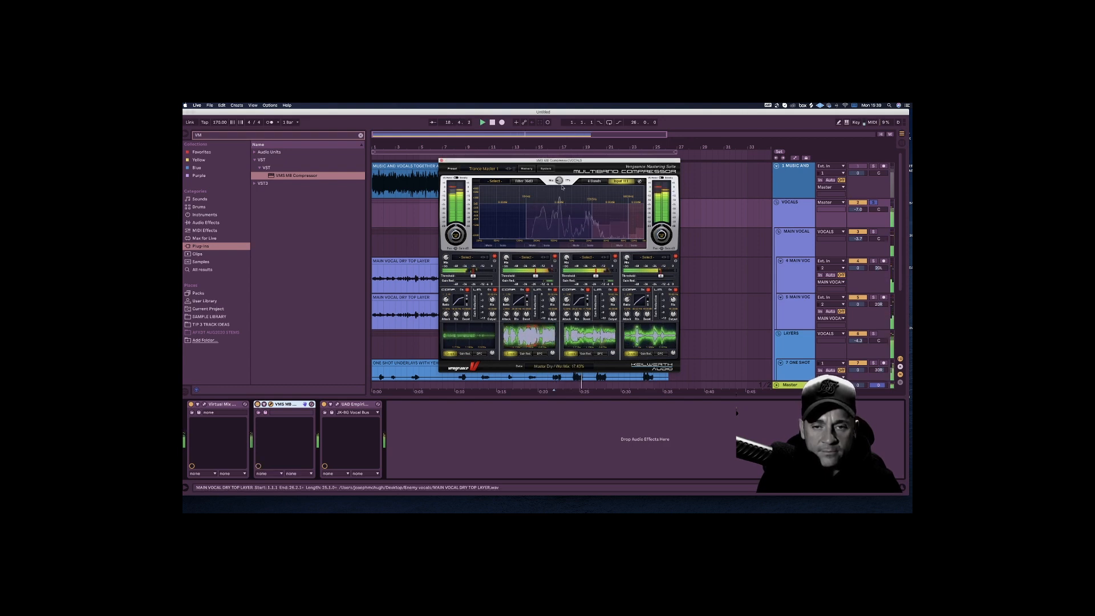
pyautogui.press('space')
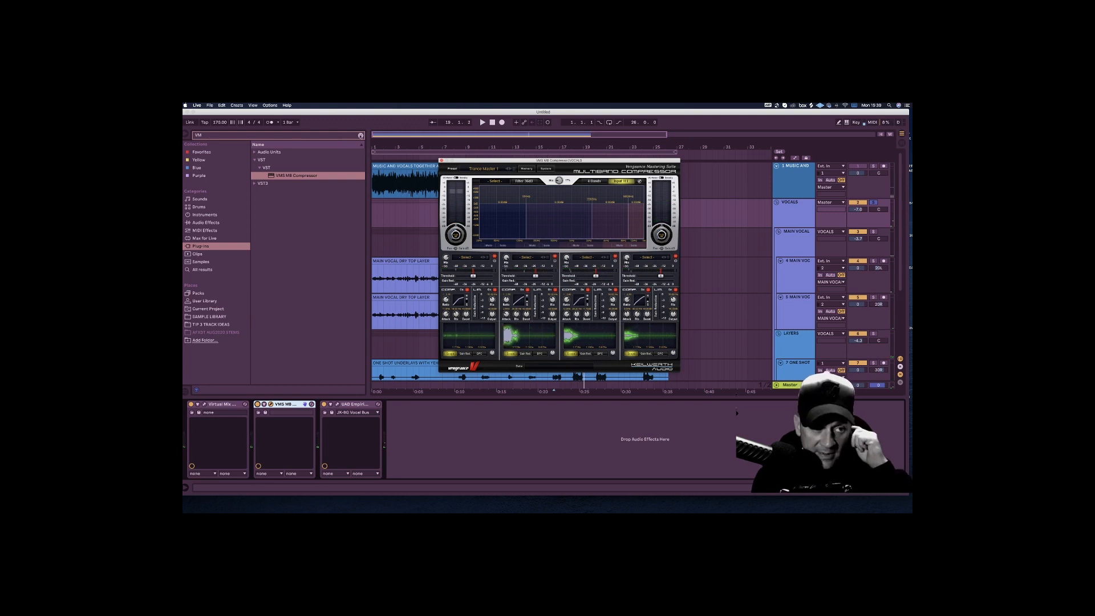
# Step: Clear the plug-in search and delete VMS MB Compressor from the VOCALS chain
pyautogui.click(207, 136)
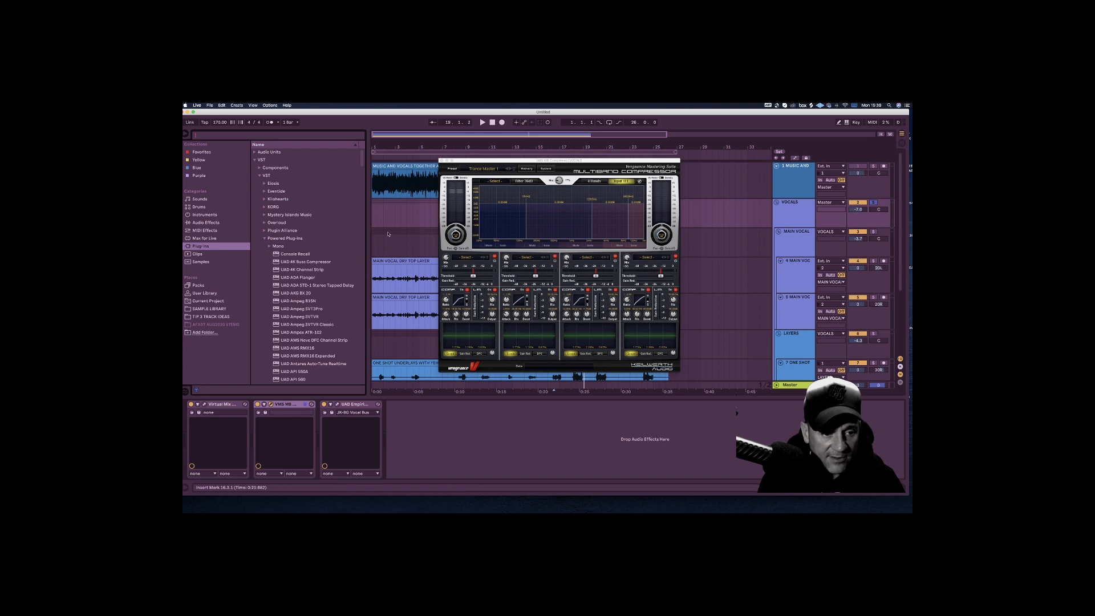
pyautogui.click(295, 405)
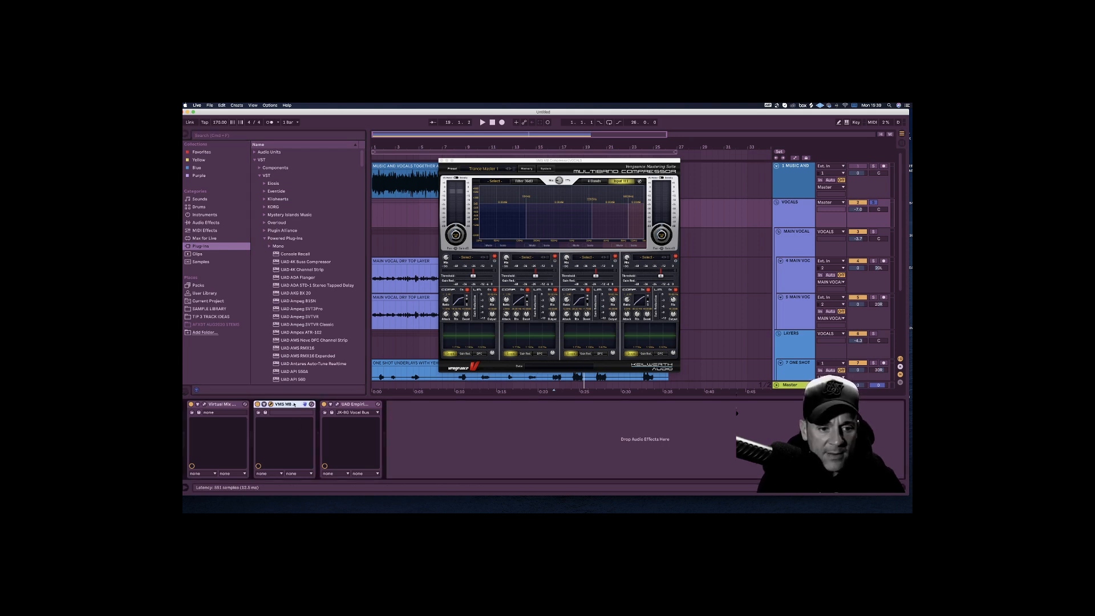
pyautogui.press('Delete')
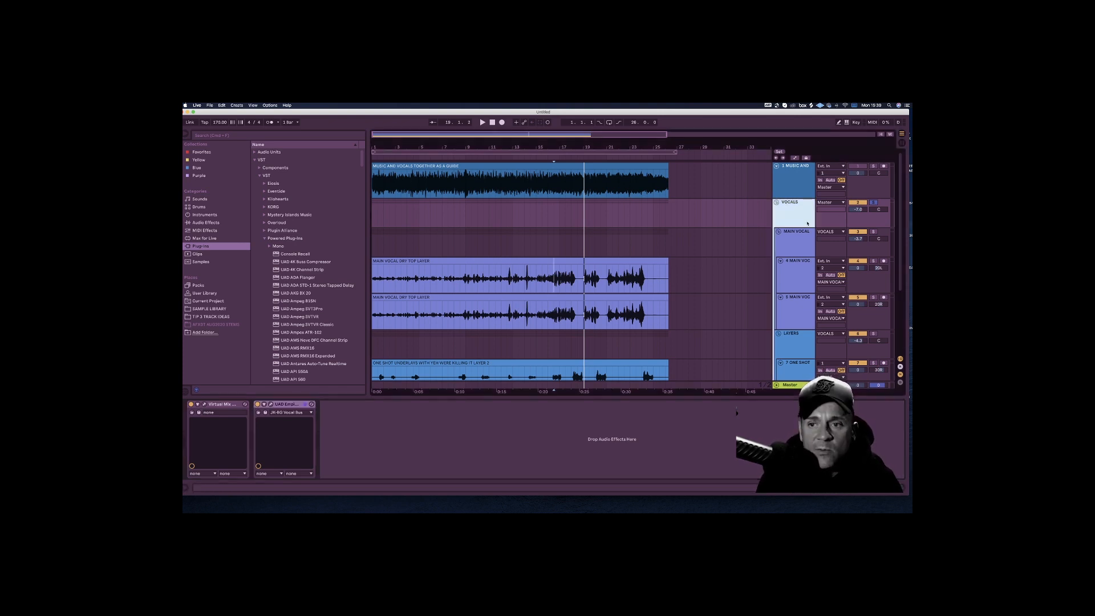
# Step: Search the plug-ins for PRO- and load FabFilter Pro-Q 3 after the Distressor on VOCALS
pyautogui.click(206, 223)
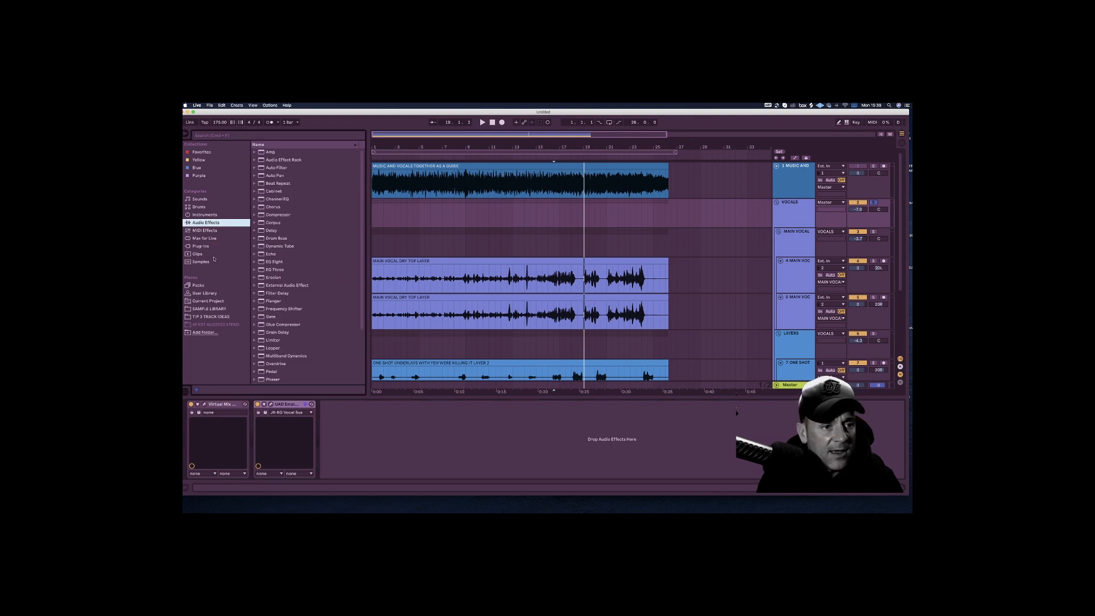
pyautogui.click(201, 246)
pyautogui.click(210, 137)
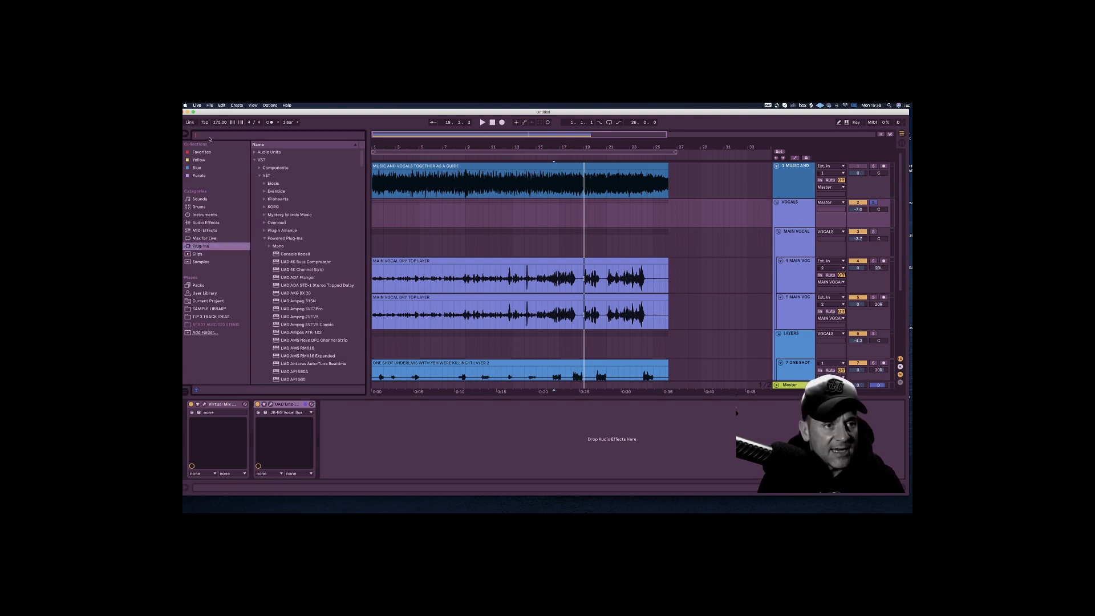
pyautogui.write('PRO-')
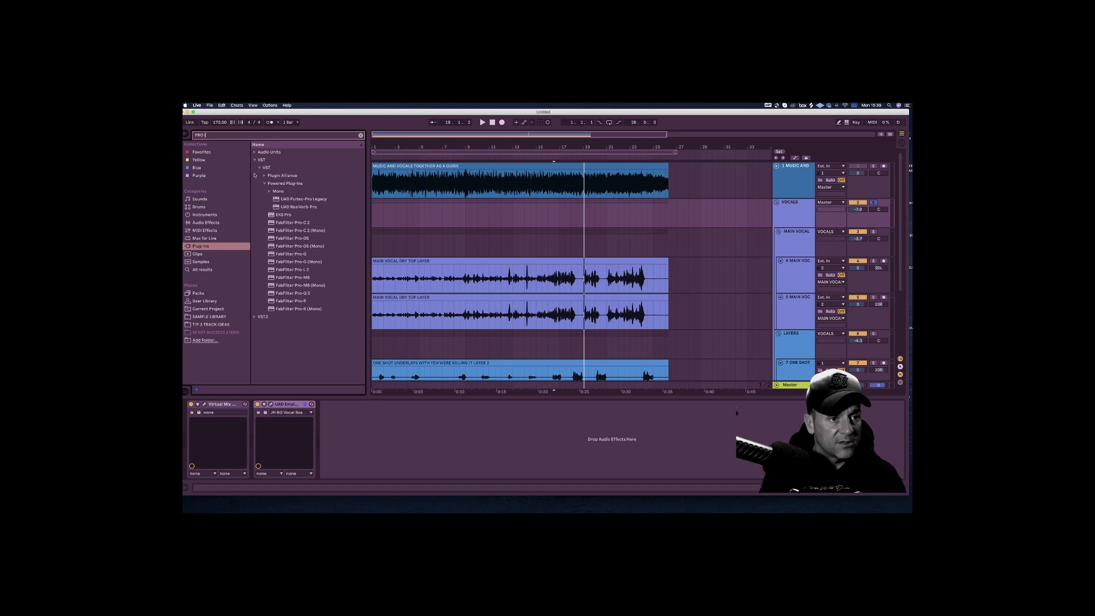
pyautogui.moveTo(300, 295); pyautogui.dragTo(342, 431)
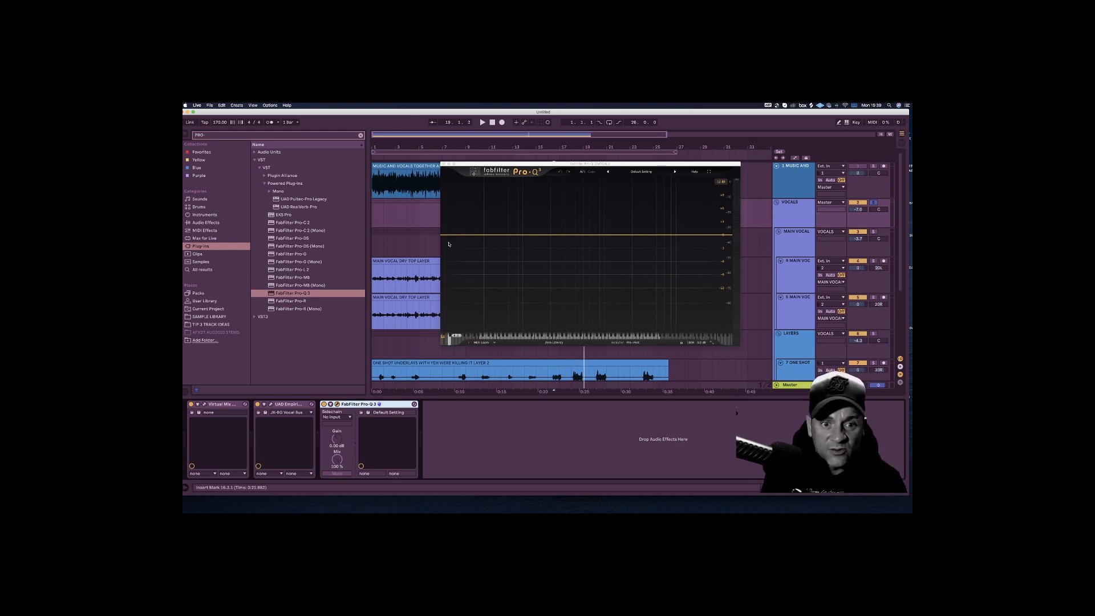
# Step: Add a low-cut band in Pro-Q 3 and raise its cutoff to the vocals' low end while auditioning
pyautogui.press('space')
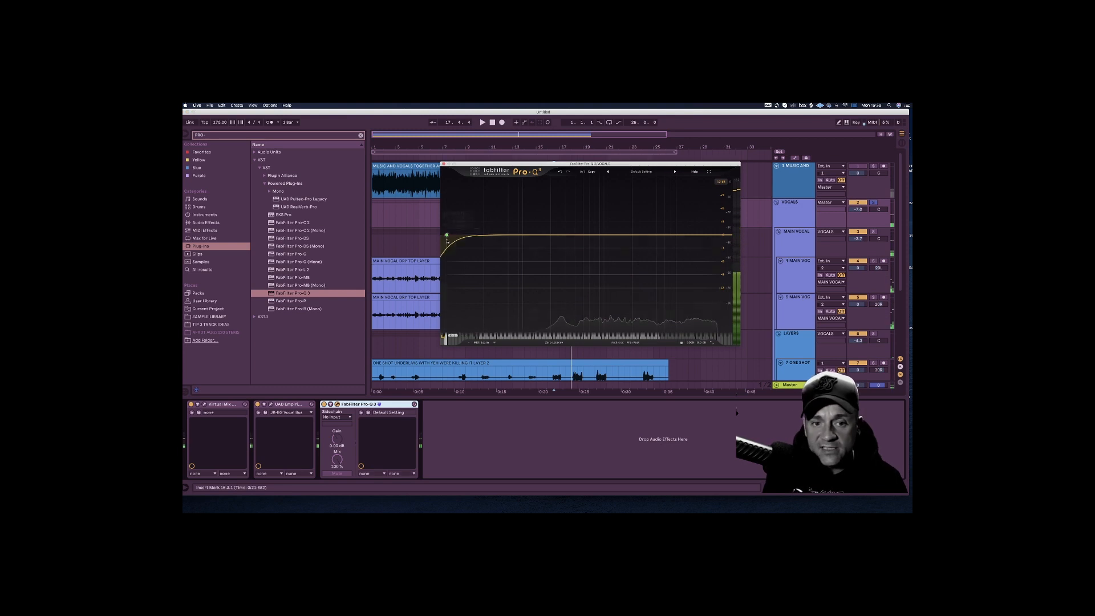
pyautogui.click(447, 235)
pyautogui.press('space')
pyautogui.moveTo(447, 235); pyautogui.dragTo(541, 235)
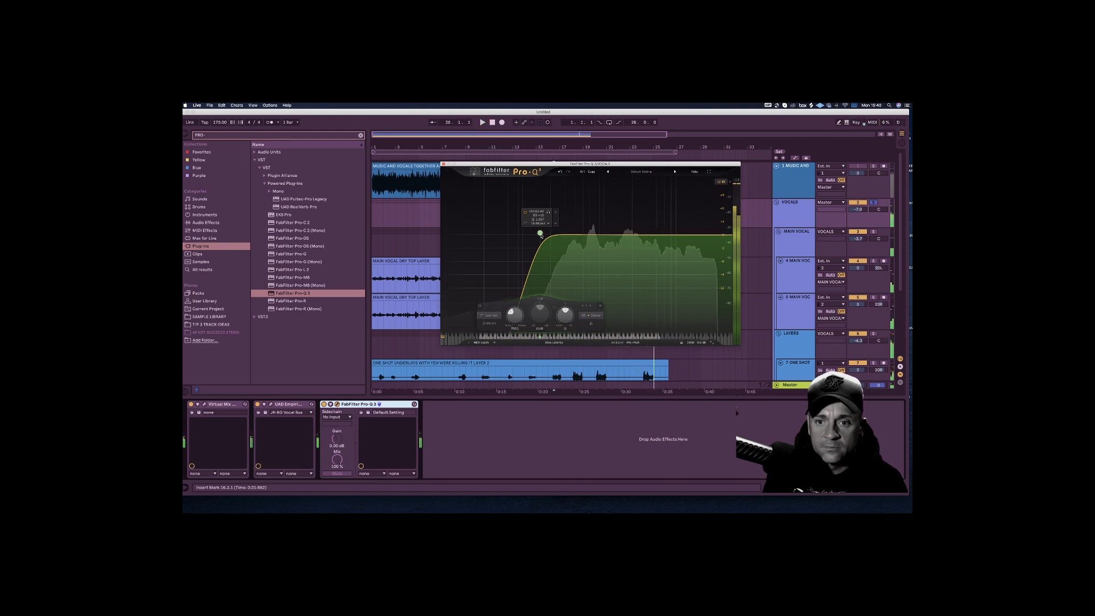
# Step: Close the Pro-Q 3 window and audition the vocals from around bar 13
pyautogui.click(444, 164)
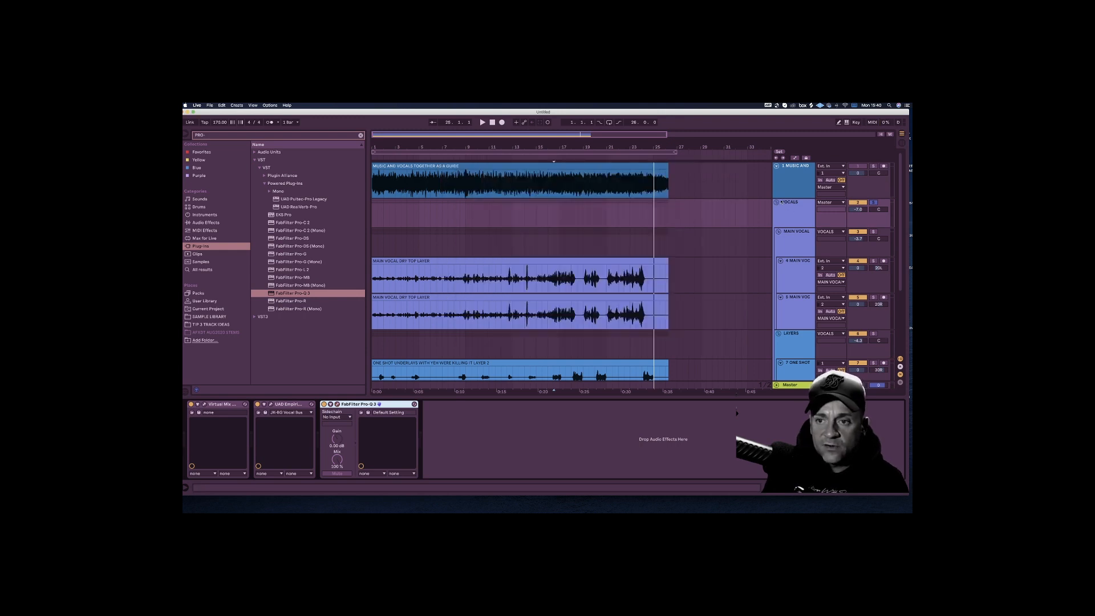
pyautogui.moveTo(430, 217); pyautogui.dragTo(424, 218)
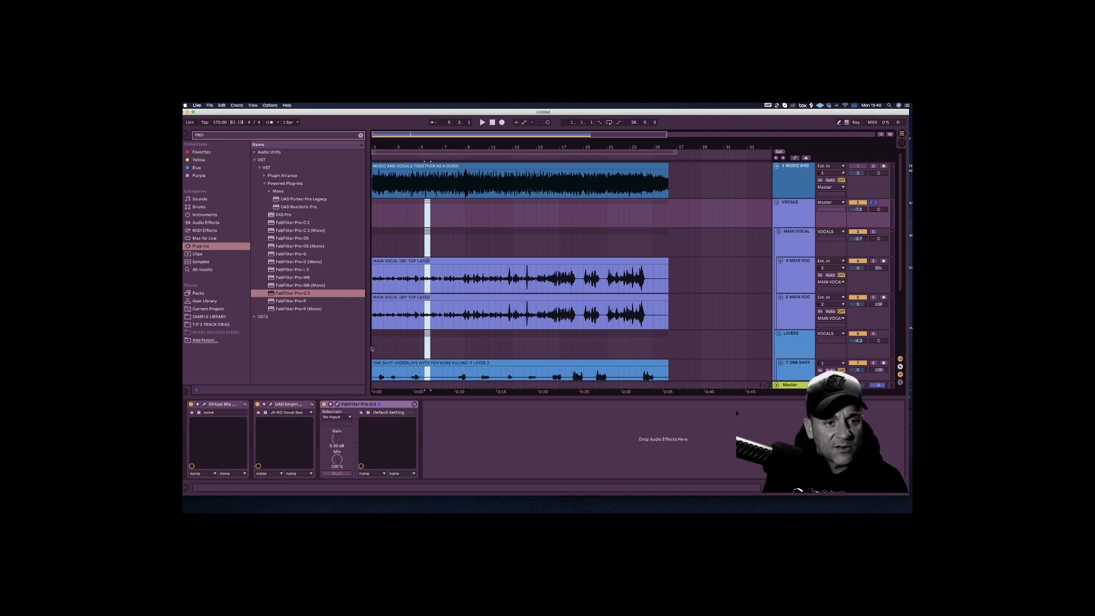
pyautogui.click(519, 286)
pyautogui.press('space')
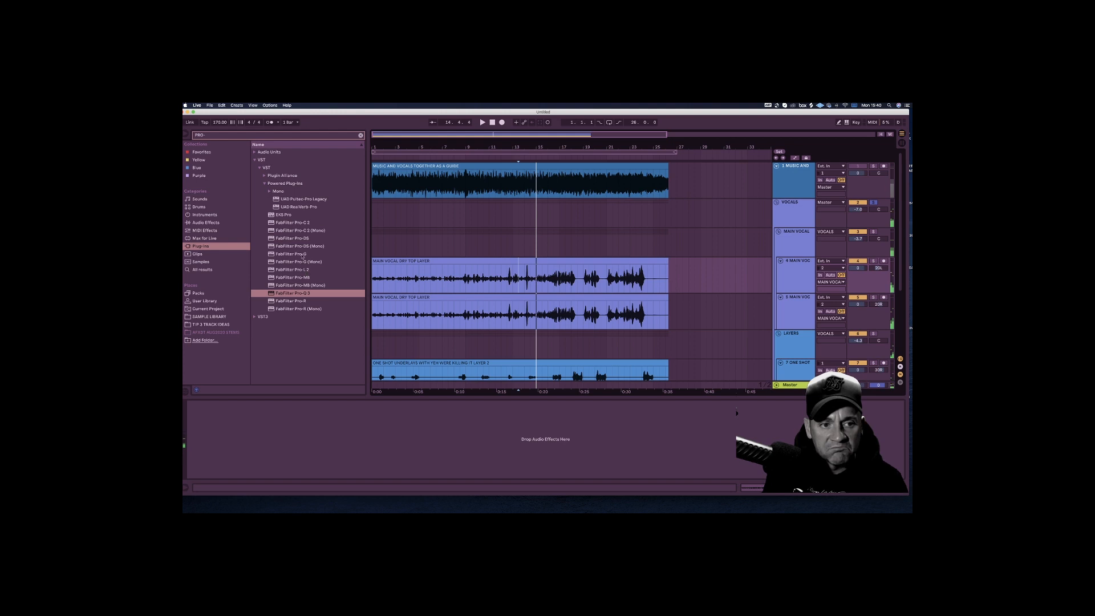
# Step: Search the plug-ins for DE, try RX 7 De-ess on VOCALS in demo mode, and remove it from the chain
pyautogui.click(209, 134)
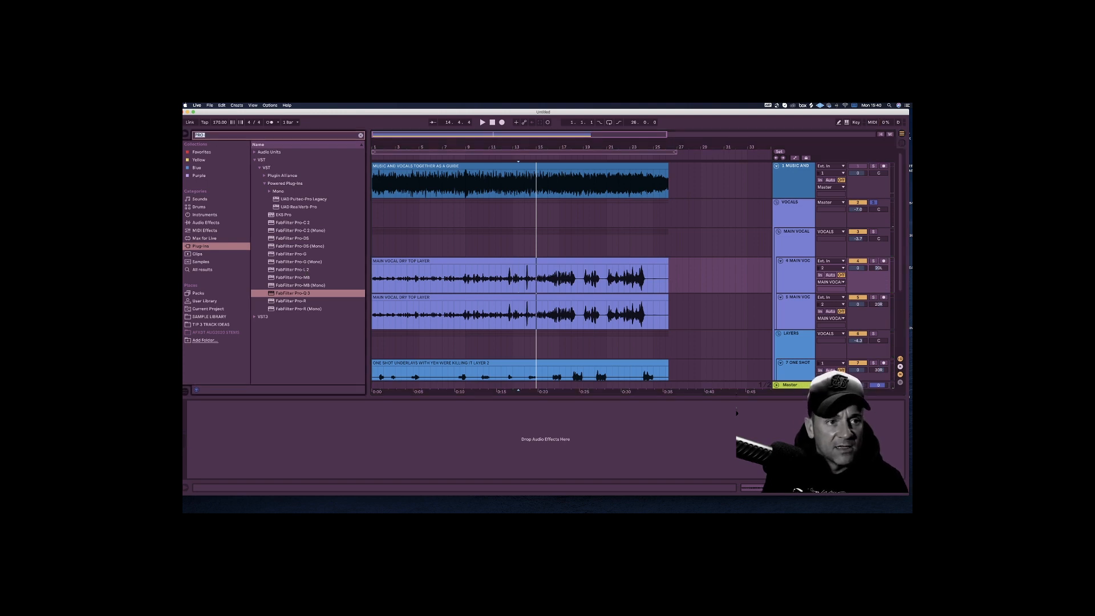
pyautogui.write('DE')
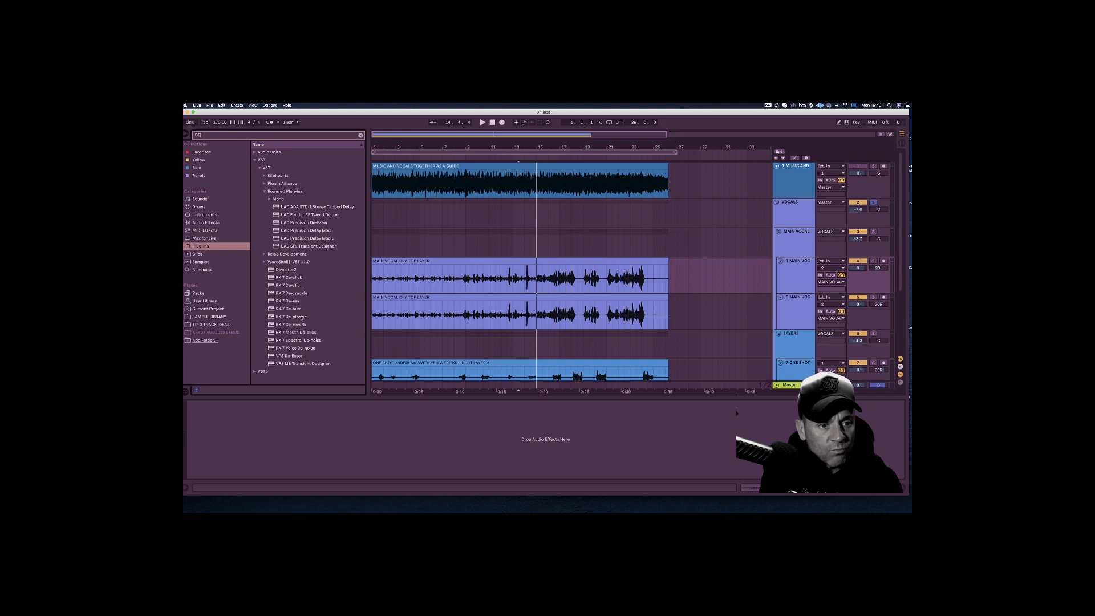
pyautogui.click(289, 303)
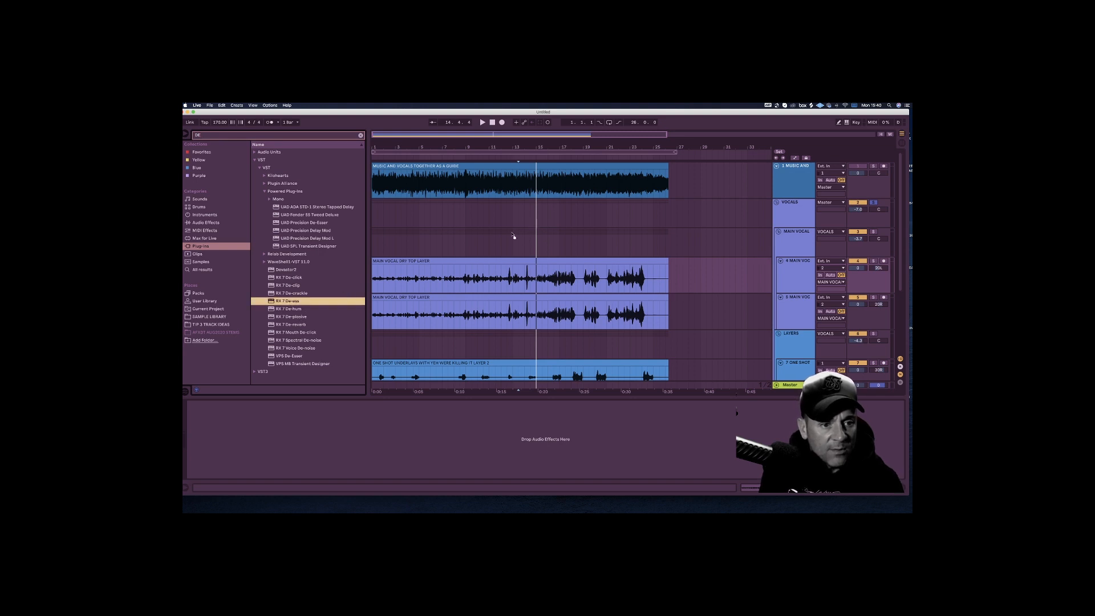
pyautogui.moveTo(502, 217); pyautogui.dragTo(503, 218)
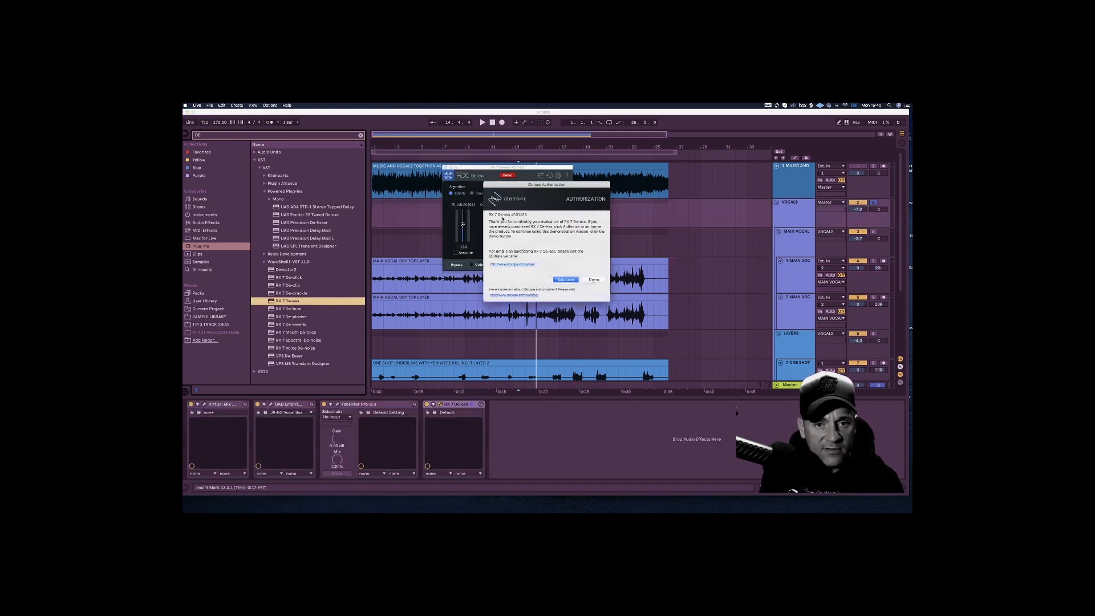
pyautogui.click(595, 280)
pyautogui.click(460, 417)
pyautogui.press('Delete')
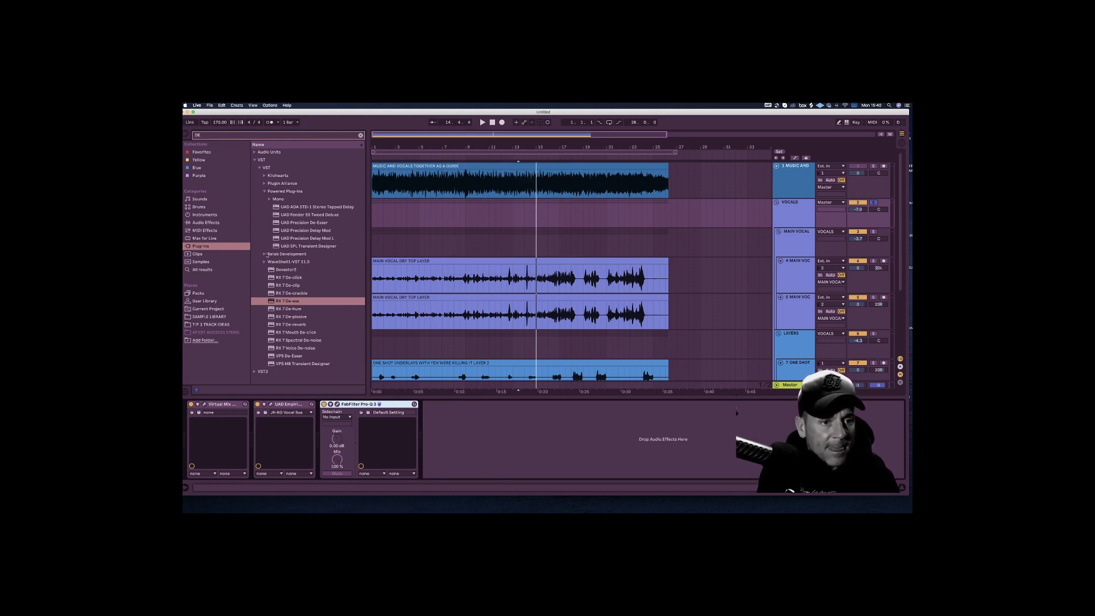
# Step: Look through the plug-in folders in the results and replace the plug-in search with SLATE
pyautogui.click(266, 254)
pyautogui.click(265, 184)
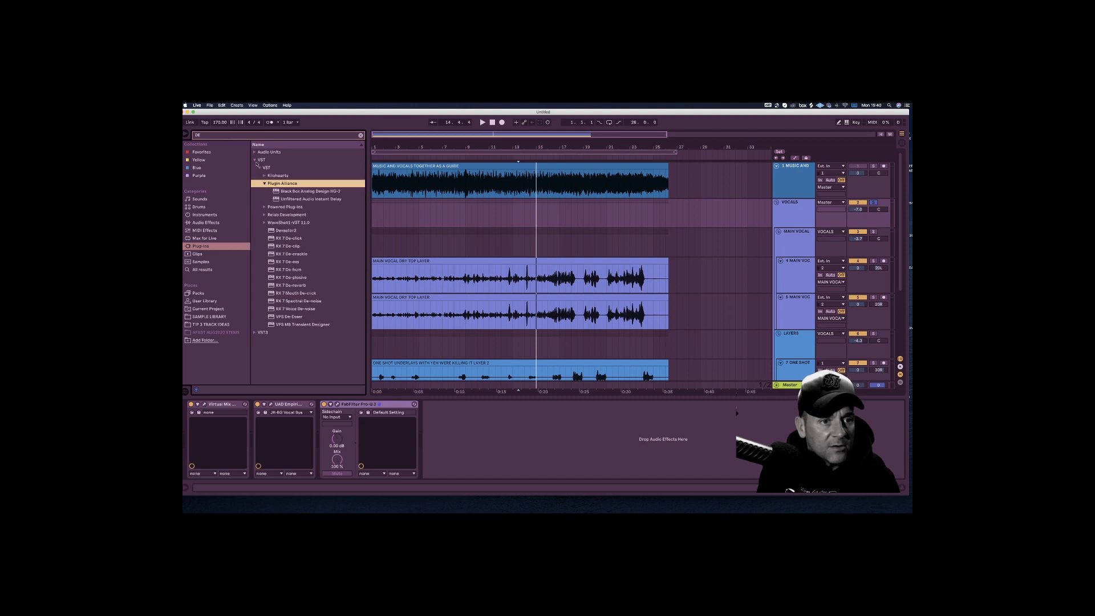
pyautogui.click(256, 162)
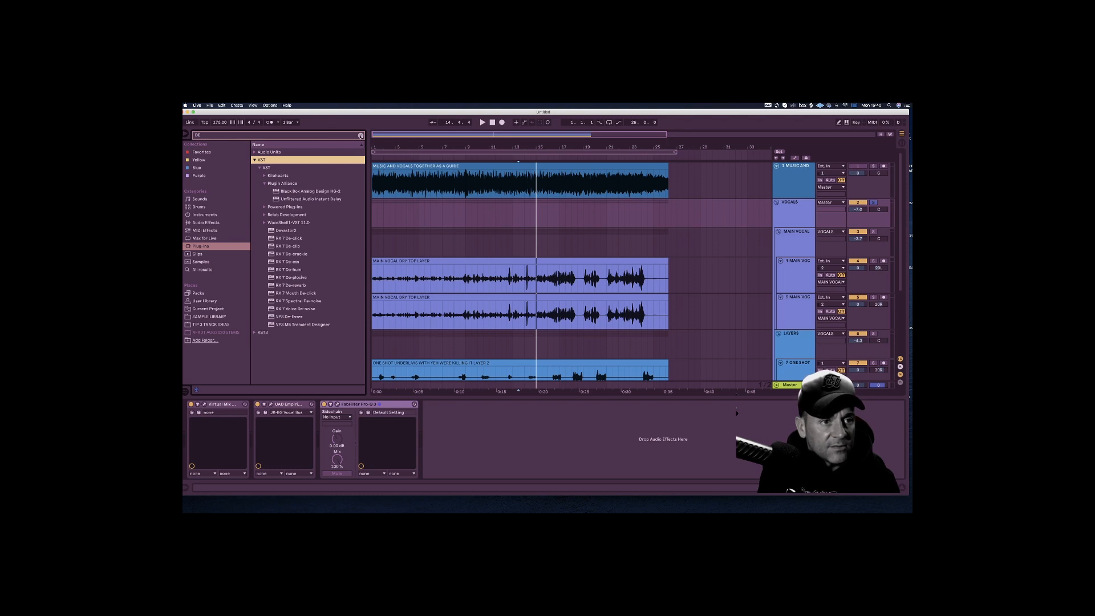
pyautogui.click(360, 135)
pyautogui.write('S')
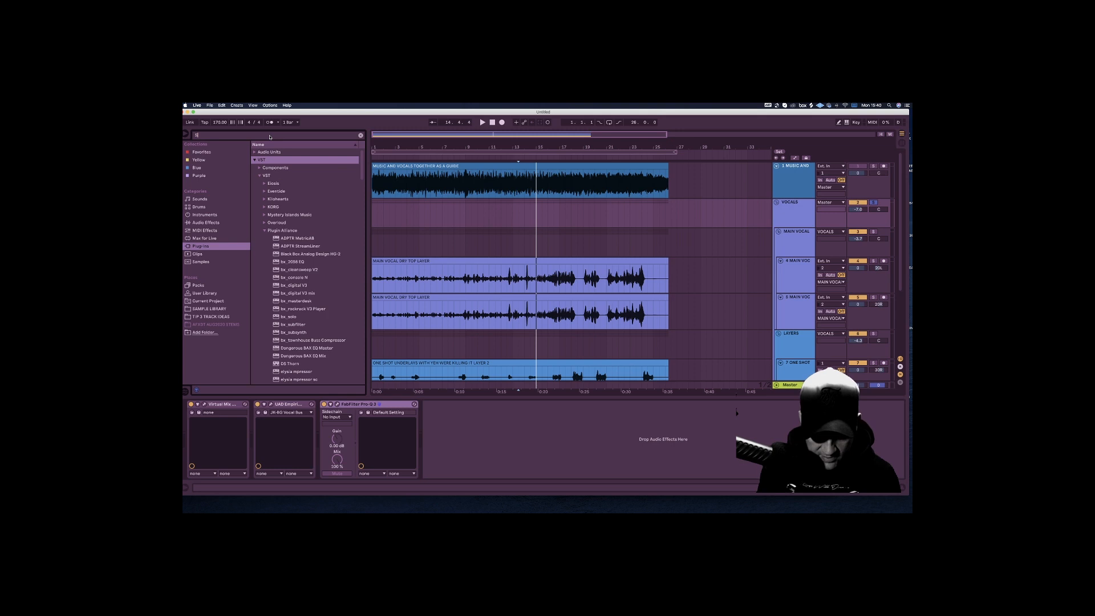
pyautogui.write('LATE')
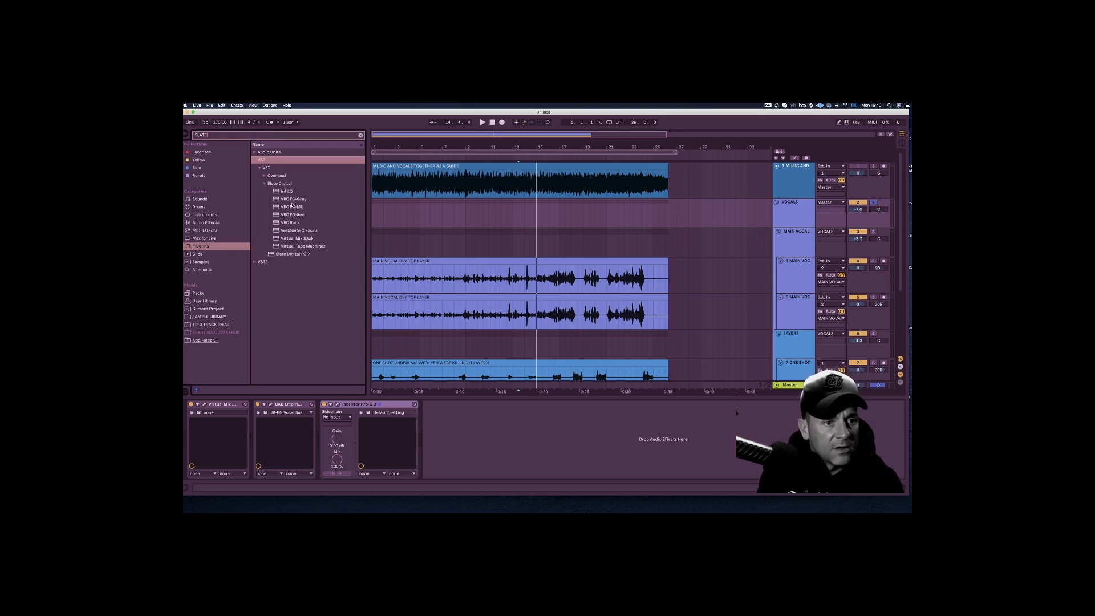
# Step: Insert Slate Digital Inf EQ between Virtual Mix Rack and the Distressor on VOCALS
pyautogui.click(288, 193)
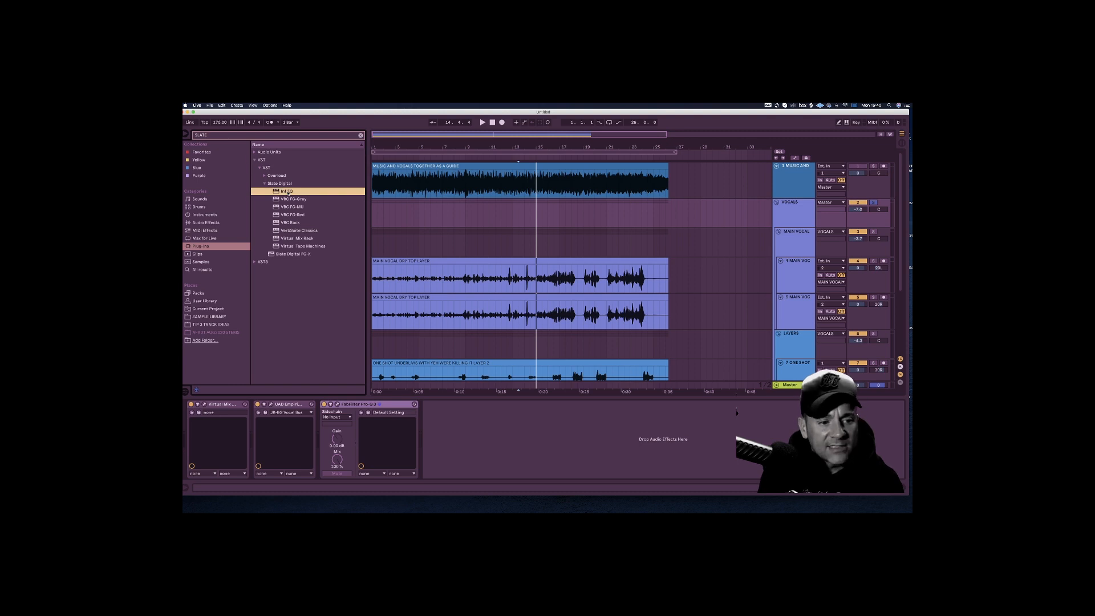
pyautogui.moveTo(288, 193); pyautogui.dragTo(197, 473)
pyautogui.moveTo(206, 425); pyautogui.dragTo(260, 417)
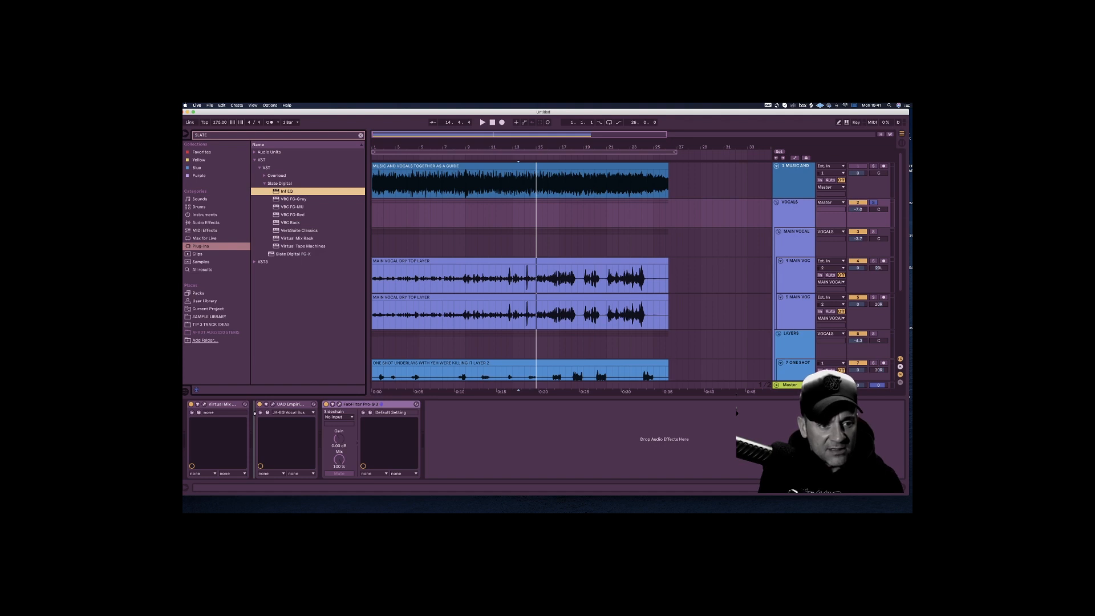
pyautogui.moveTo(256, 413); pyautogui.dragTo(256, 414)
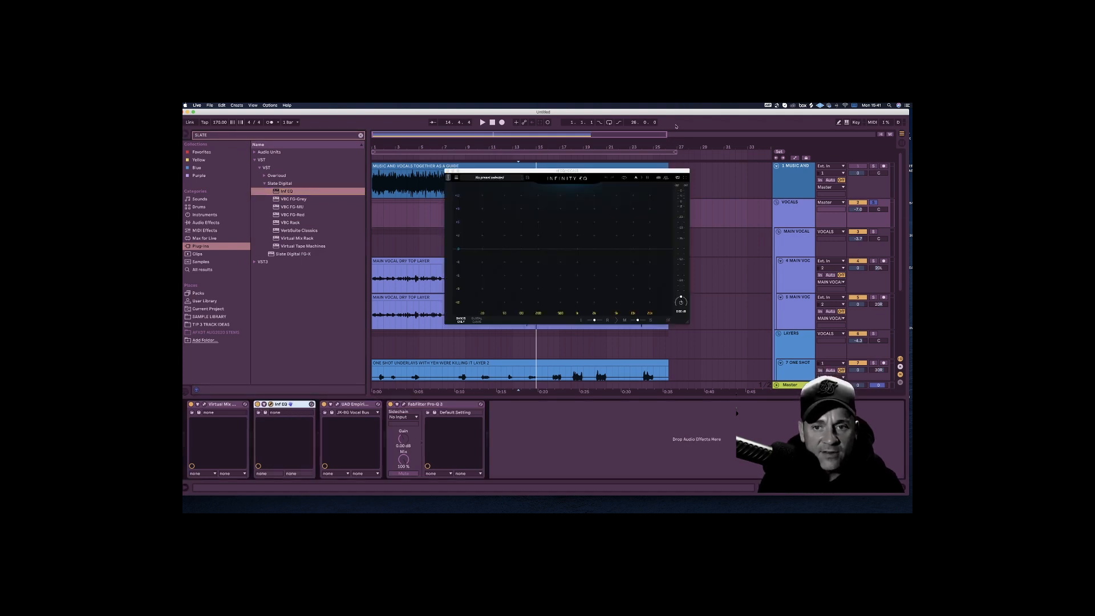
# Step: Open Infinity EQ's preset browser, look through the Effects presets and enlarge the plug-in window
pyautogui.click(562, 179)
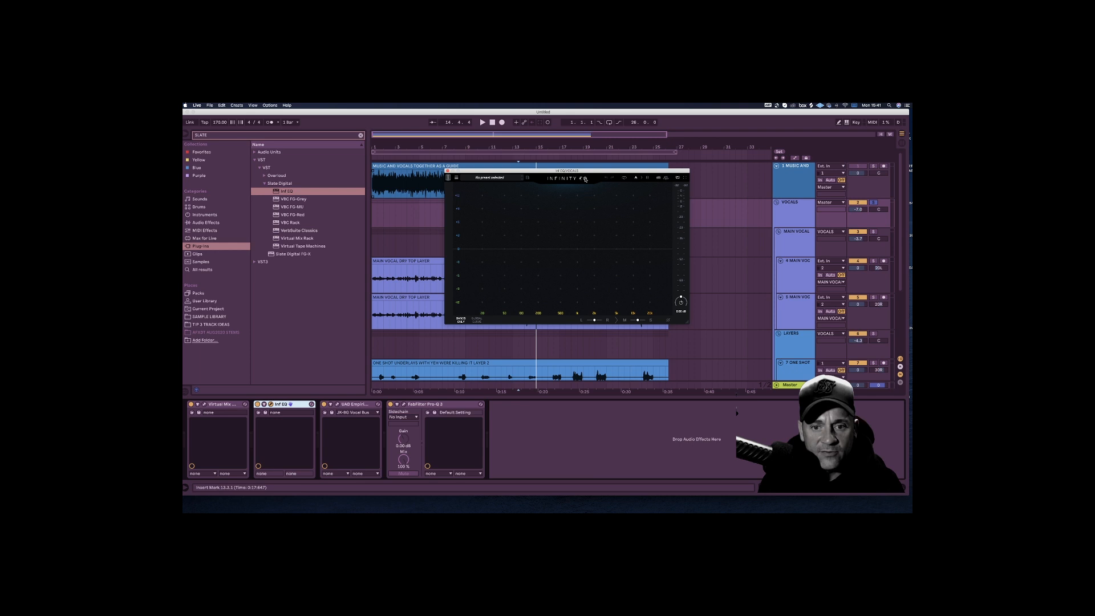
pyautogui.click(512, 180)
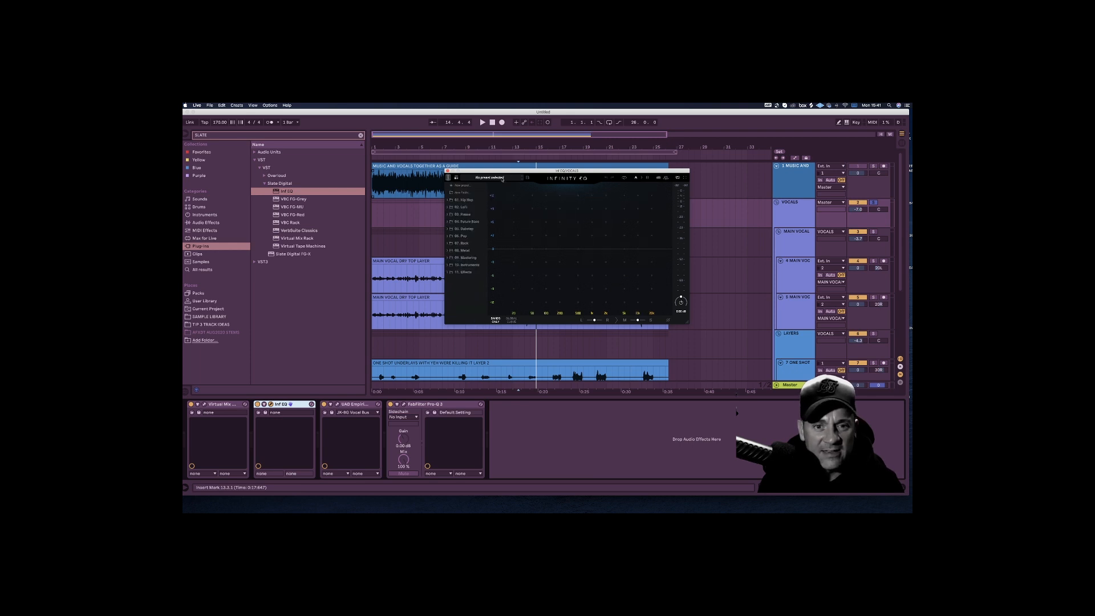
pyautogui.click(460, 273)
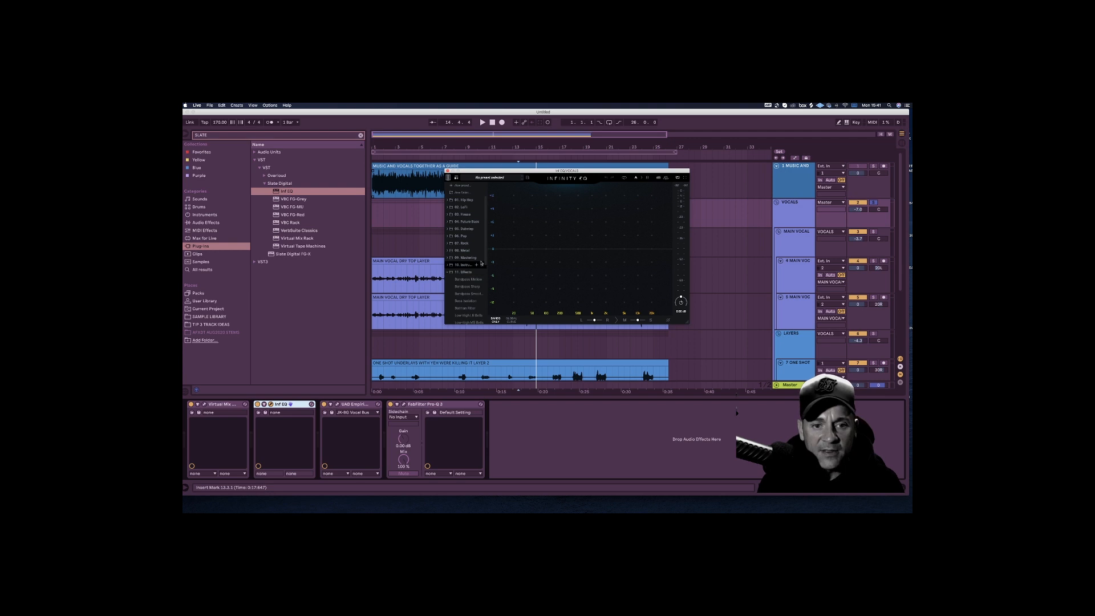
pyautogui.moveTo(486, 237); pyautogui.dragTo(478, 275)
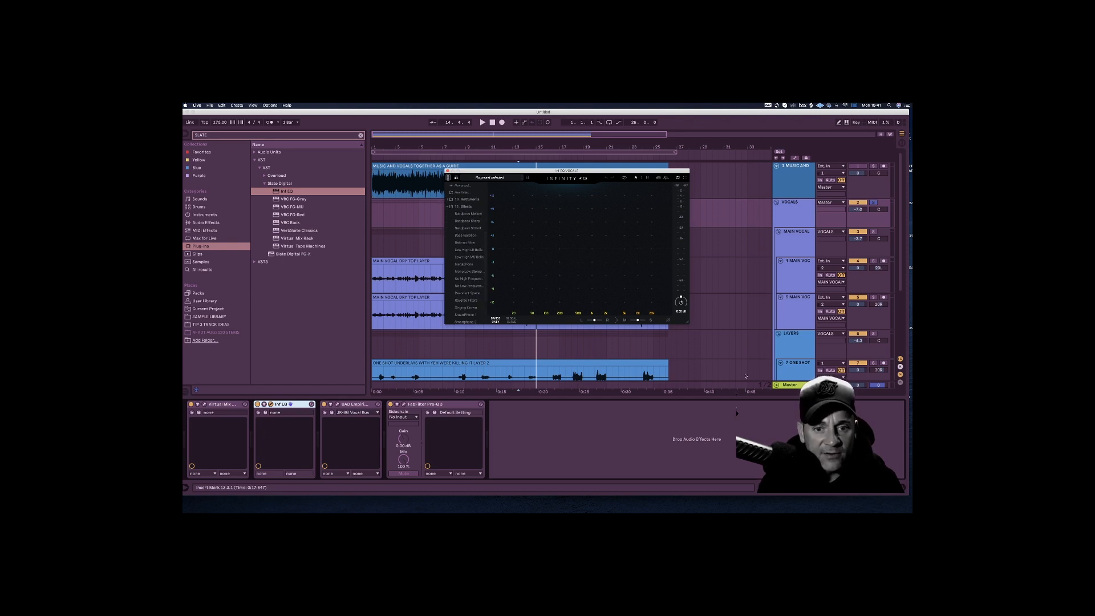
pyautogui.moveTo(691, 324); pyautogui.dragTo(739, 349)
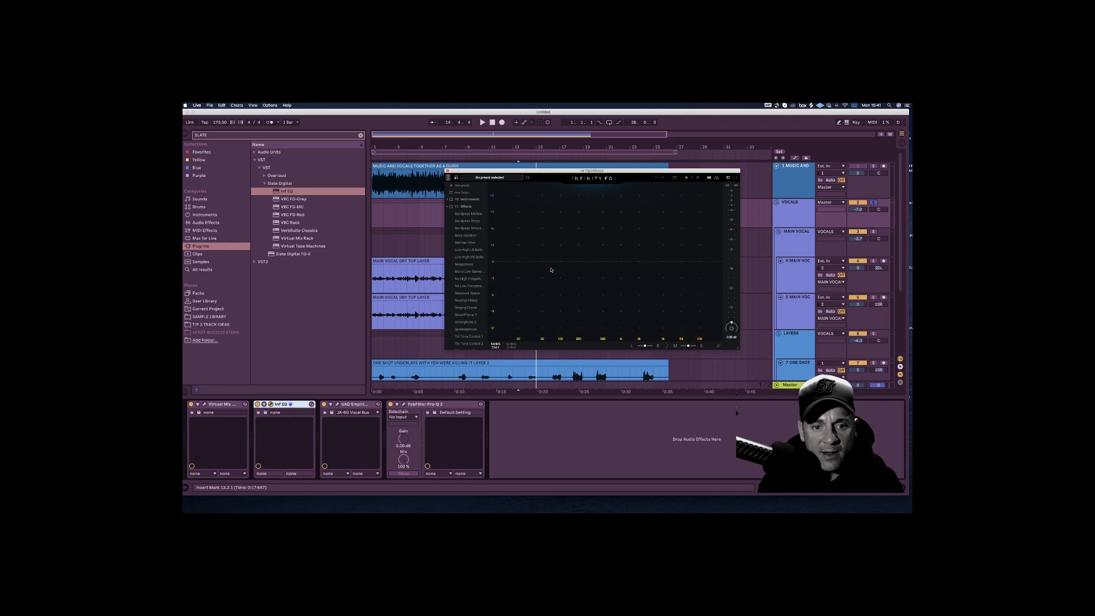
pyautogui.scroll(-3, 484, 280)
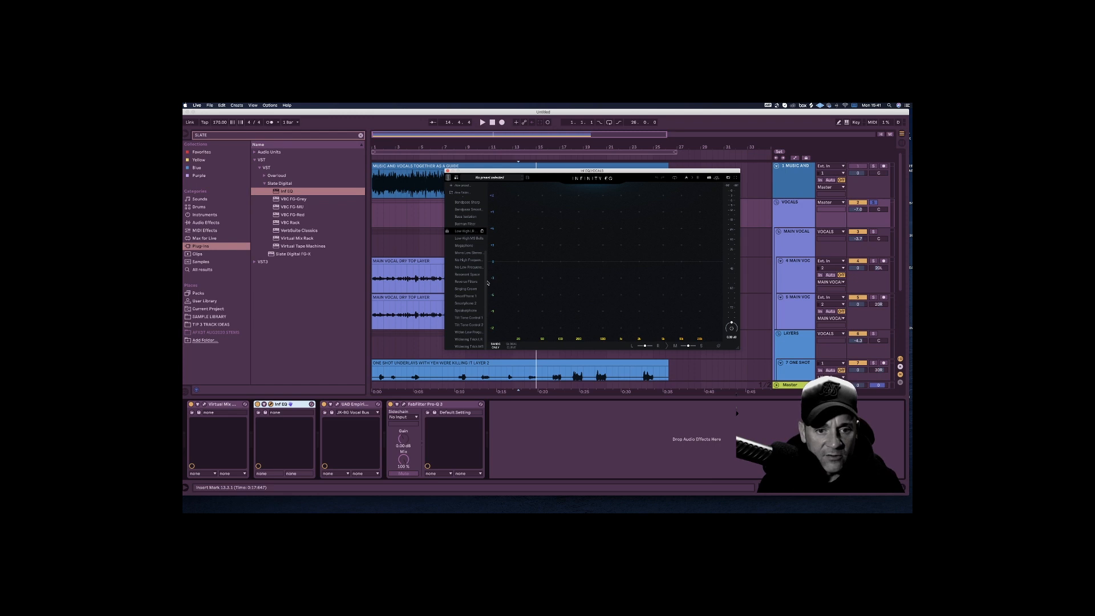
pyautogui.scroll(5, 485, 262)
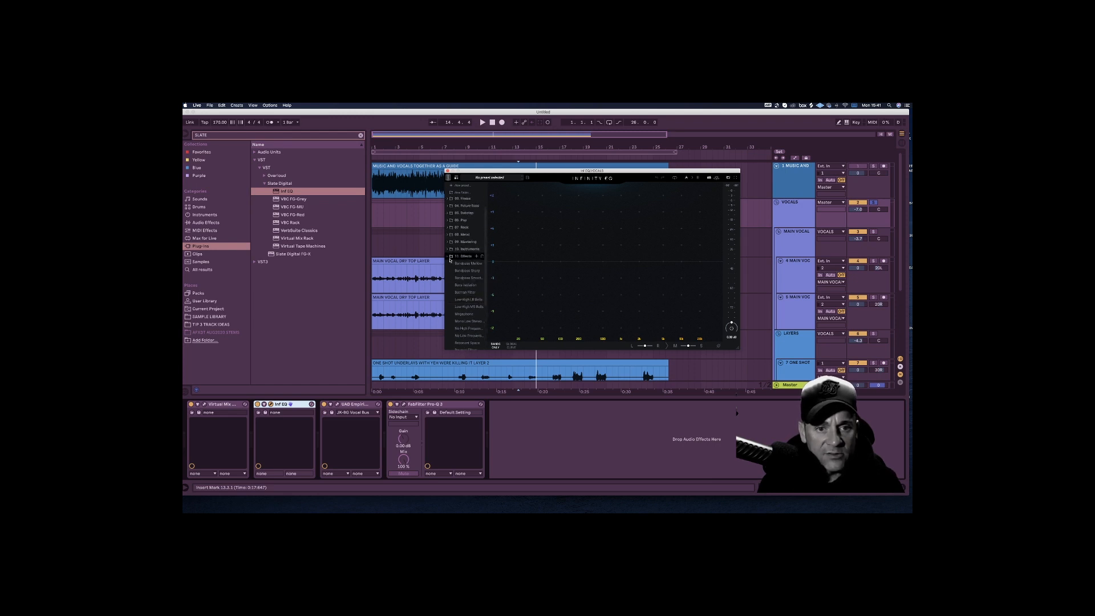
# Step: Load the Vocal Monster preset from Infinity EQ's 08. Metal folder and start playback to audition it
pyautogui.click(448, 235)
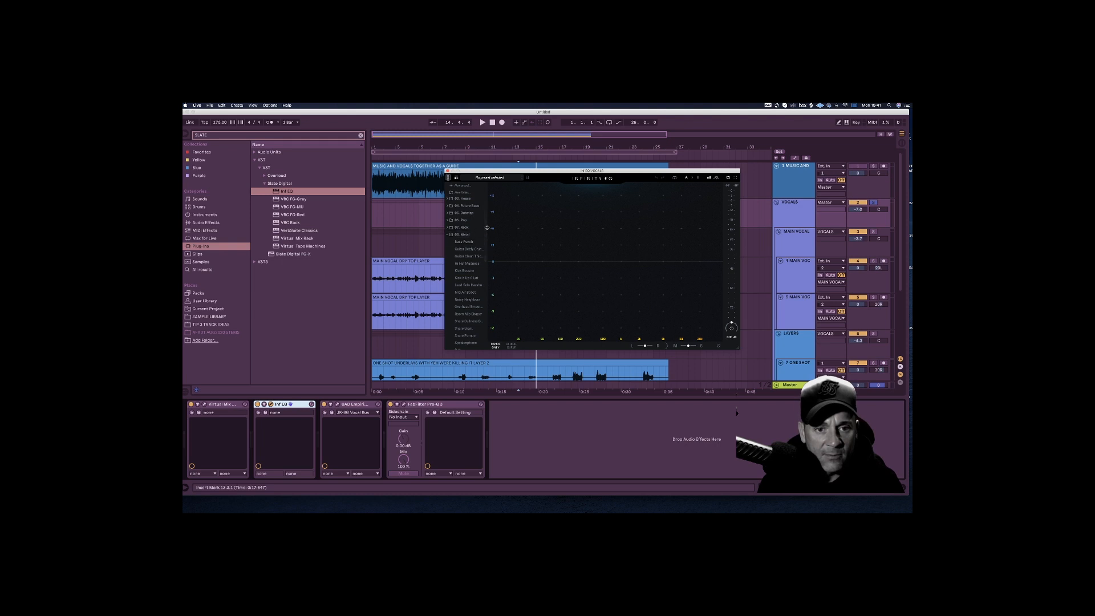
pyautogui.scroll(-10, 483, 266)
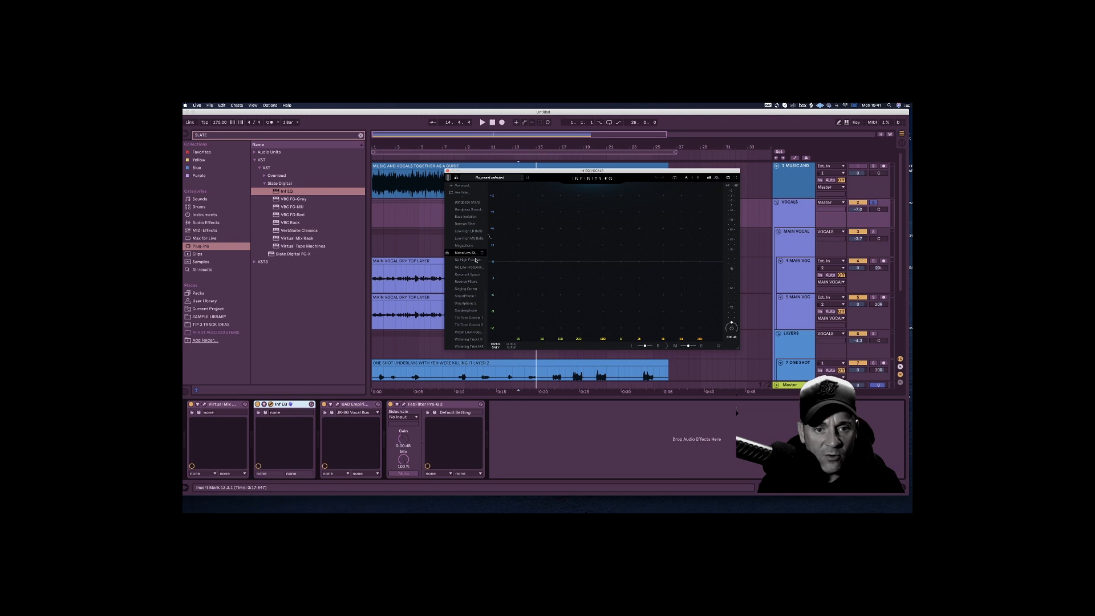
pyautogui.scroll(1, 476, 275)
pyautogui.scroll(5, 476, 274)
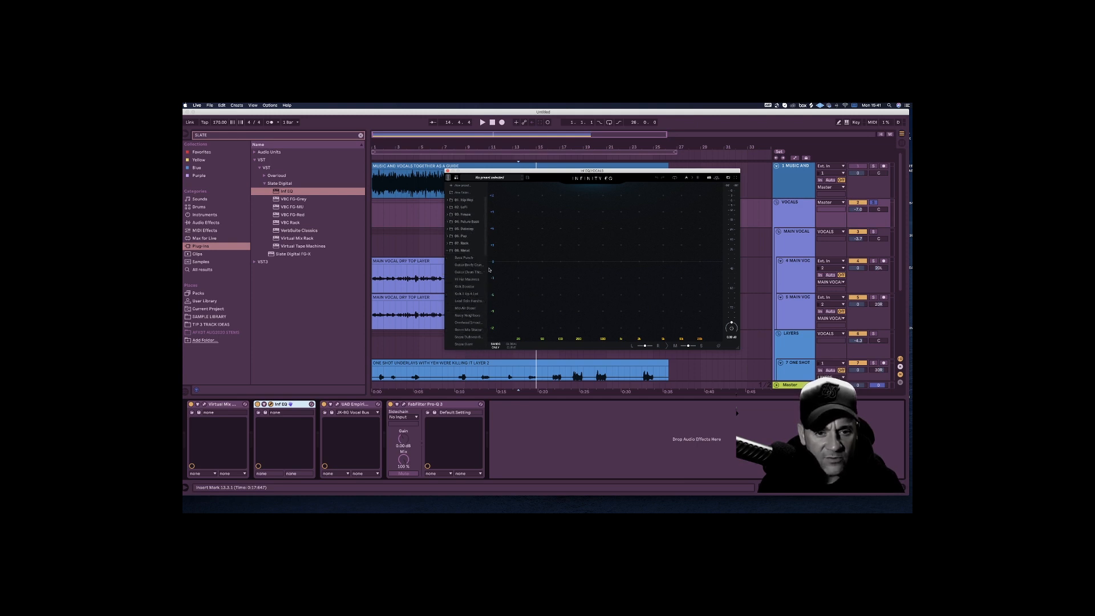
pyautogui.scroll(-5, 485, 249)
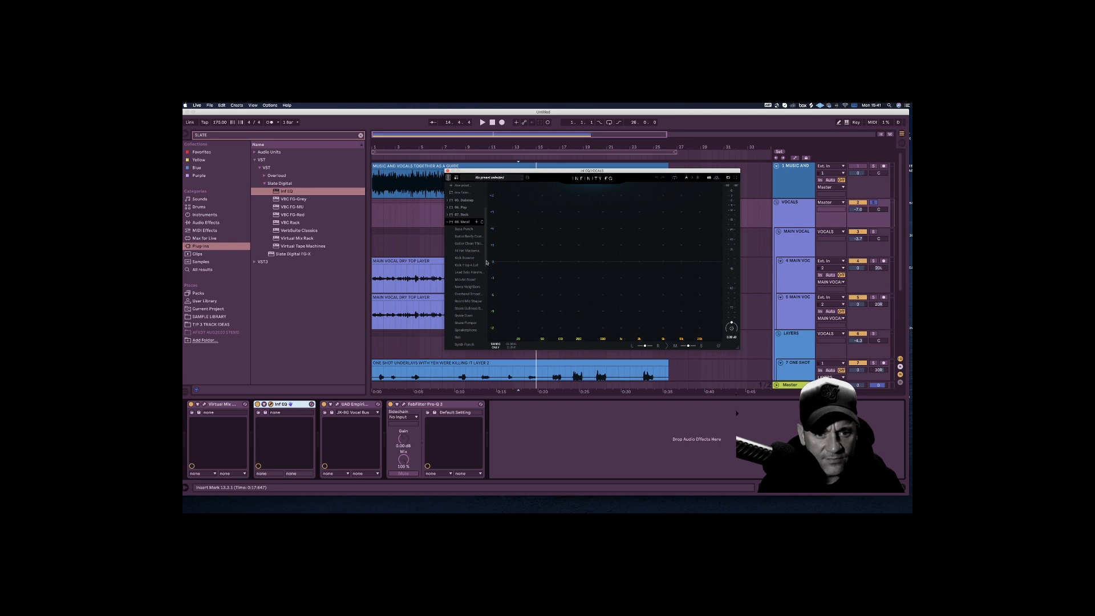
pyautogui.moveTo(488, 276); pyautogui.dragTo(488, 279)
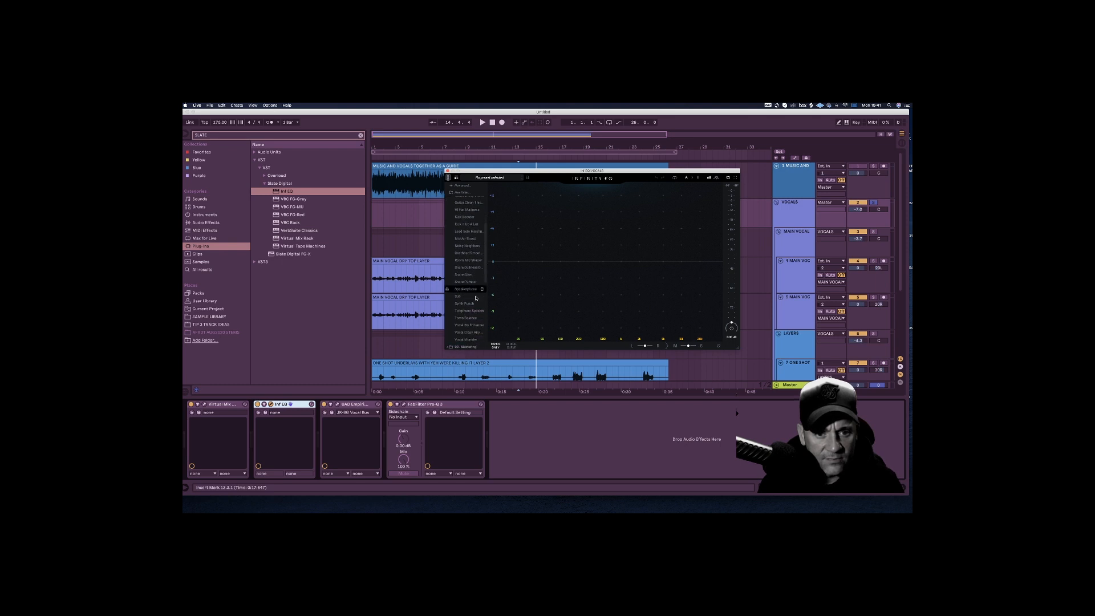
pyautogui.click(469, 340)
pyautogui.press('space')
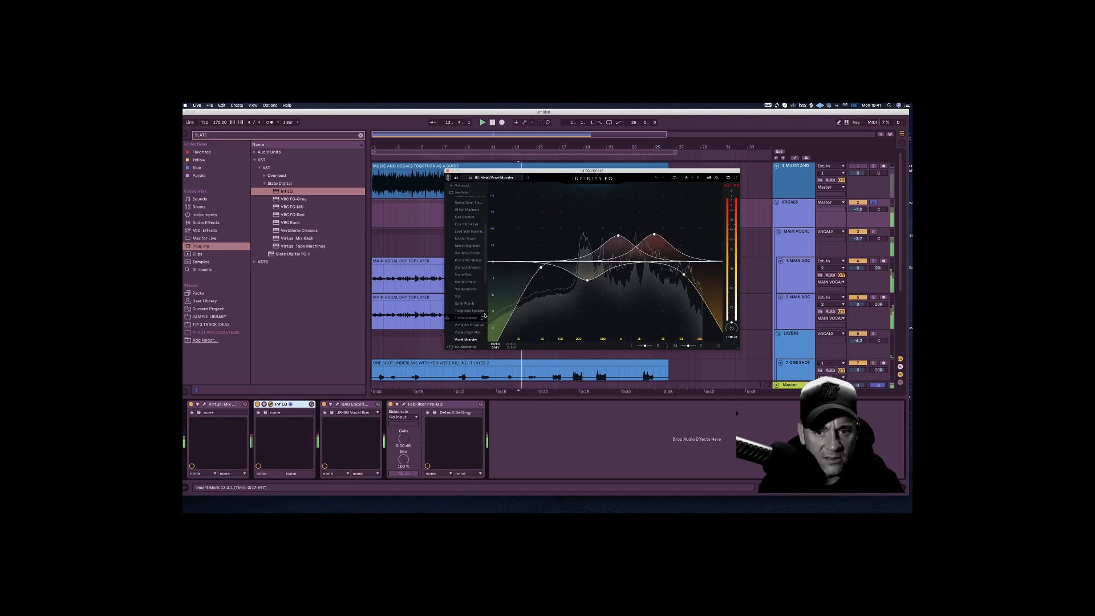
# Step: Lower the frequency and boost of Infinity EQ's first raised bell, compare with the device bypassed, and close its window
pyautogui.moveTo(600, 234); pyautogui.dragTo(586, 243)
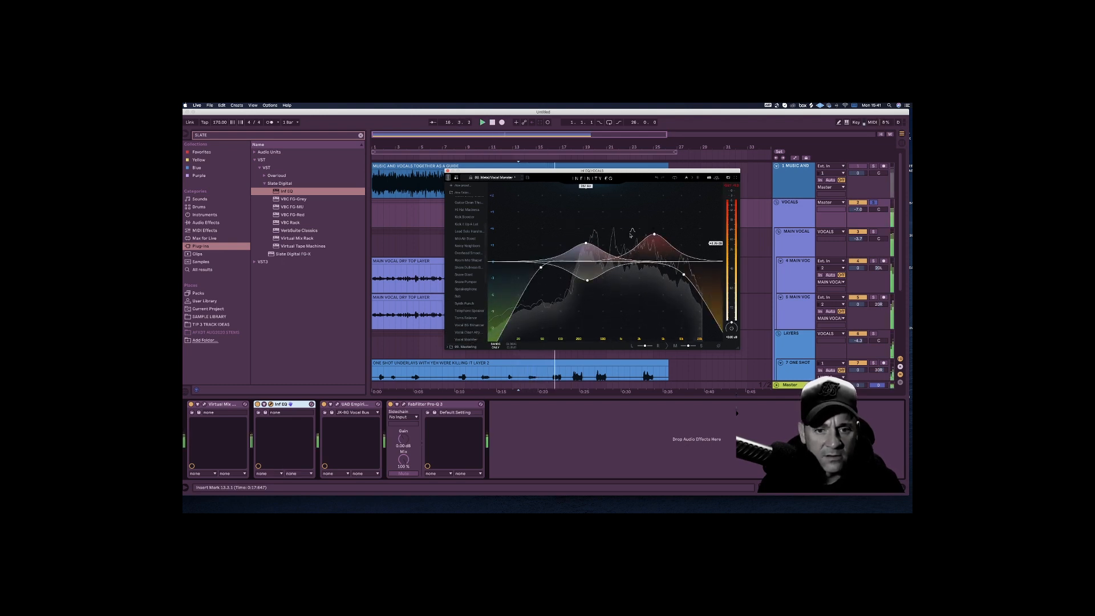
pyautogui.click(257, 404)
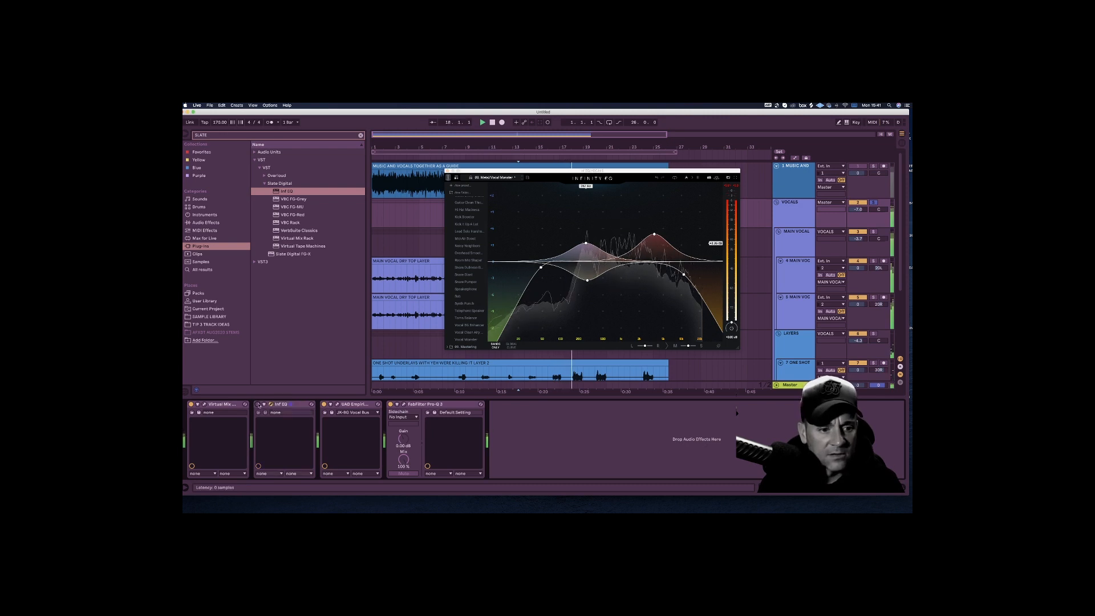
pyautogui.click(257, 404)
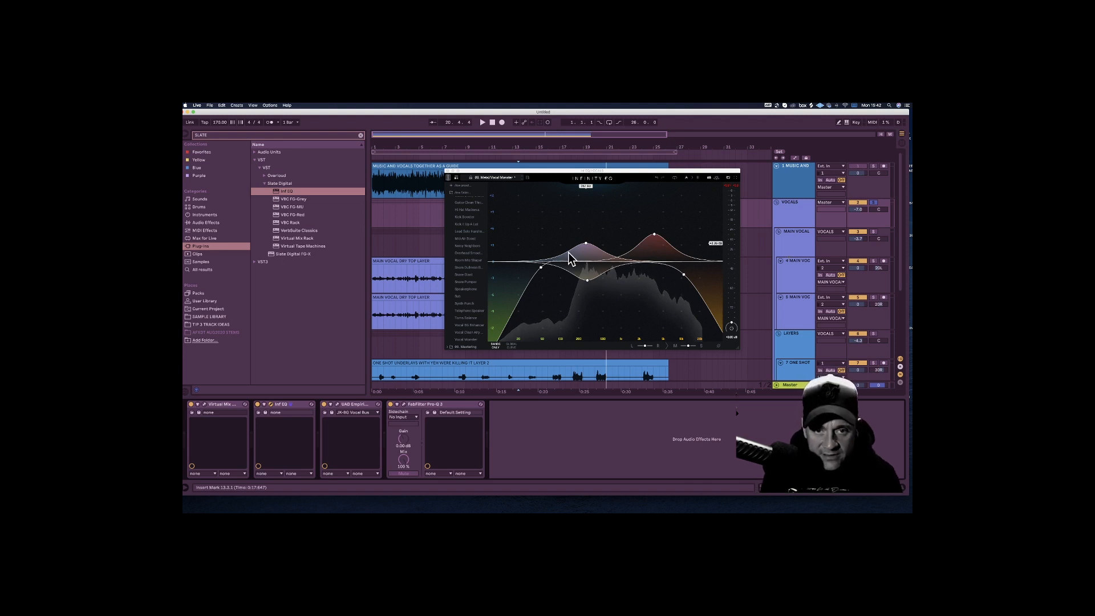
pyautogui.click(448, 170)
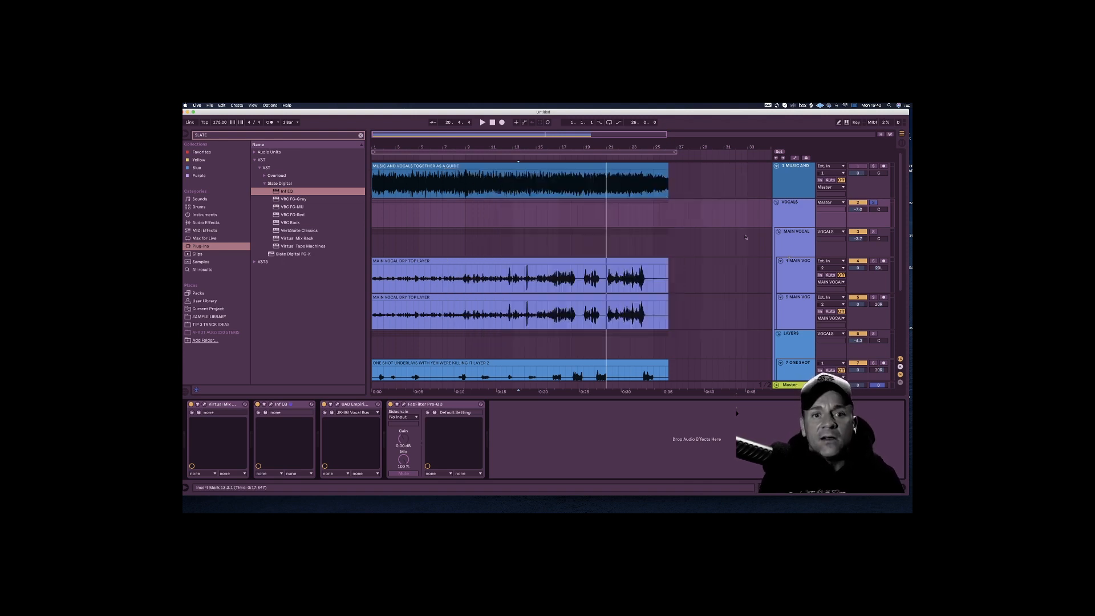
# Step: Collapse the VOCALS group, select Inf EQ in its chain, and select the time range of the arrangement loop
pyautogui.moveTo(683, 337); pyautogui.dragTo(649, 281)
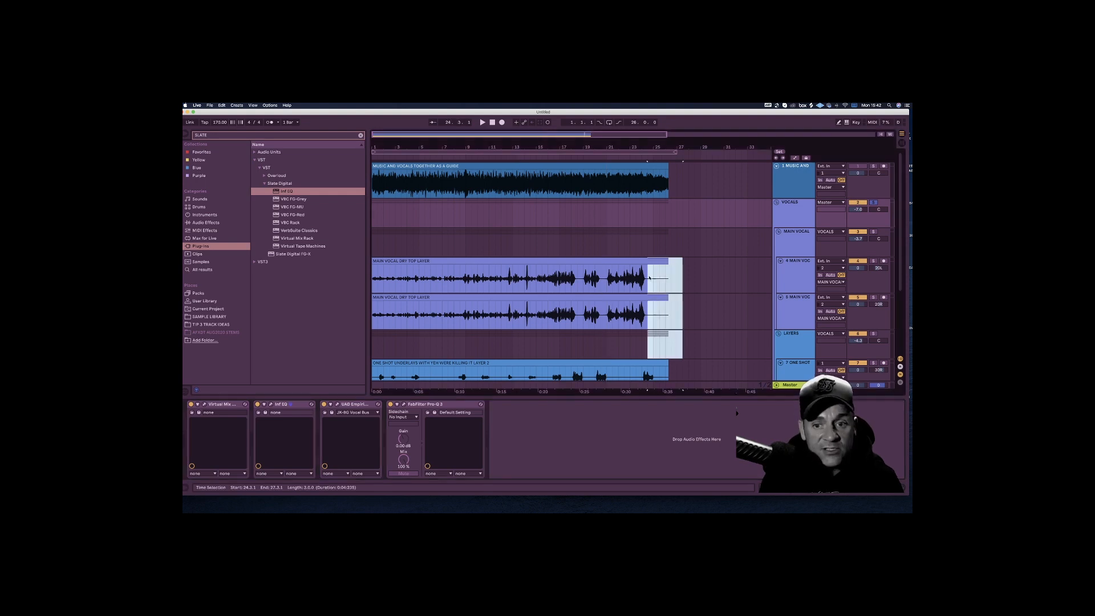
pyautogui.click(804, 281)
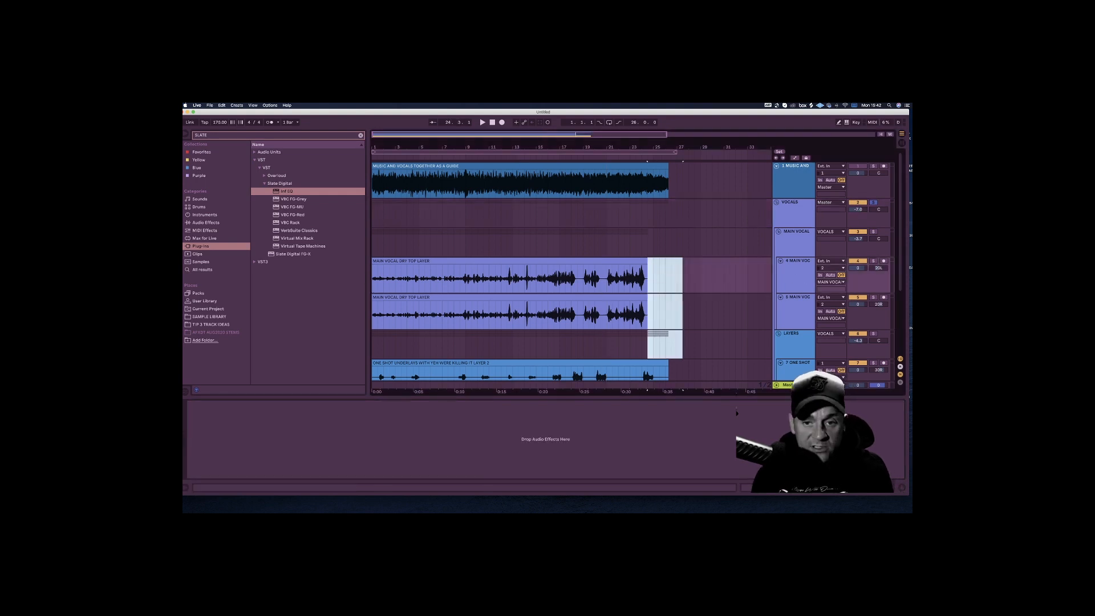
pyautogui.doubleClick(791, 203)
pyautogui.click(791, 203)
pyautogui.click(283, 405)
pyautogui.click(511, 151)
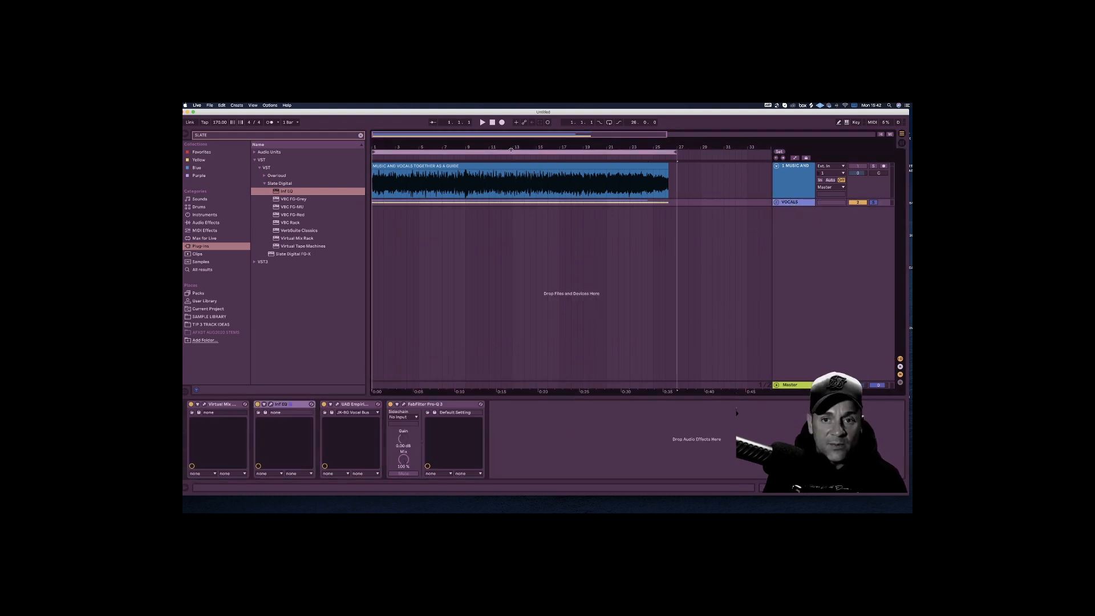
# Step: Insert a new audio track below the VOCALS group and set its input to VOCALS, Post Mixer
pyautogui.click(209, 105)
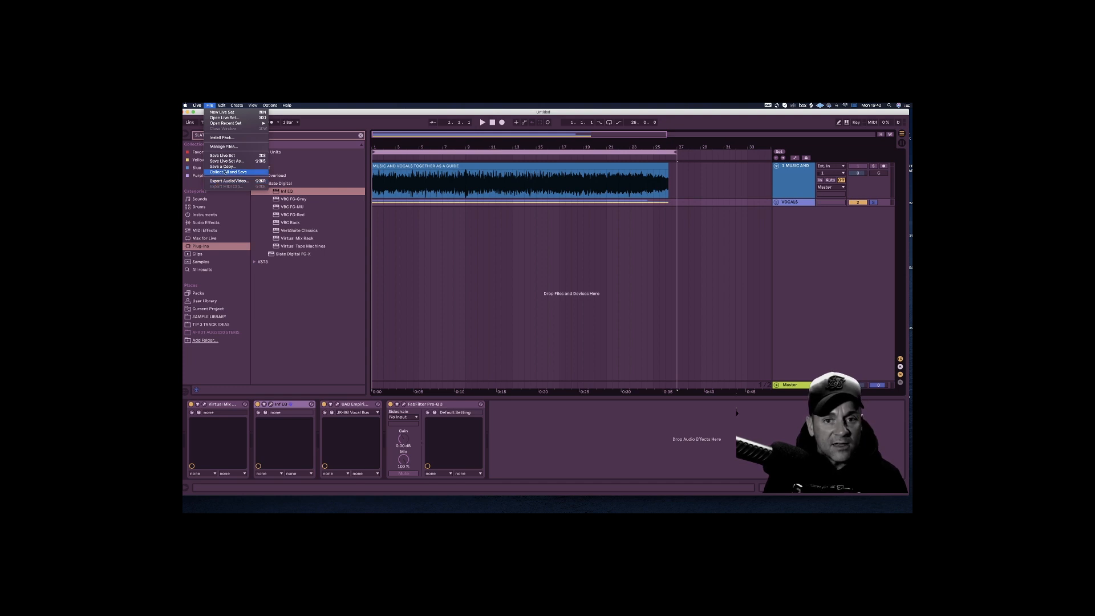
pyautogui.click(810, 208)
pyautogui.click(807, 204)
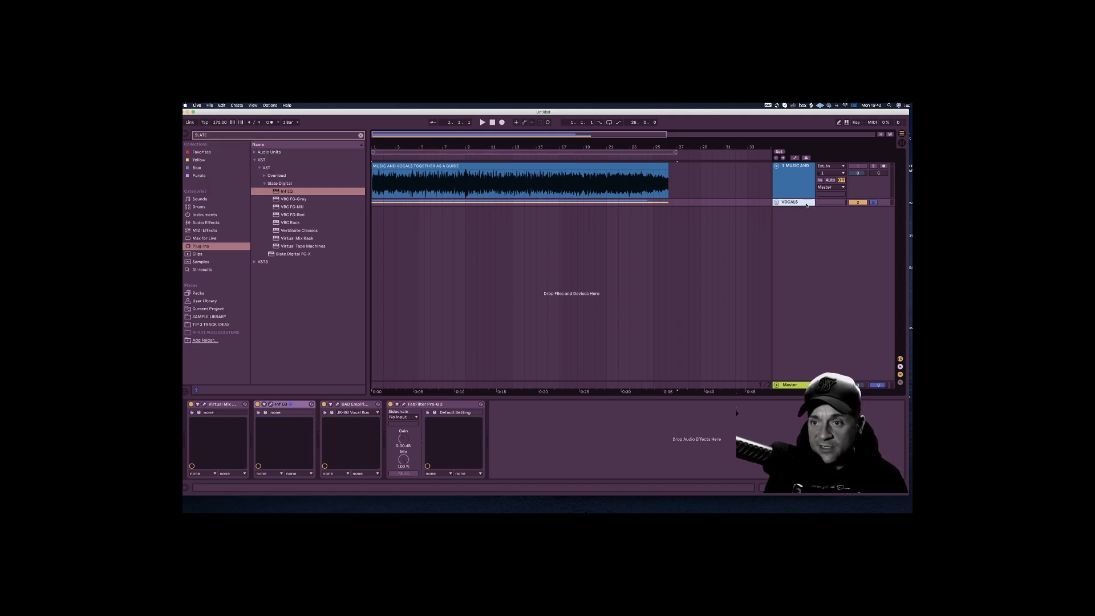
pyautogui.press('super+t')
pyautogui.click(828, 210)
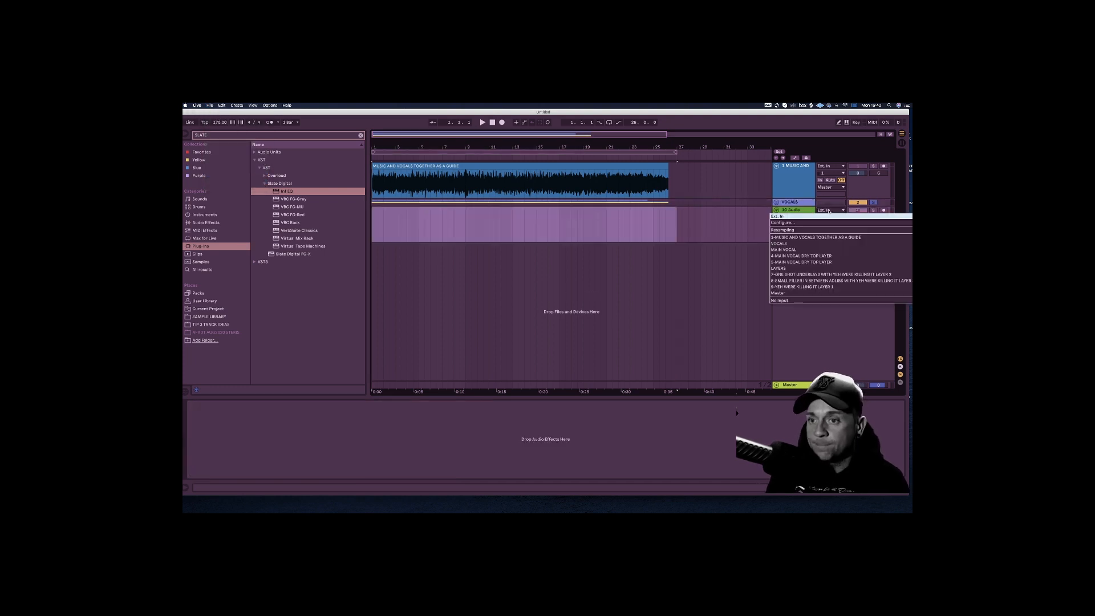
pyautogui.click(791, 244)
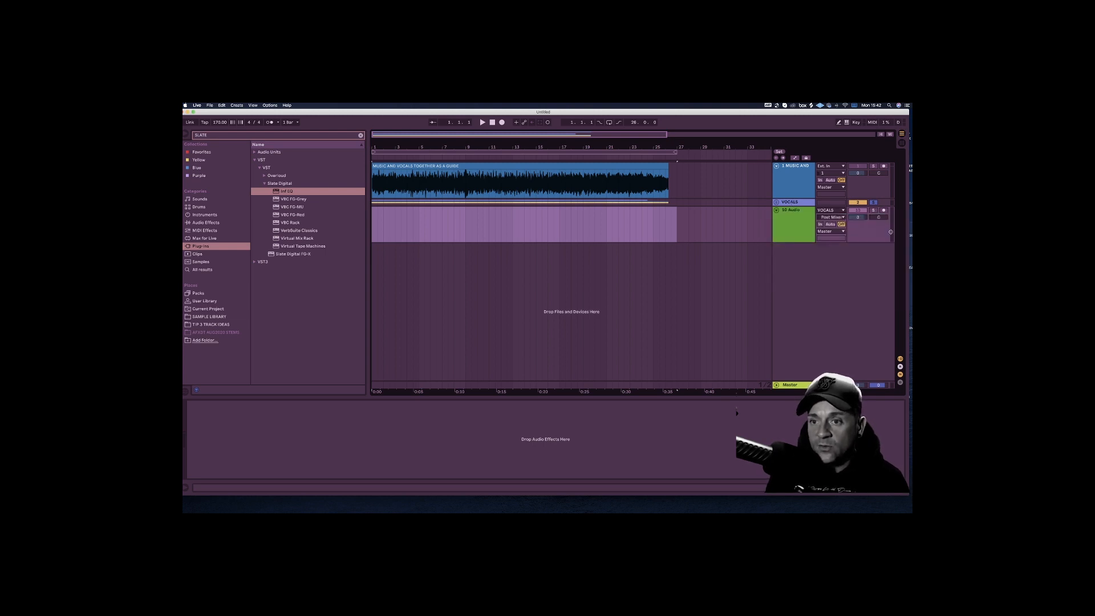
# Step: Arm the new audio track, record the processed VOCALS group through the arrangement, and stop the recording
pyautogui.click(884, 210)
pyautogui.click(502, 122)
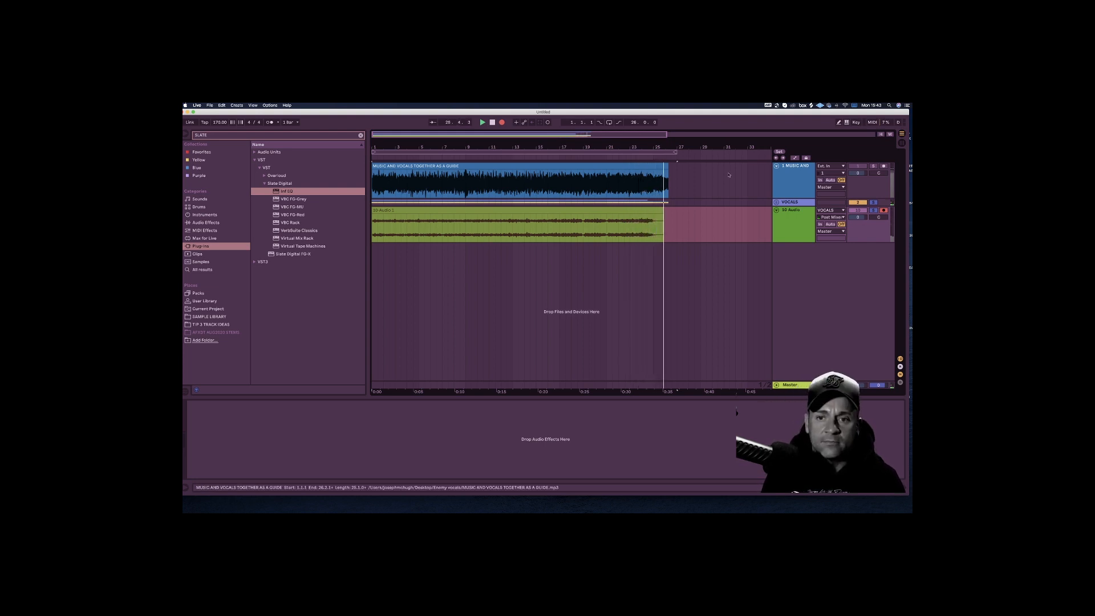
pyautogui.press('space')
# Step: Delete the silent tail of the recorded vocal clip from bar 25 onward
pyautogui.moveTo(659, 146); pyautogui.dragTo(667, 220)
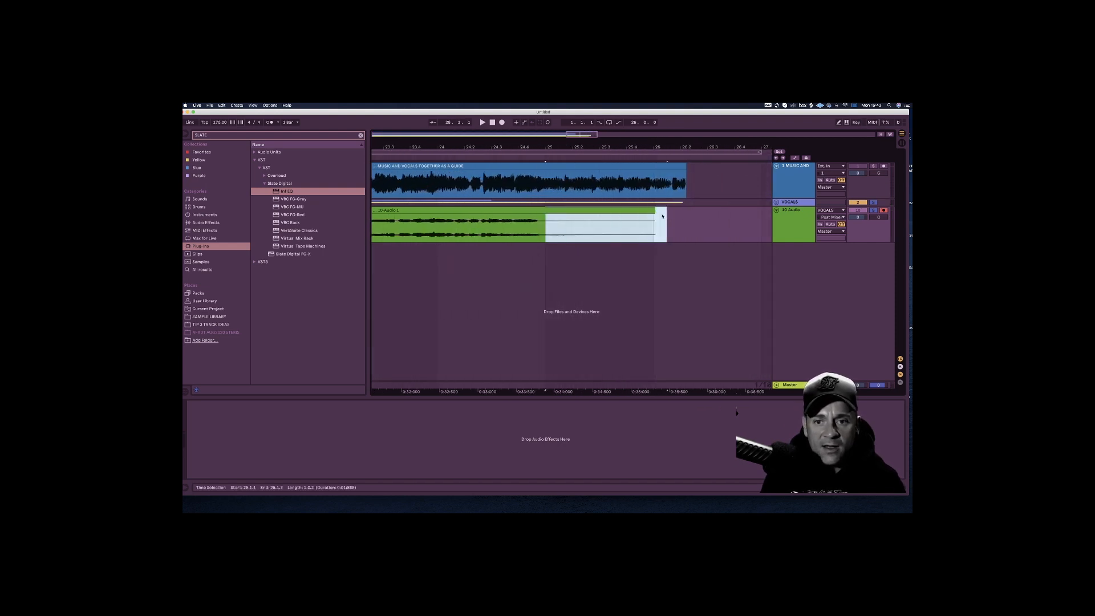
pyautogui.press('Delete')
pyautogui.hscroll(-3, 570, 256)
pyautogui.moveTo(520, 147); pyautogui.dragTo(519, 119)
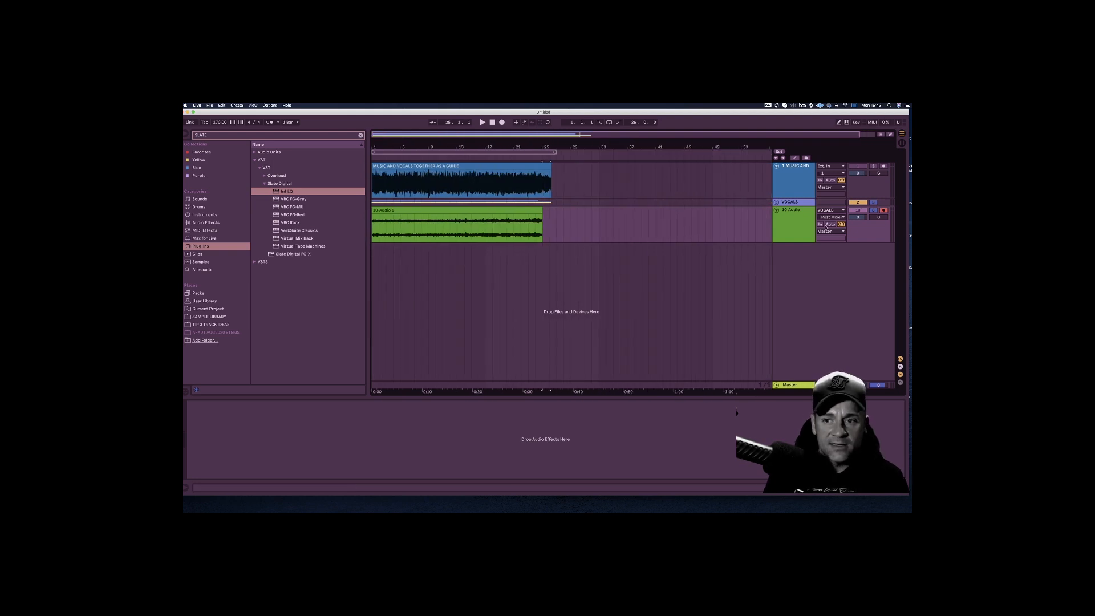
# Step: Expand the VOCALS group, enlarge the recorded audio track, and compare its waveform with the separate vocal layers
pyautogui.click(776, 202)
pyautogui.scroll(-5, 571, 257)
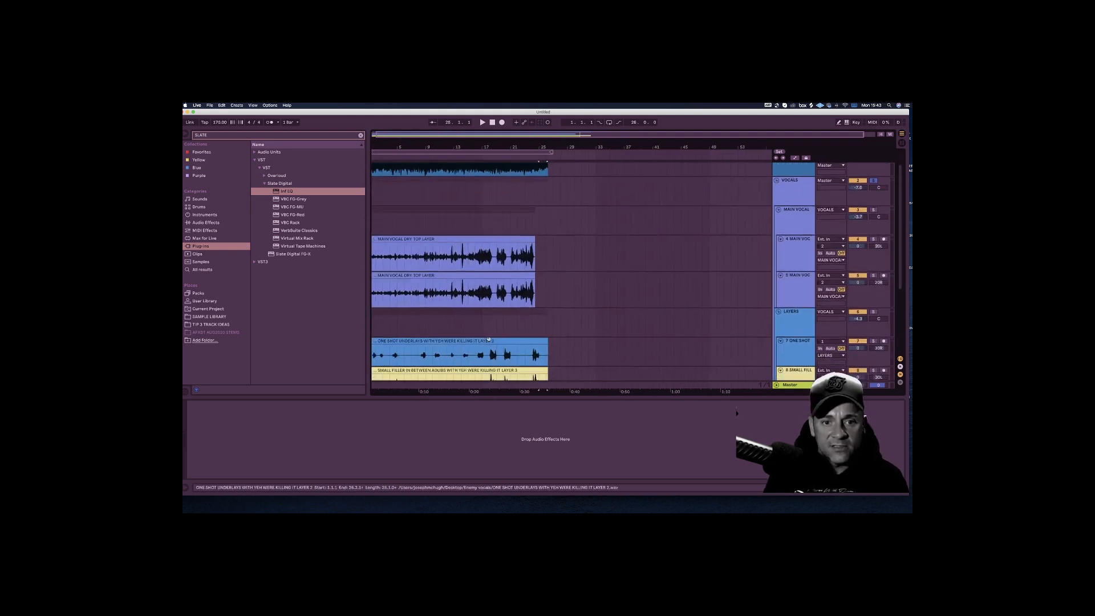
pyautogui.moveTo(448, 143); pyautogui.dragTo(449, 188)
pyautogui.scroll(-3, 793, 336)
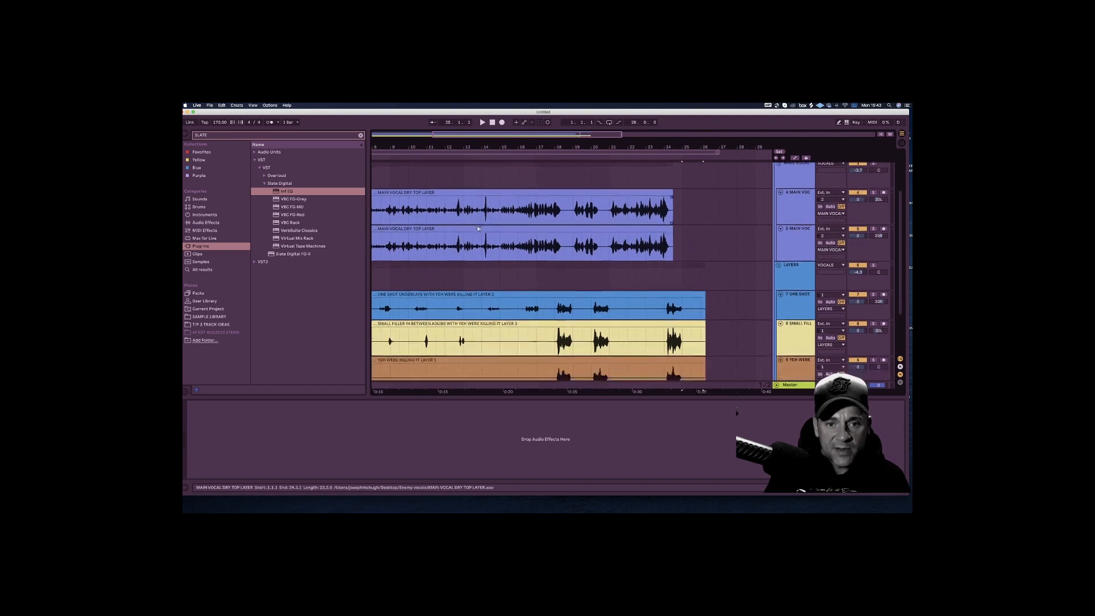
pyautogui.moveTo(787, 361); pyautogui.dragTo(787, 397)
pyautogui.scroll(-2, 787, 365)
pyautogui.hscroll(-2, 542, 326)
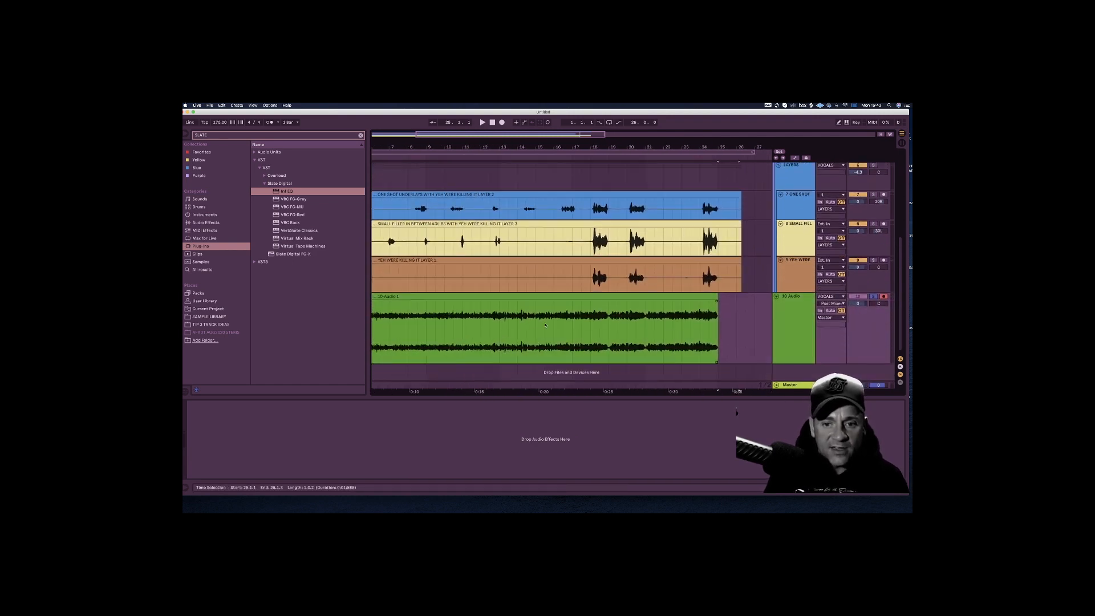
pyautogui.hscroll(-5, 543, 325)
pyautogui.moveTo(544, 146); pyautogui.dragTo(545, 117)
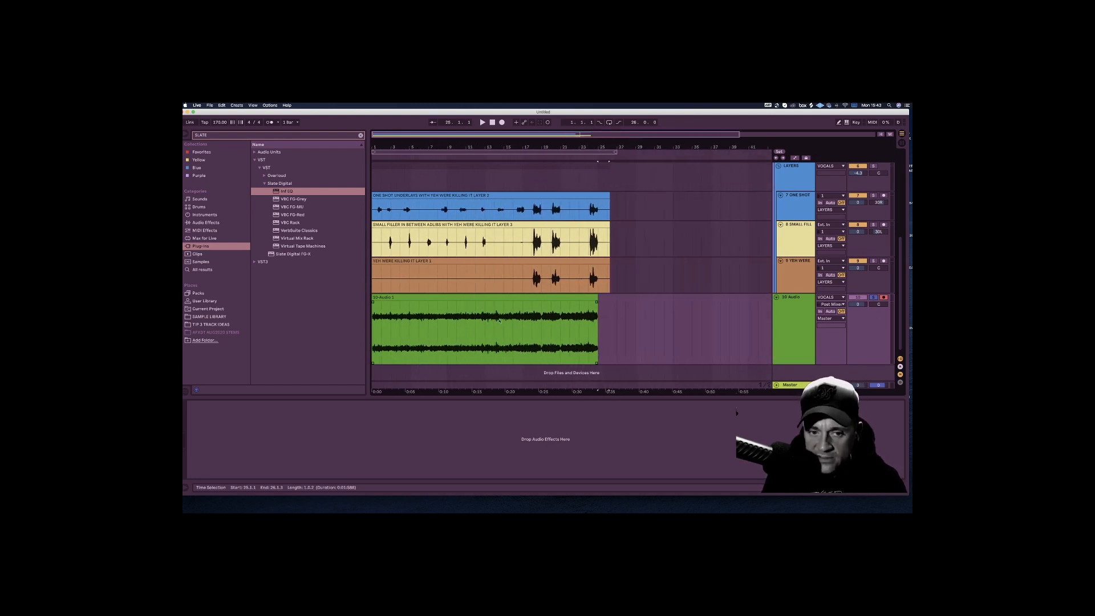
pyautogui.moveTo(537, 147)
pyautogui.mouseDown()
pyautogui.moveTo(622, 240)
pyautogui.moveTo(622, 154)
pyautogui.moveTo(536, 148)
pyautogui.mouseUp()
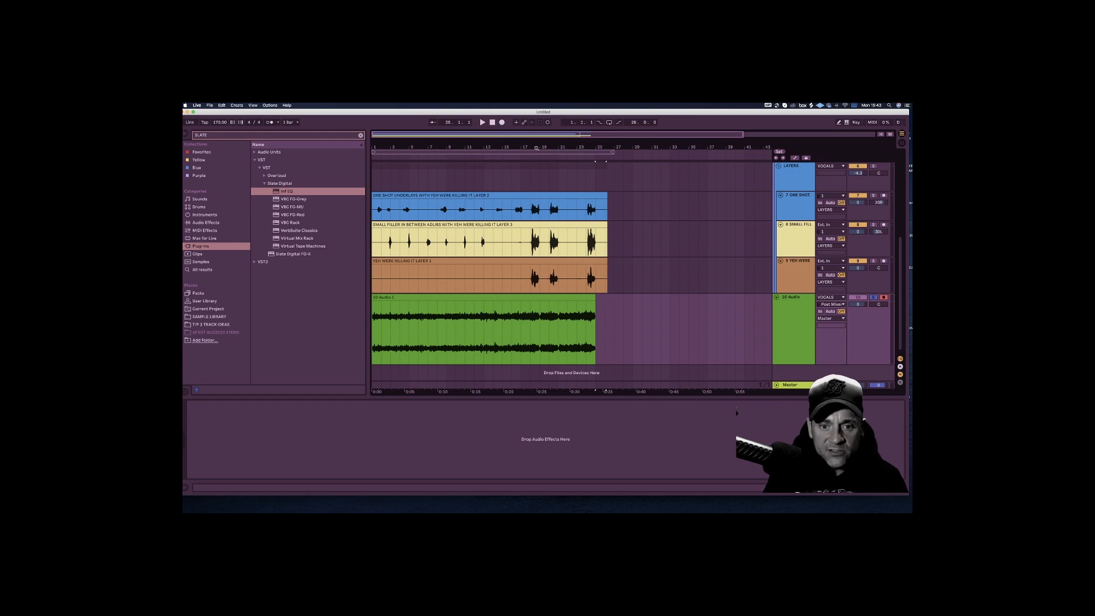